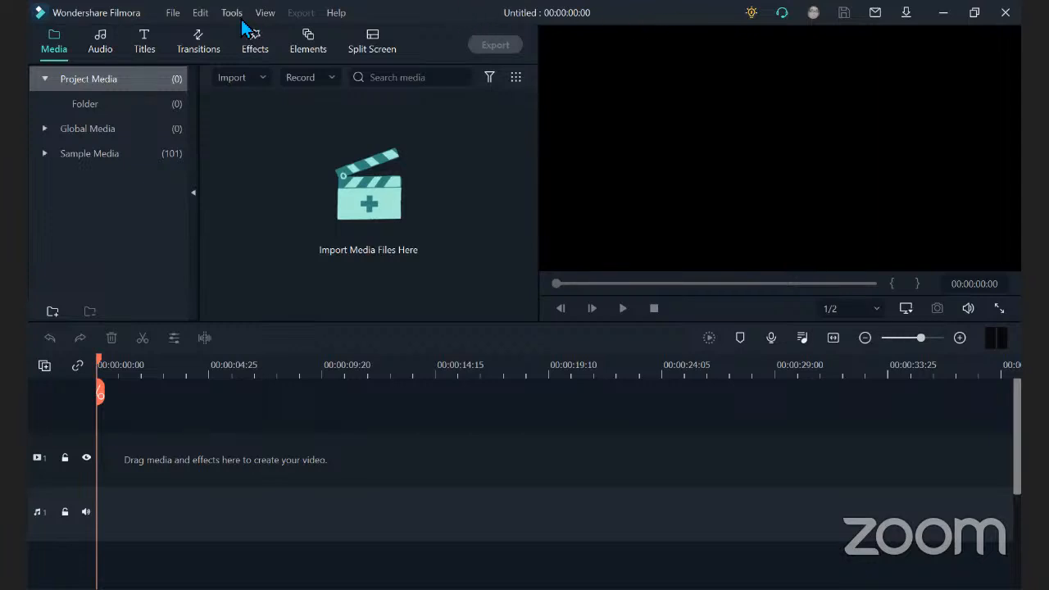
Examine the project commands and the available options for importing and recording media.
click(183, 23)
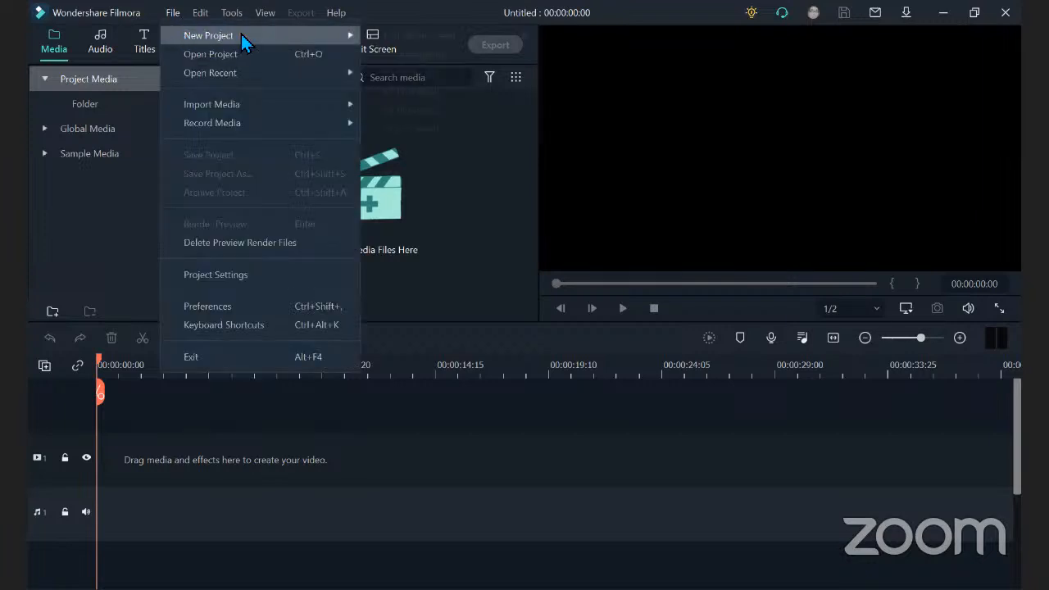
mouse_move(268, 37)
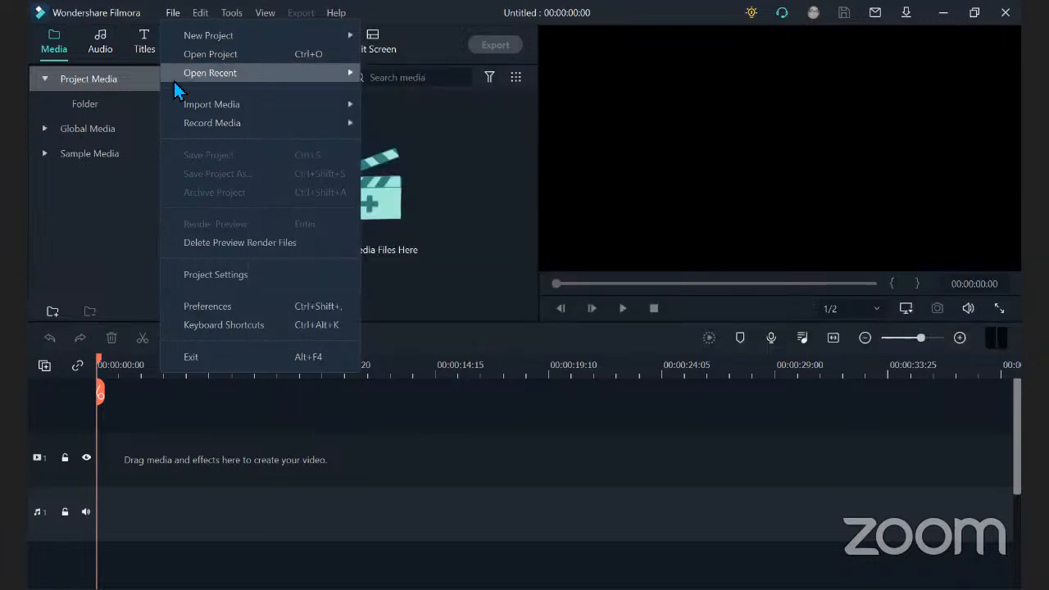
mouse_move(173, 81)
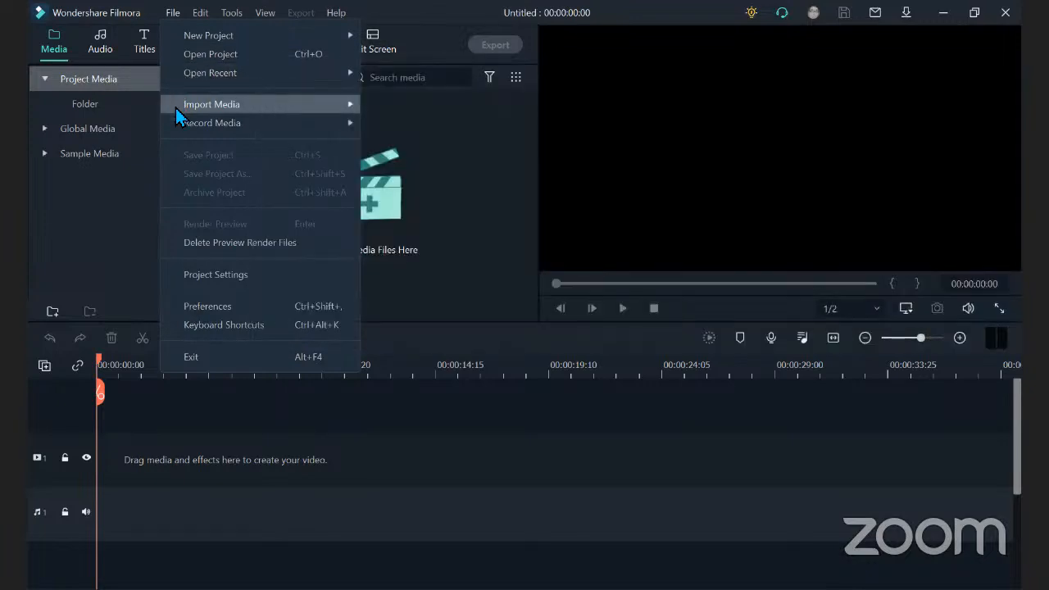
mouse_move(175, 105)
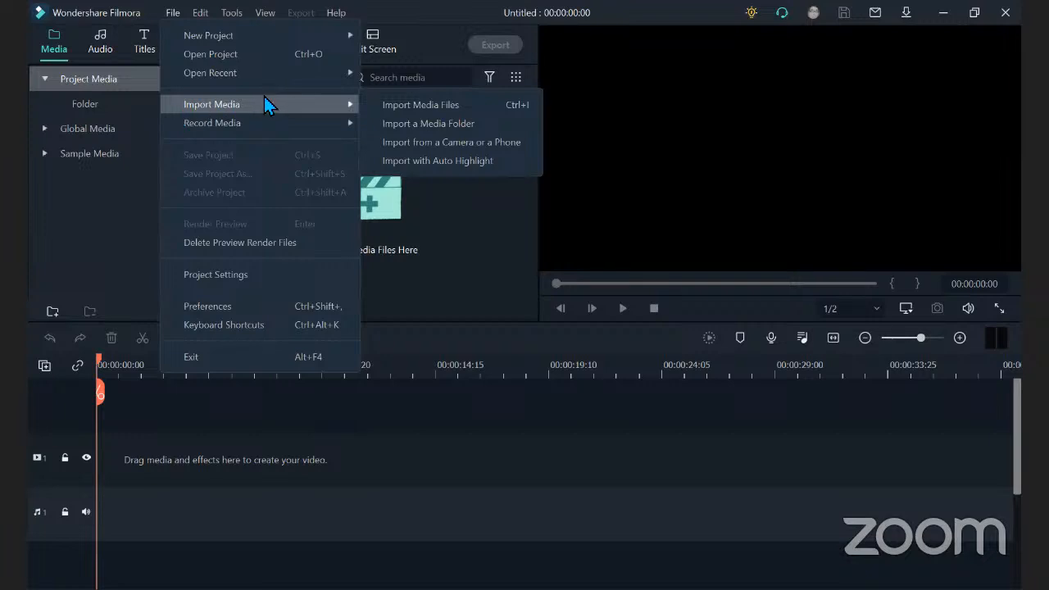
click(451, 210)
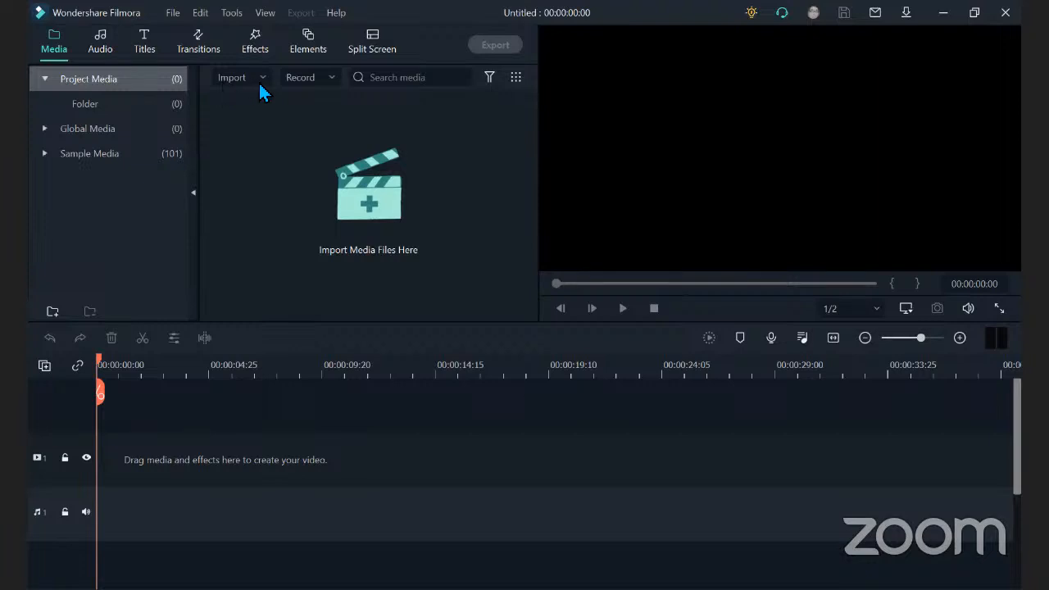
click(261, 80)
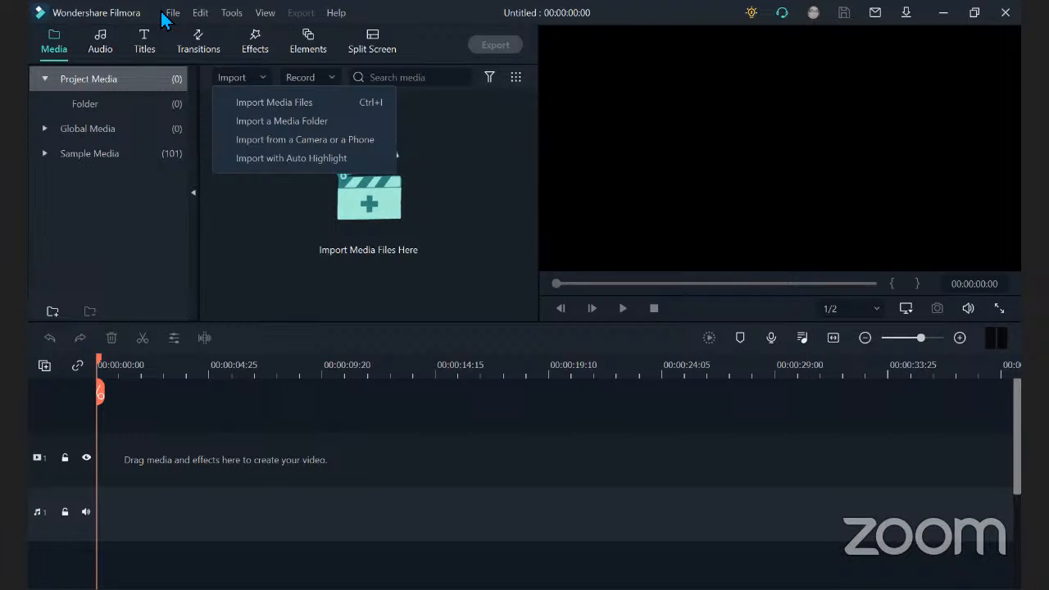
click(334, 82)
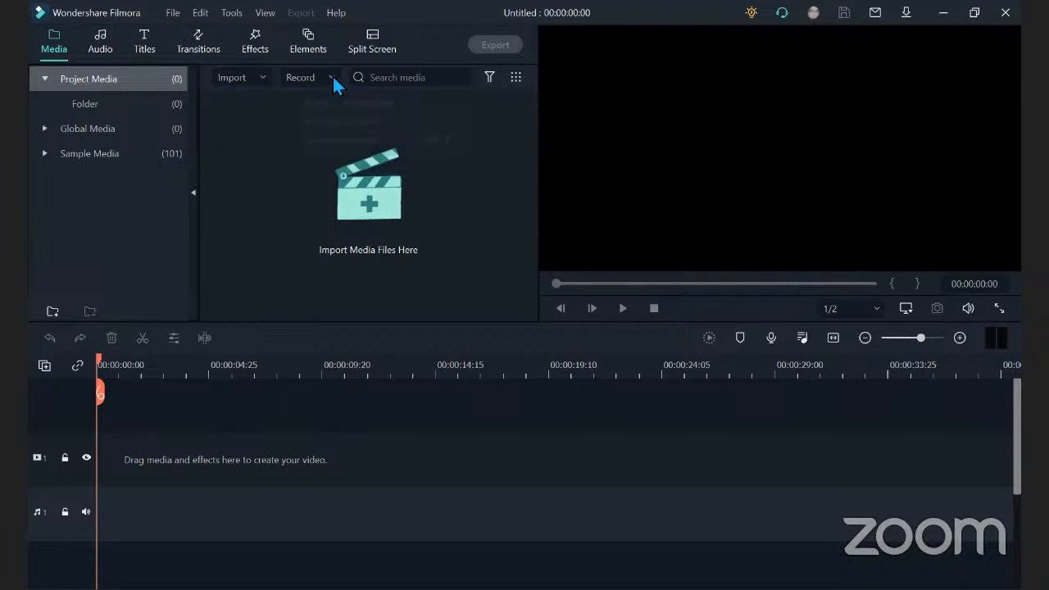
click(334, 81)
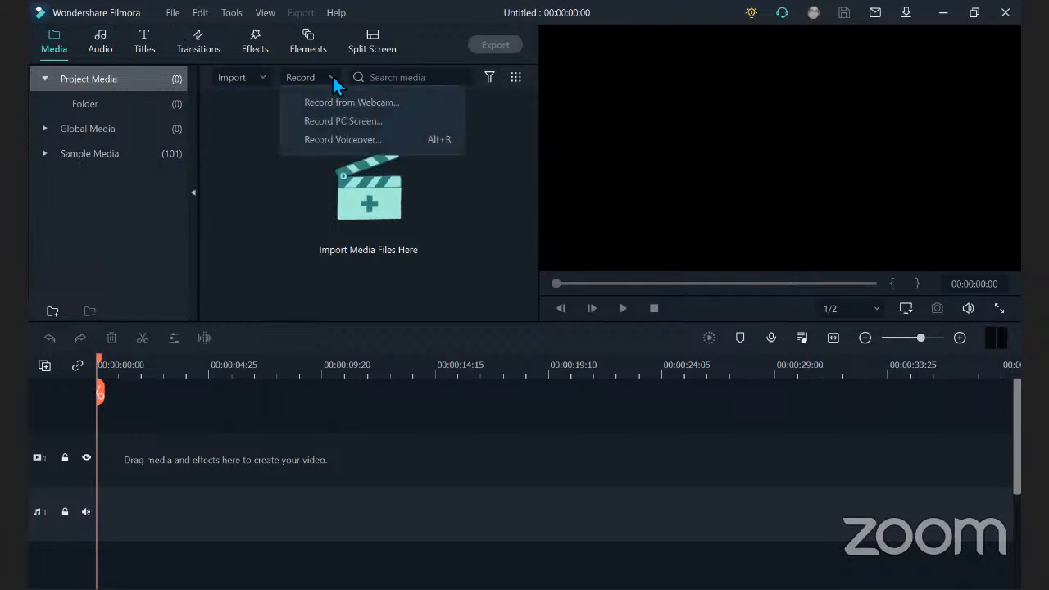
Examine the aspect ratio choices in the Project Settings and close the settings without changing anything.
click(174, 14)
click(174, 14)
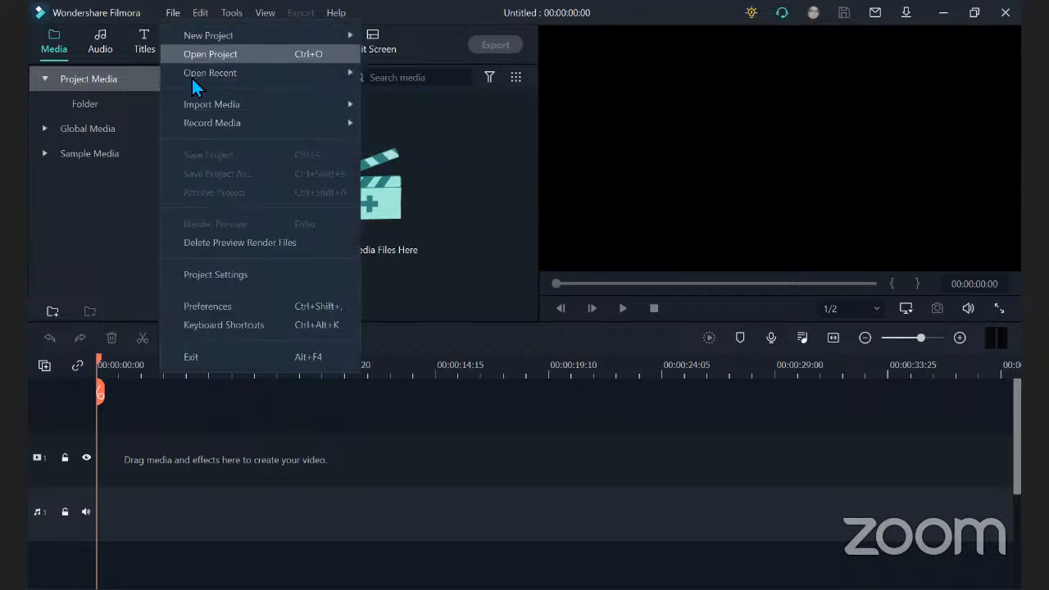
mouse_move(202, 125)
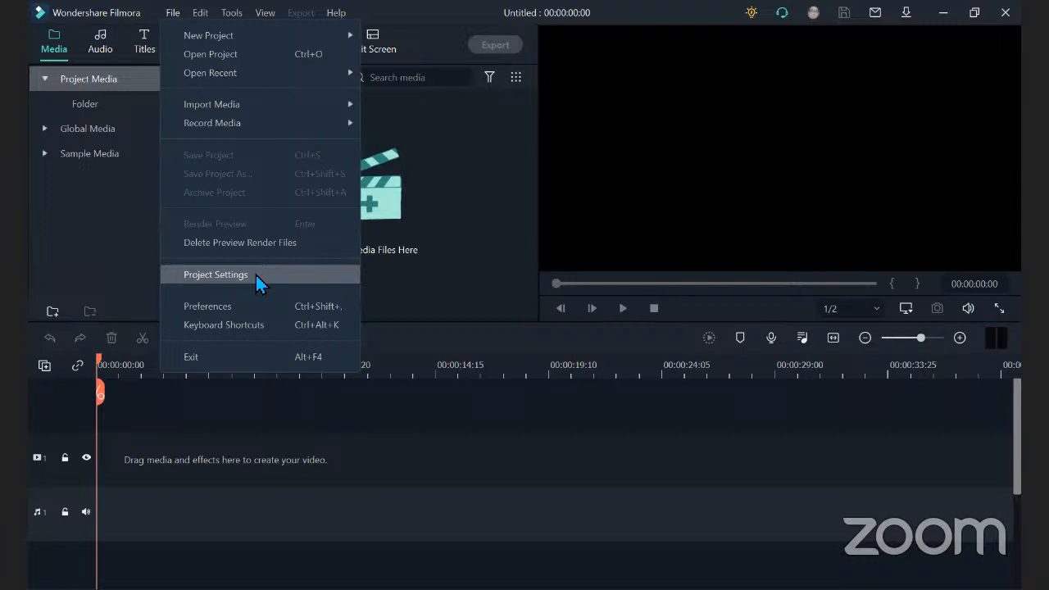
click(254, 276)
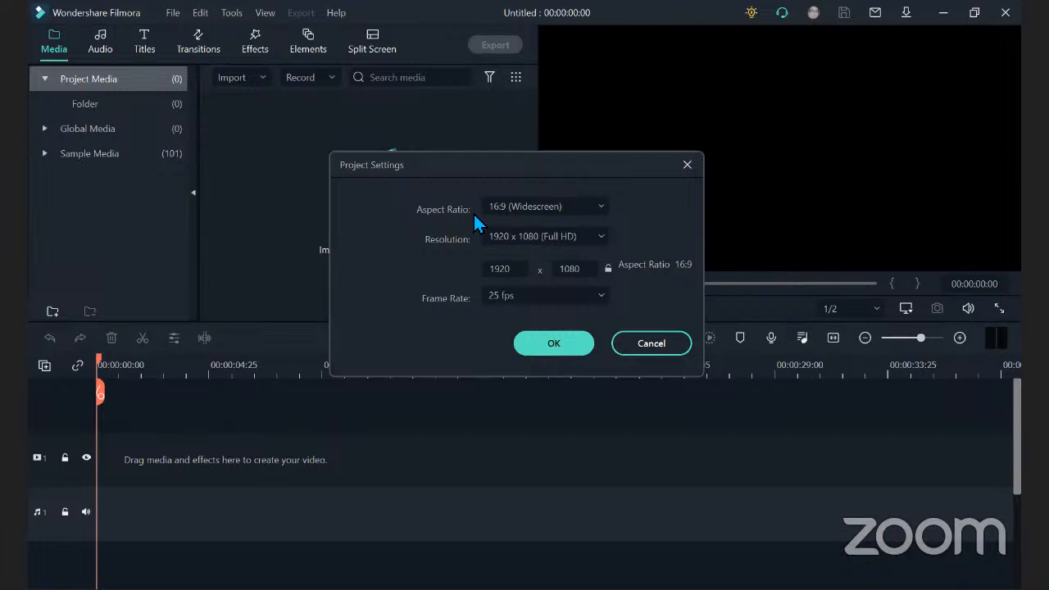
click(602, 209)
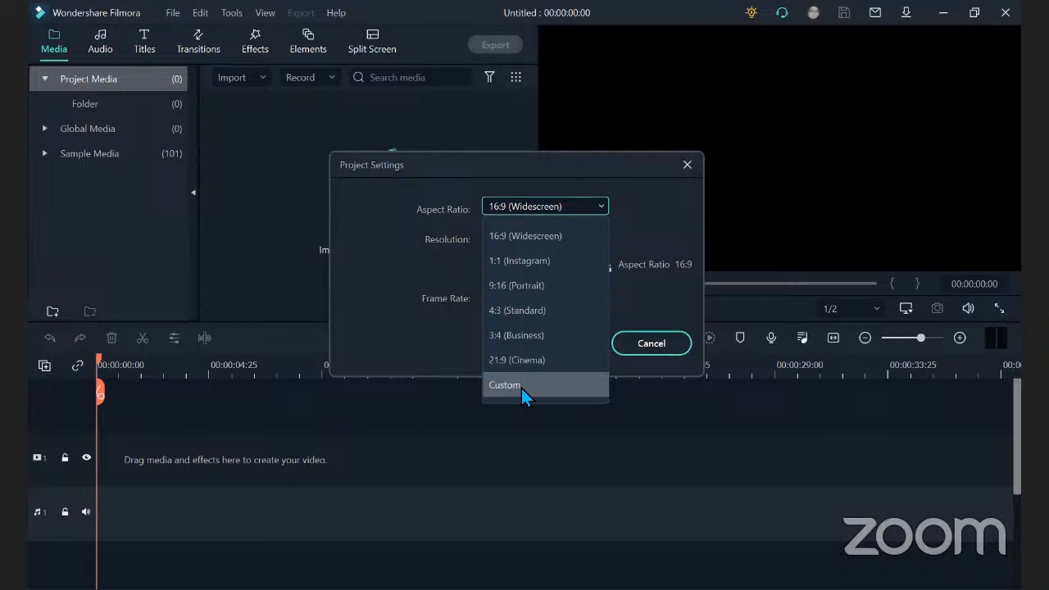
click(642, 211)
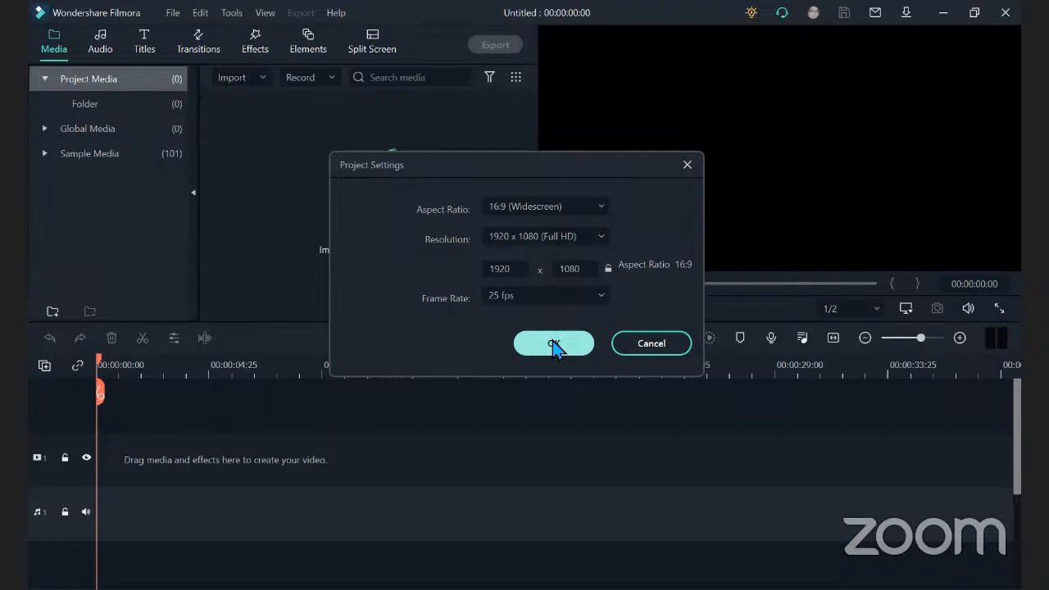
click(687, 166)
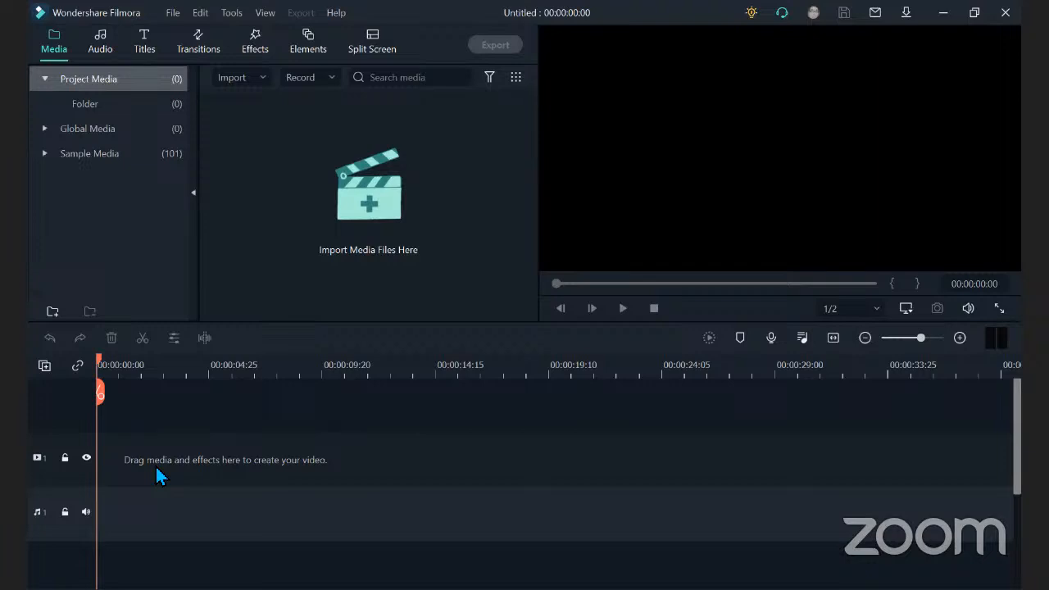
Examine the available editing commands, clip tools and playback view options.
click(201, 18)
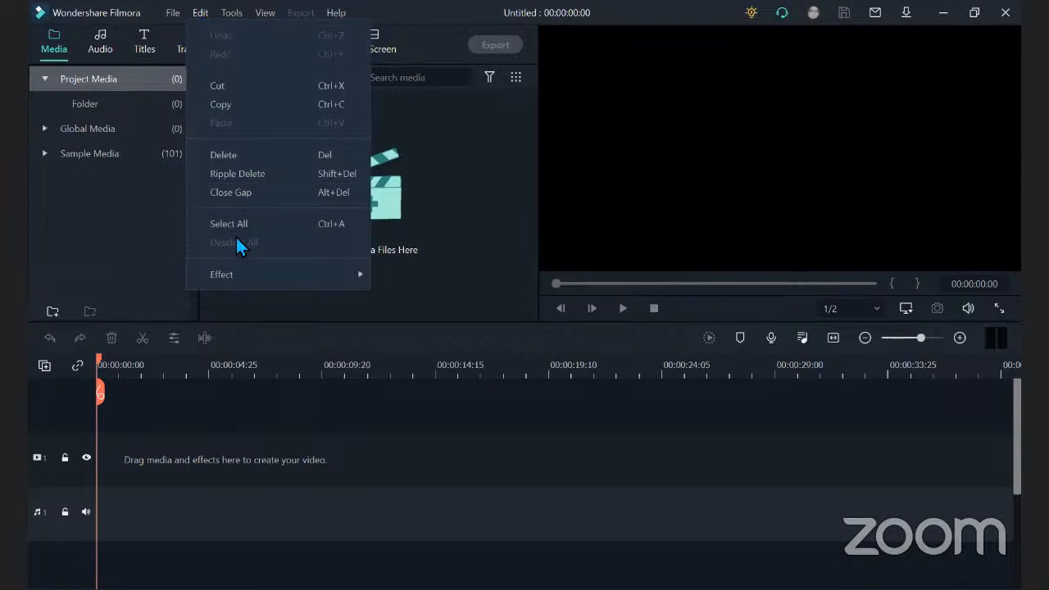
mouse_move(223, 289)
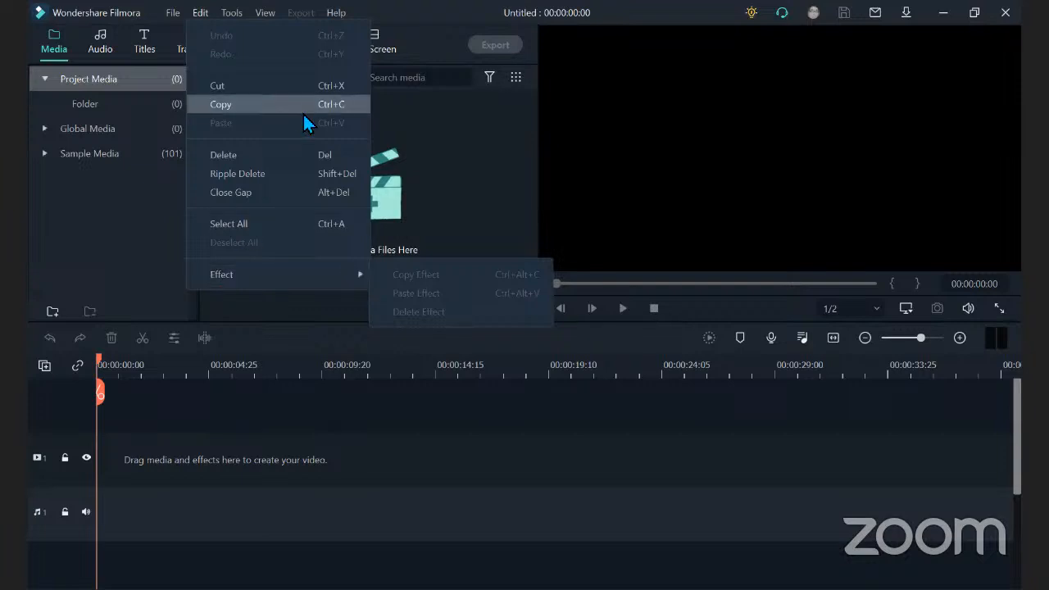
click(231, 18)
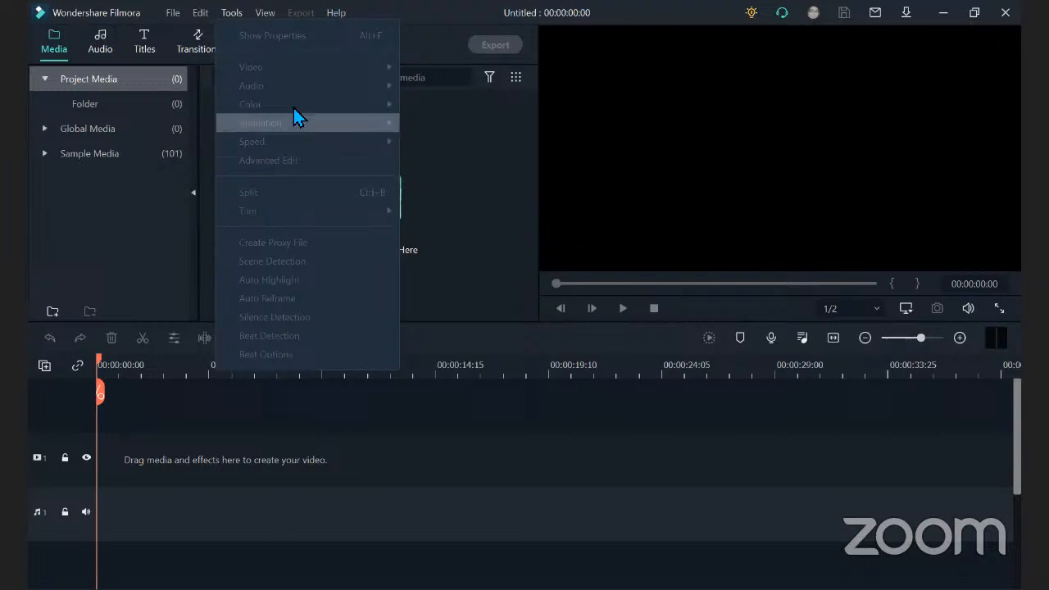
click(286, 28)
click(269, 22)
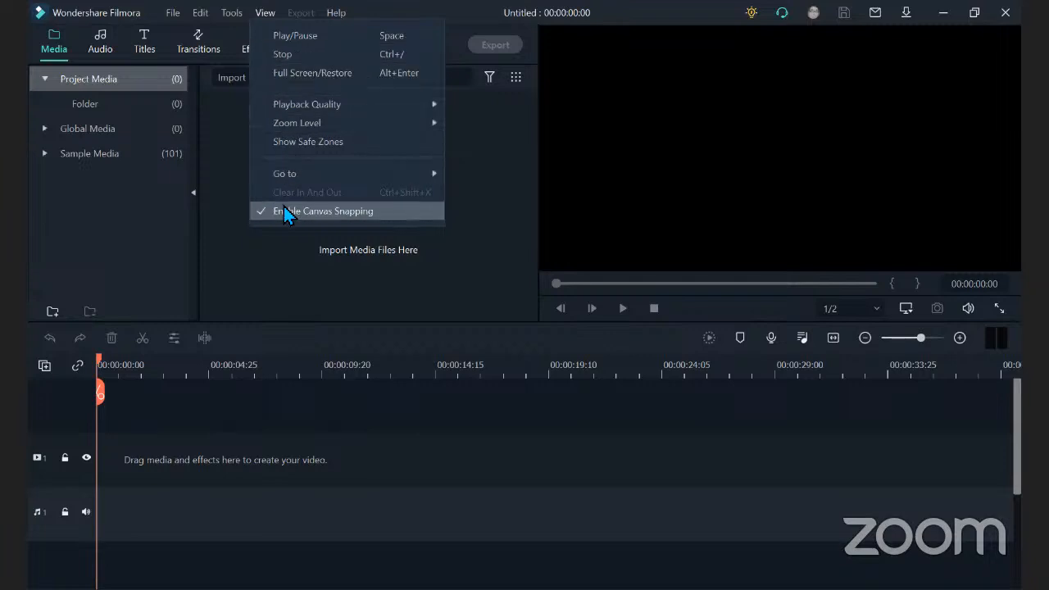
click(260, 293)
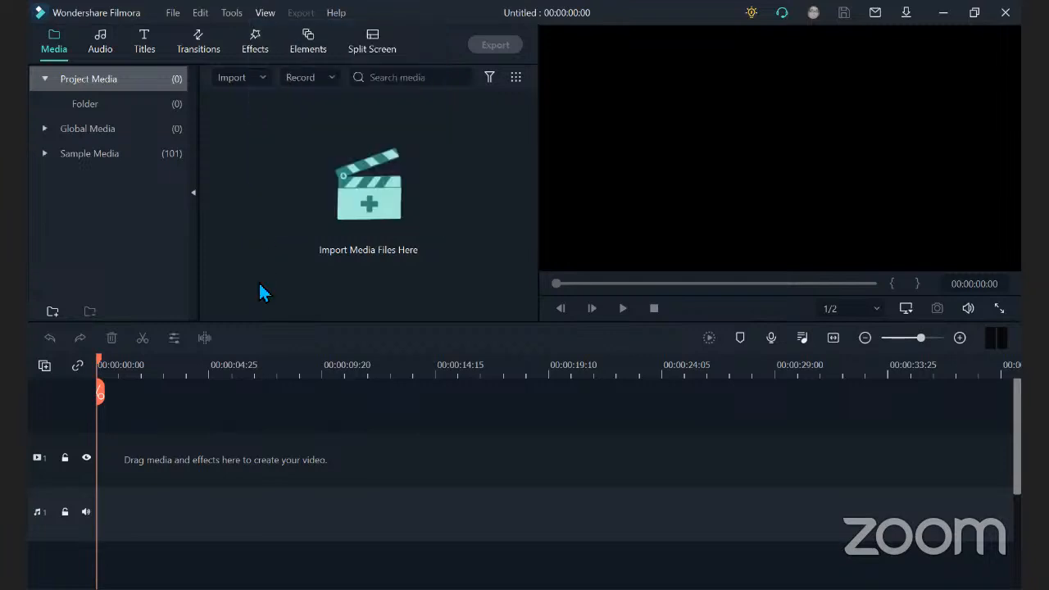
click(261, 293)
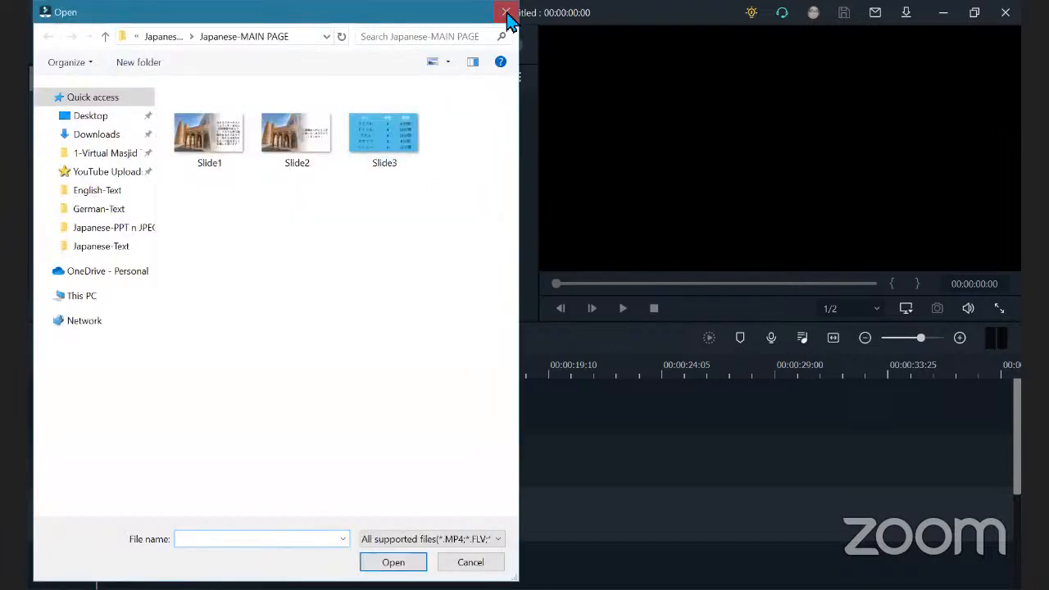
key(Escape)
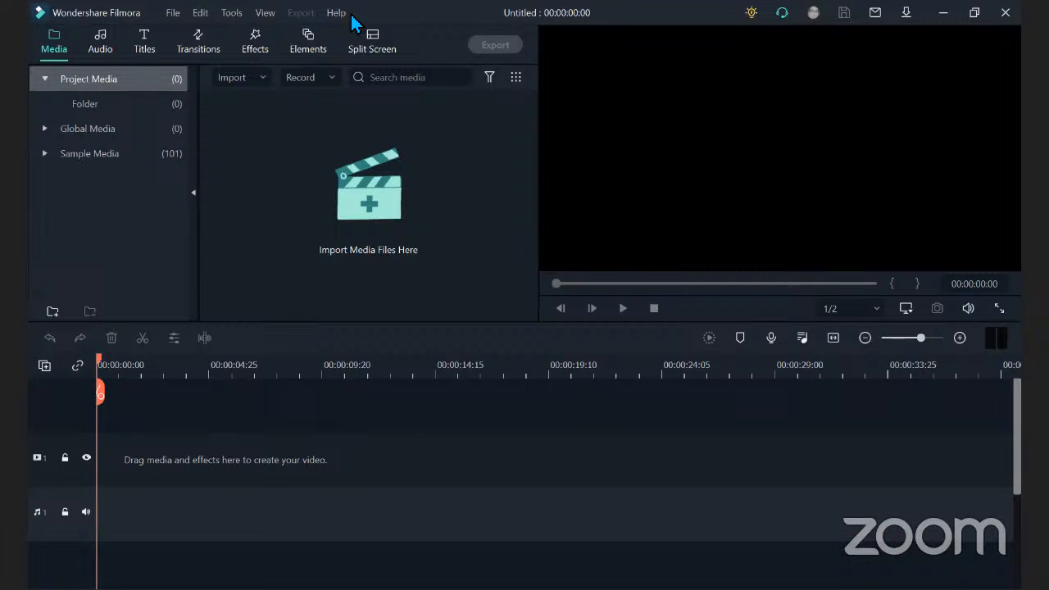
Review the clip tools, view and editing commands again, along with the help and support options.
click(232, 18)
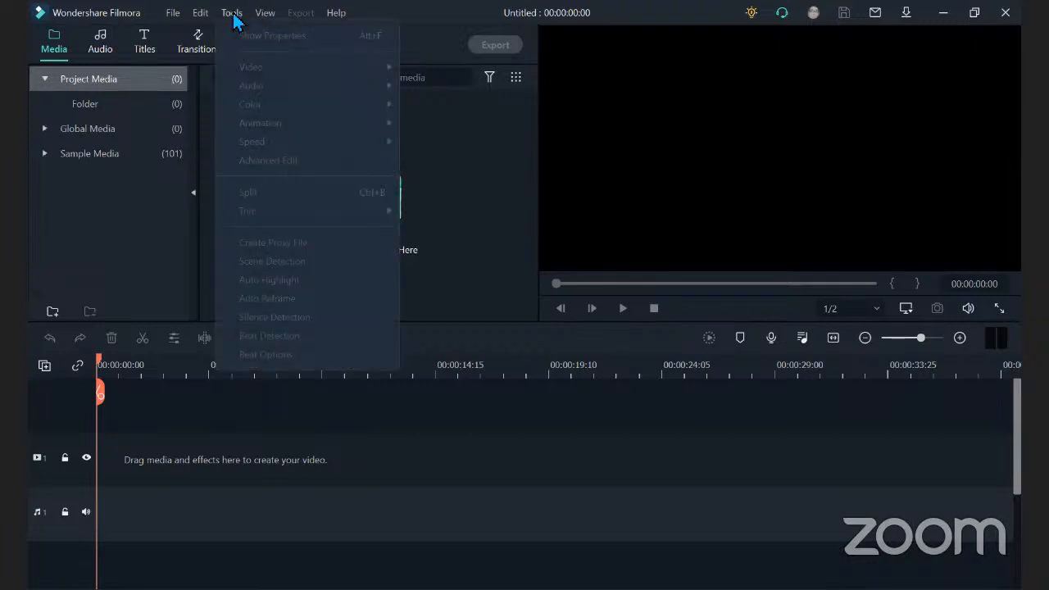
click(269, 20)
click(269, 20)
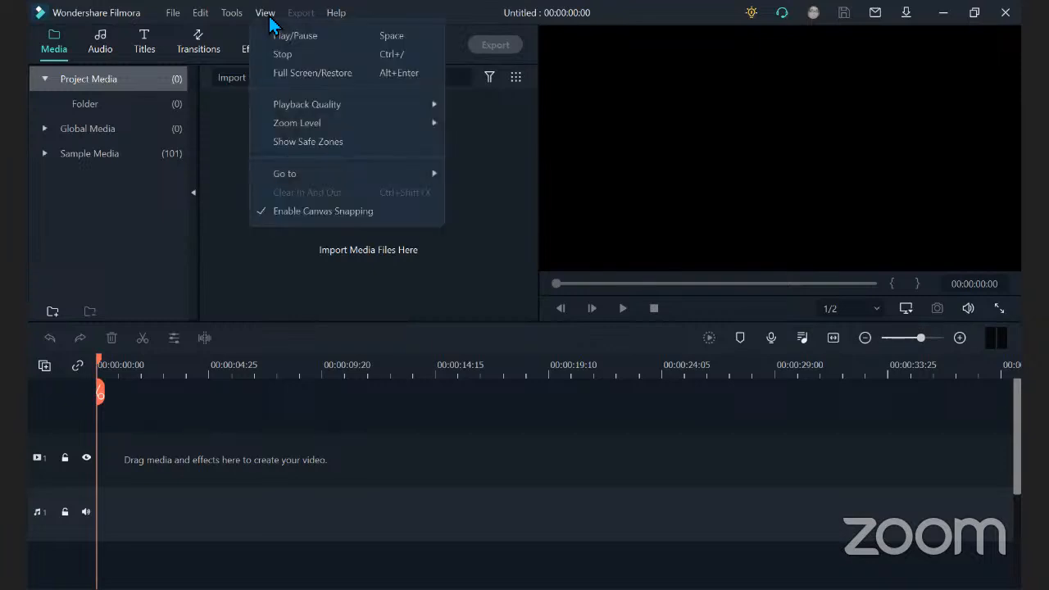
click(270, 20)
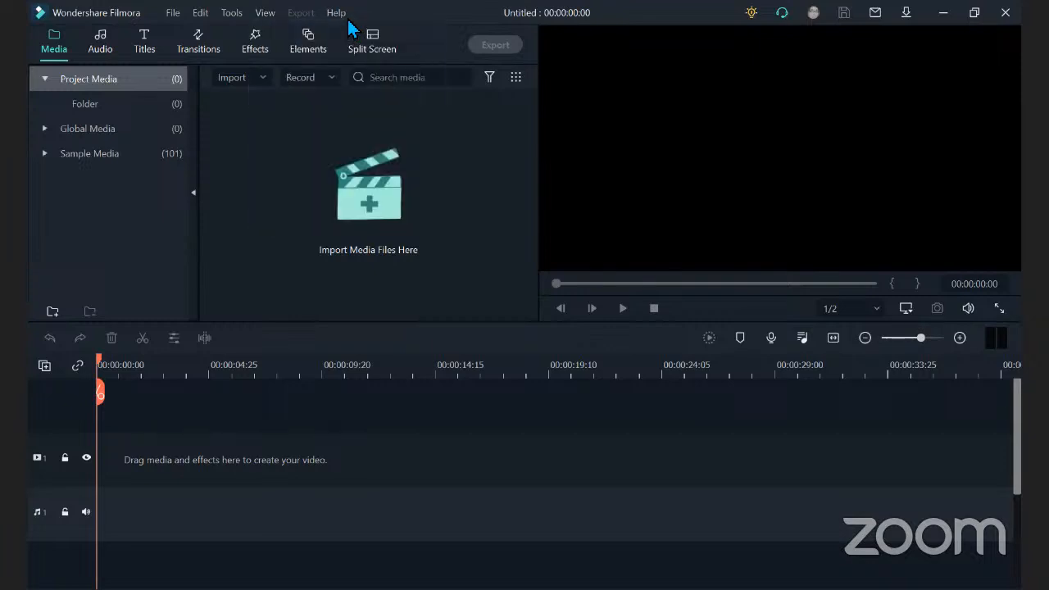
click(338, 18)
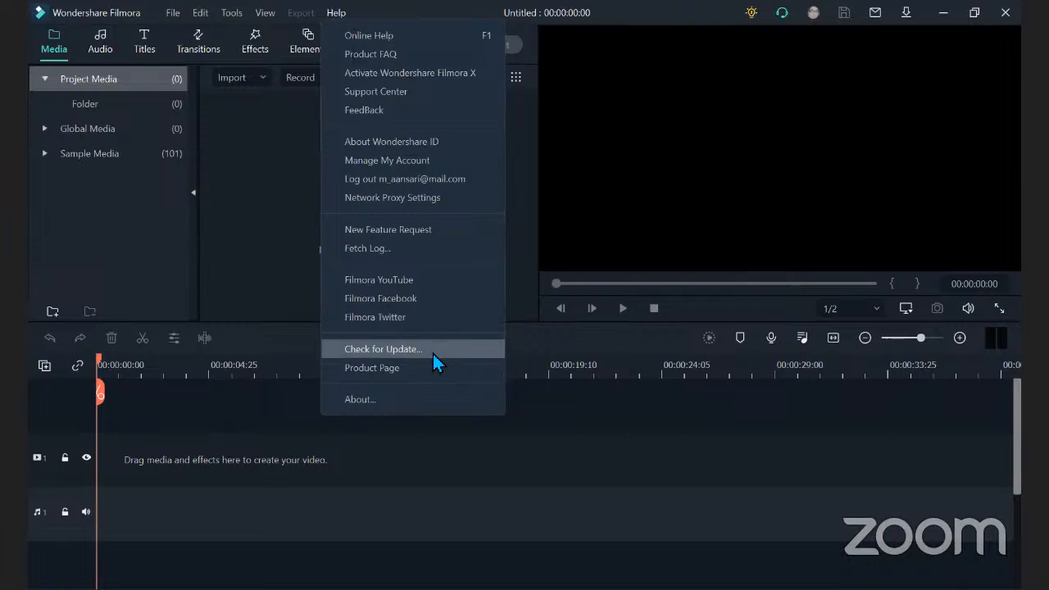
click(624, 14)
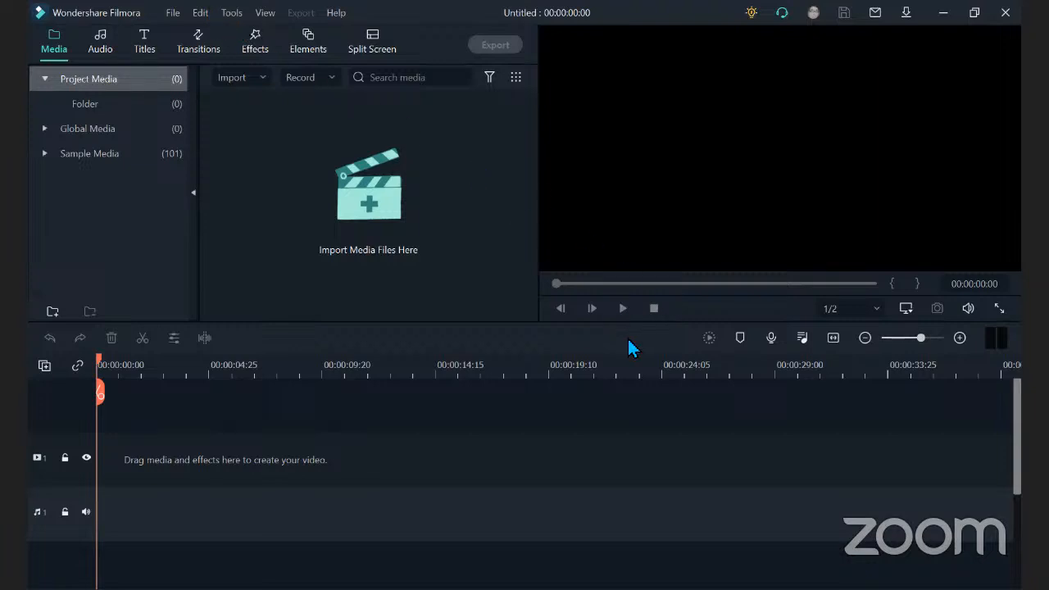
click(205, 14)
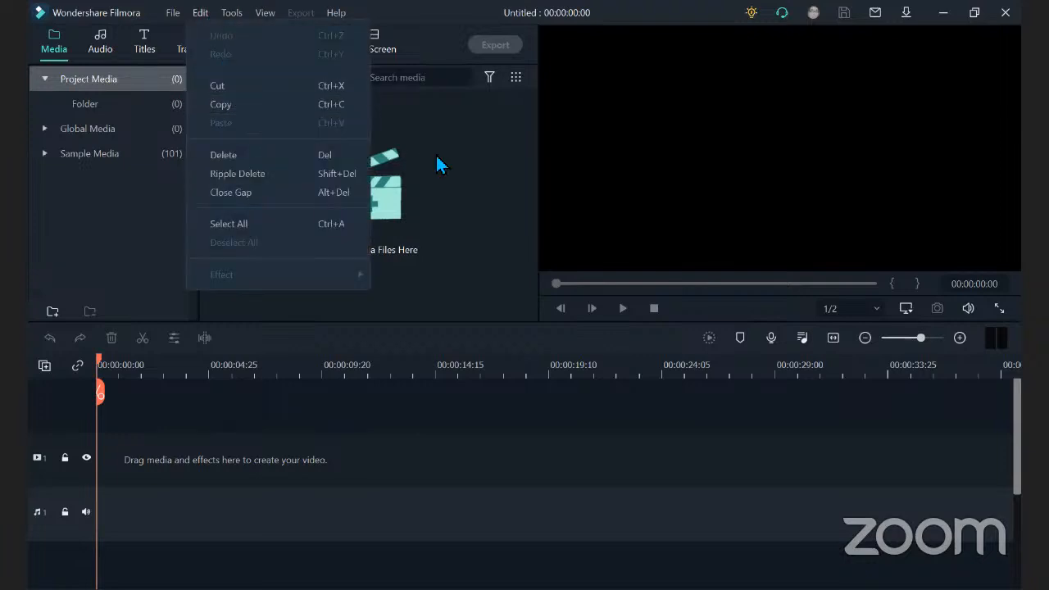
click(459, 257)
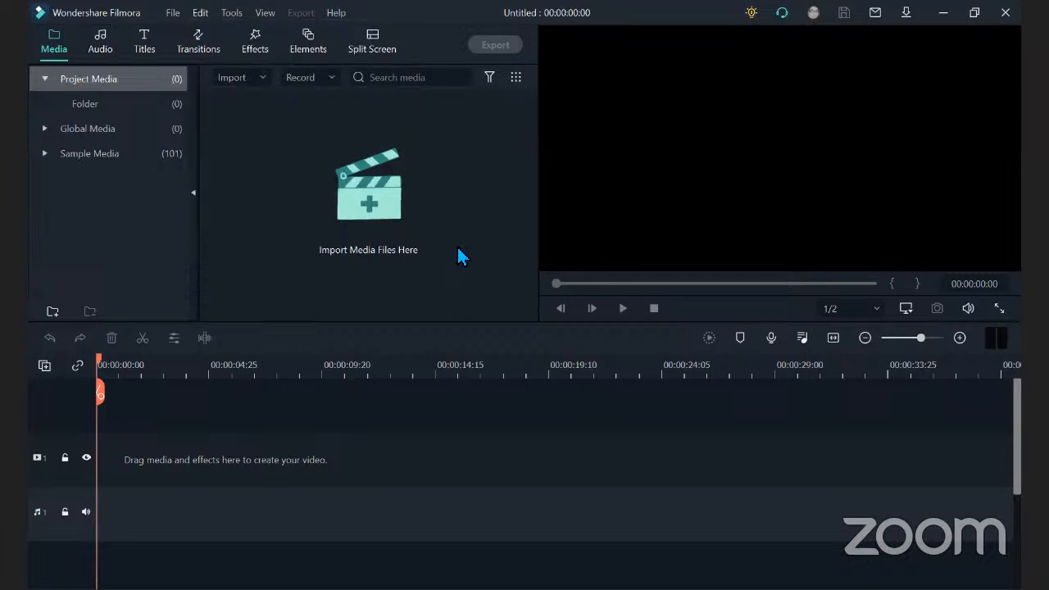
click(503, 13)
Import the images Slide1 and Slide2 from the Japanese-MAIN PAGE folder into the project media.
click(236, 86)
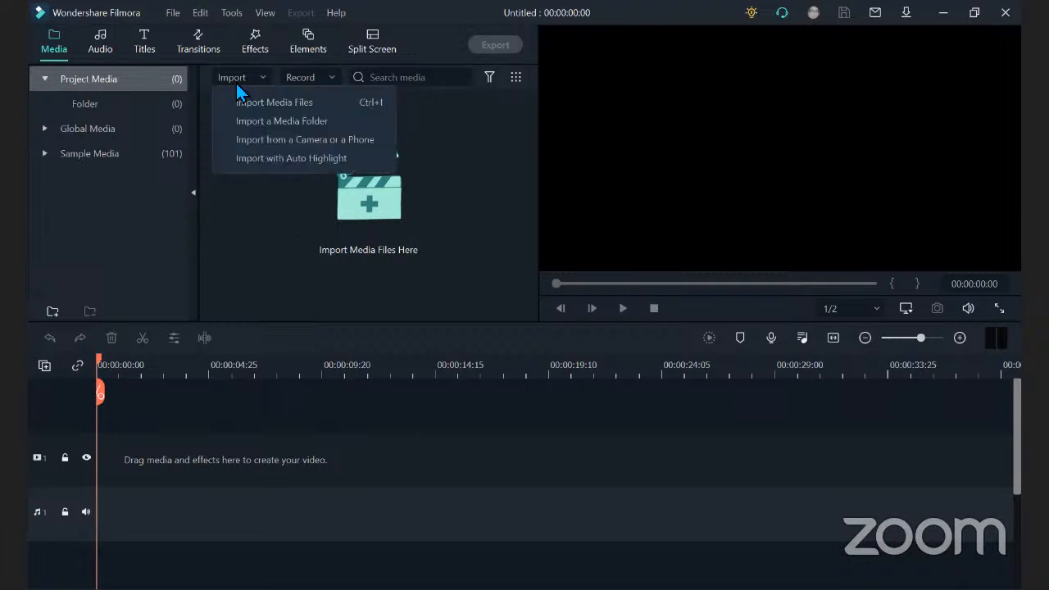
click(242, 100)
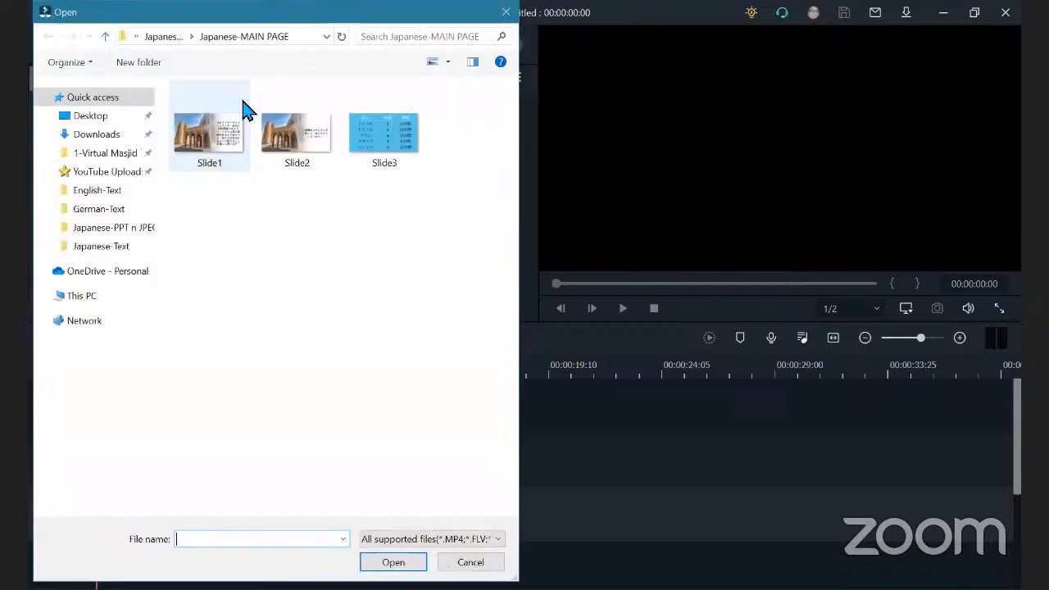
click(217, 148)
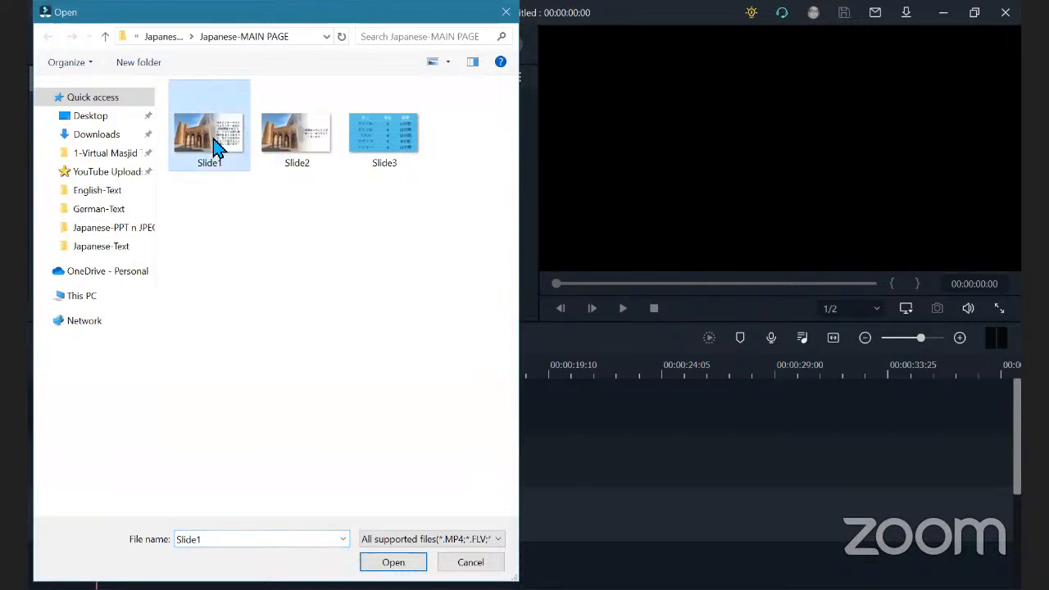
ctrl+click(291, 152)
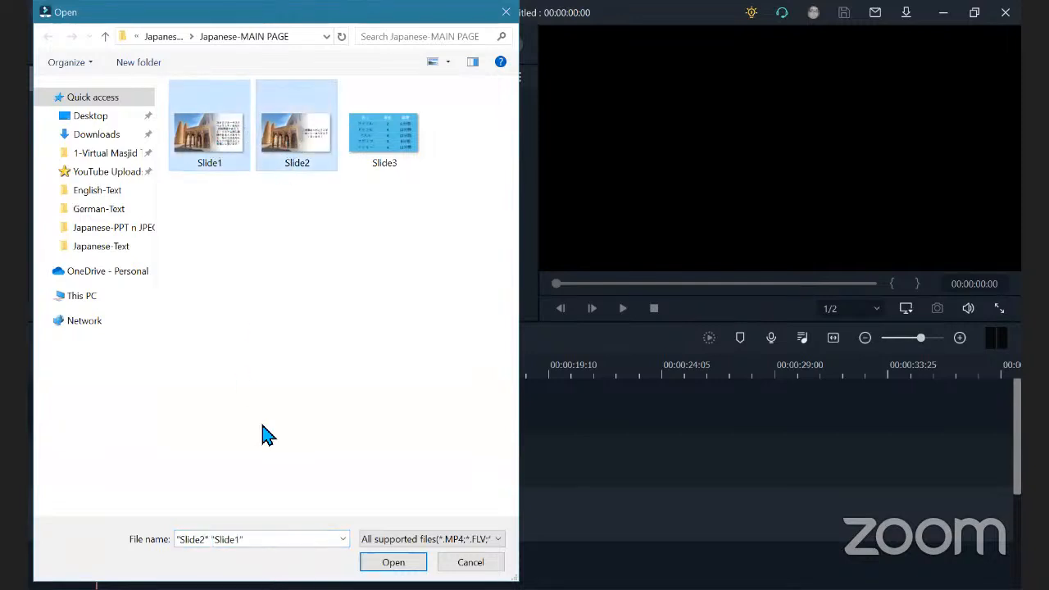
click(371, 562)
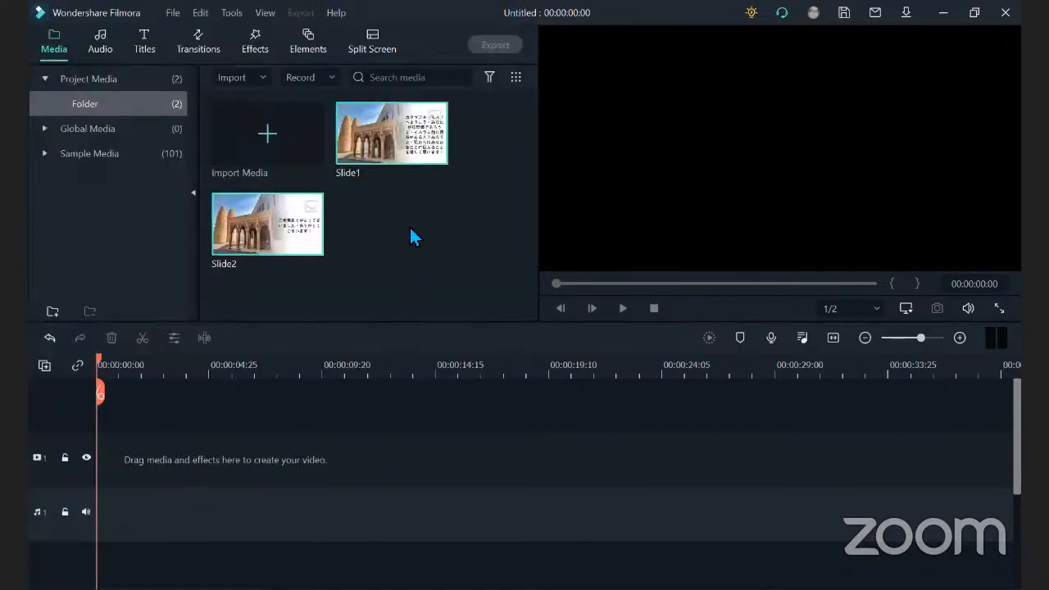
Add Slide1 and then Slide2 to video track 1 and return the playhead to the start of the timeline.
click(434, 153)
click(312, 244)
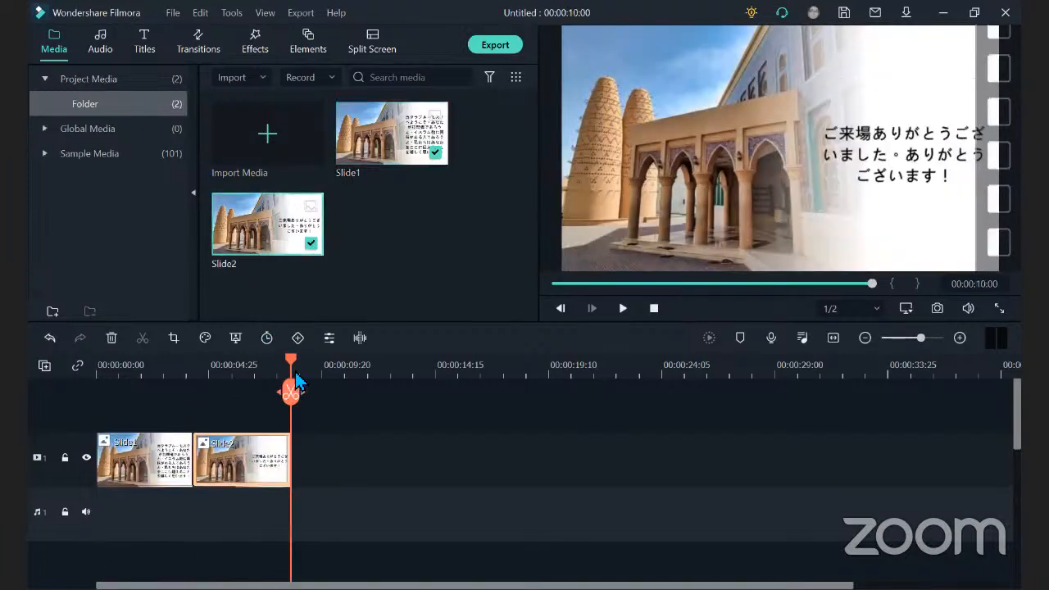
drag(291, 360, 80, 366)
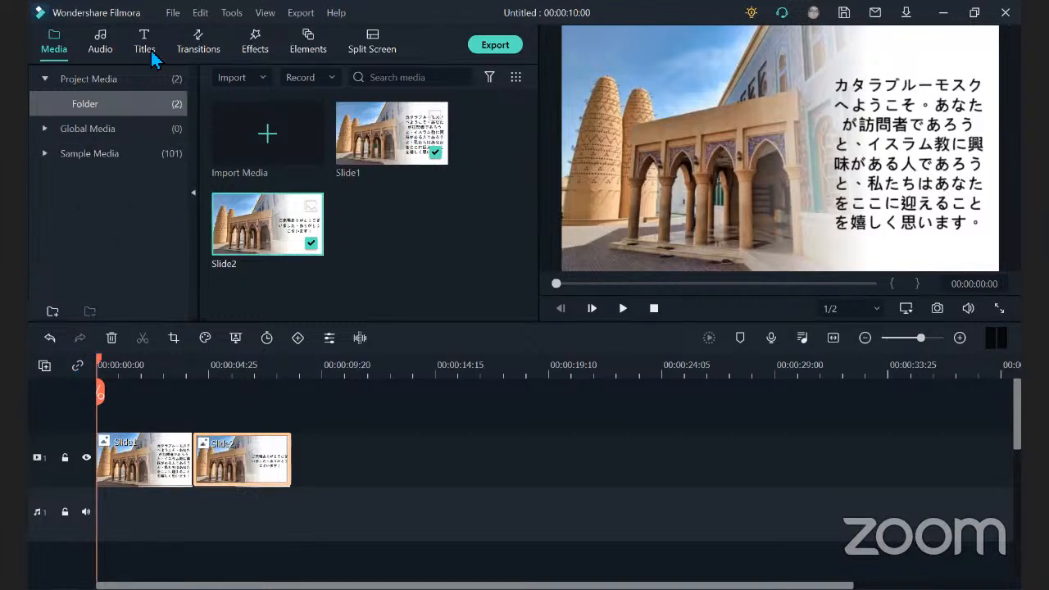
Download the Fade transition from the recommended transitions and apply it to the Slide1 clip on video track 1.
click(194, 61)
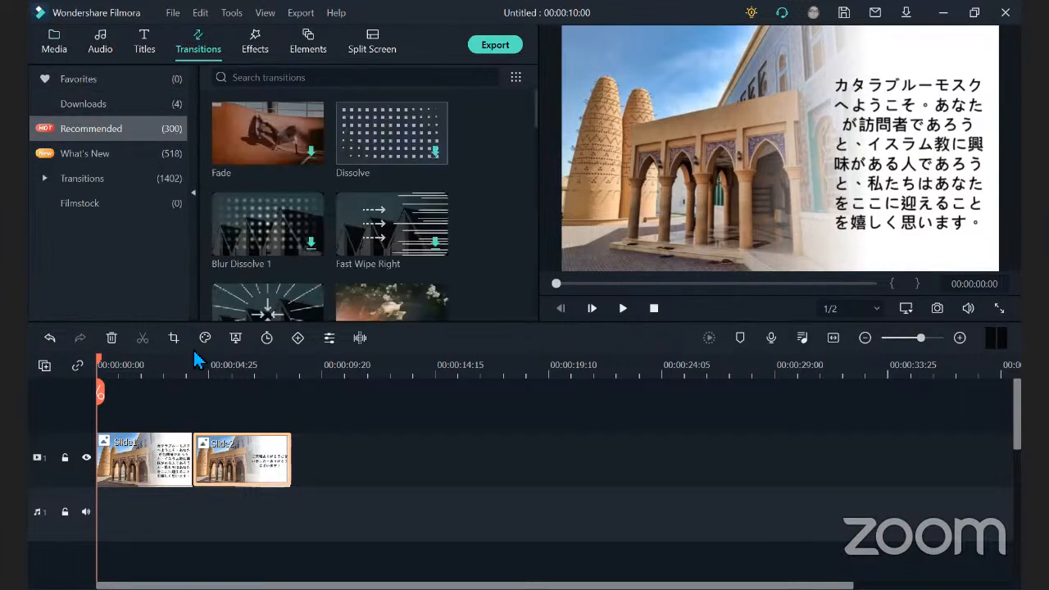
click(167, 463)
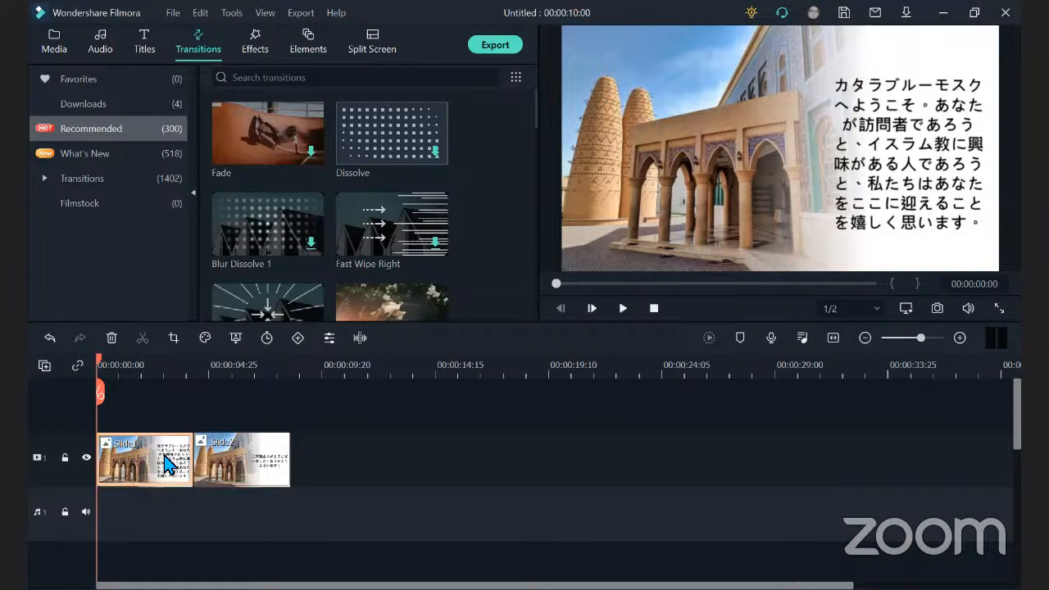
double_click(167, 463)
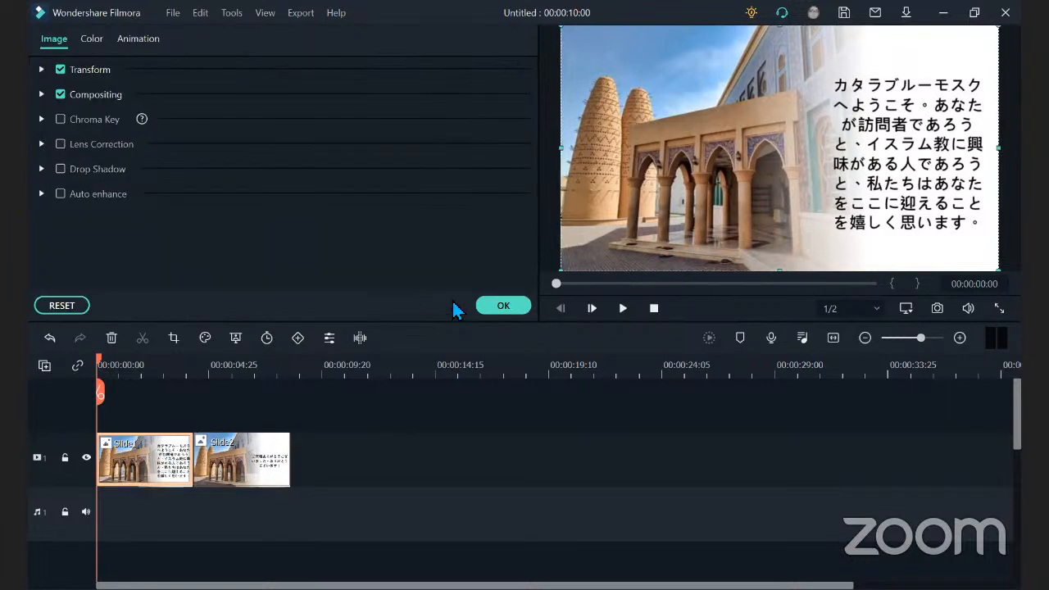
click(492, 310)
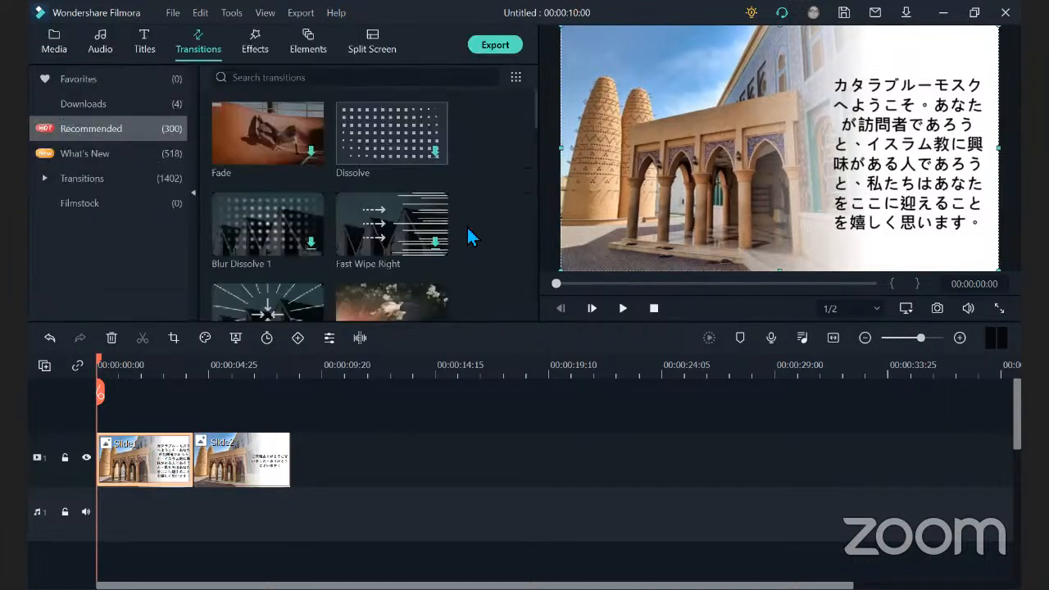
click(316, 164)
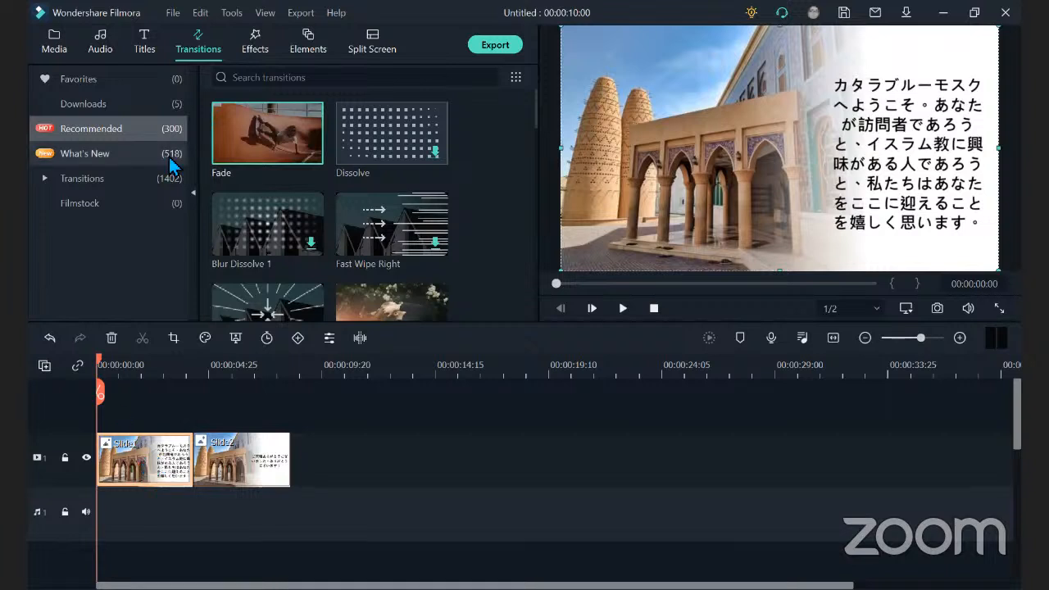
mouse_move(294, 115)
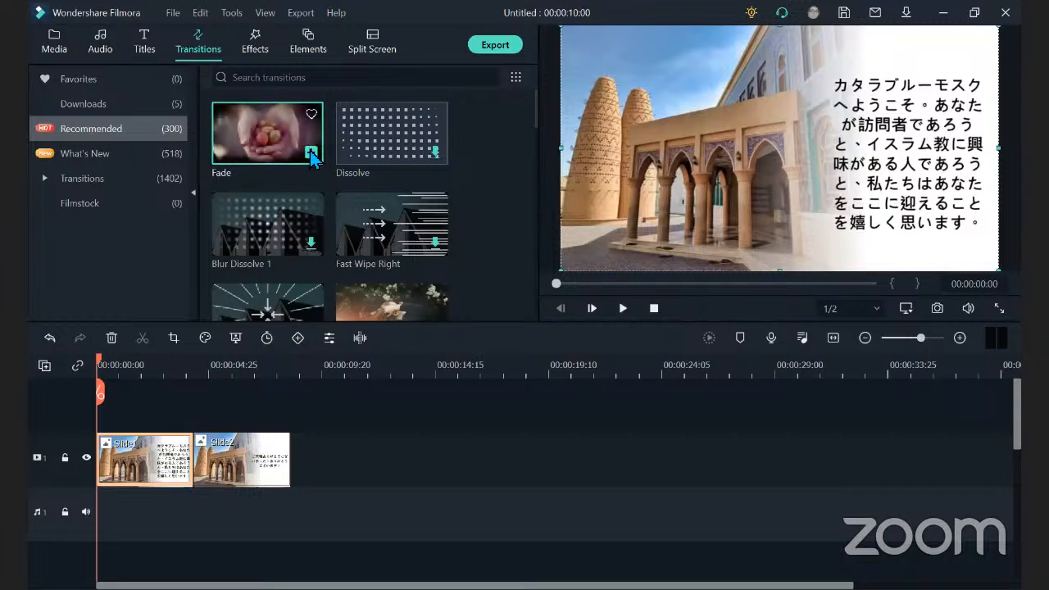
click(310, 153)
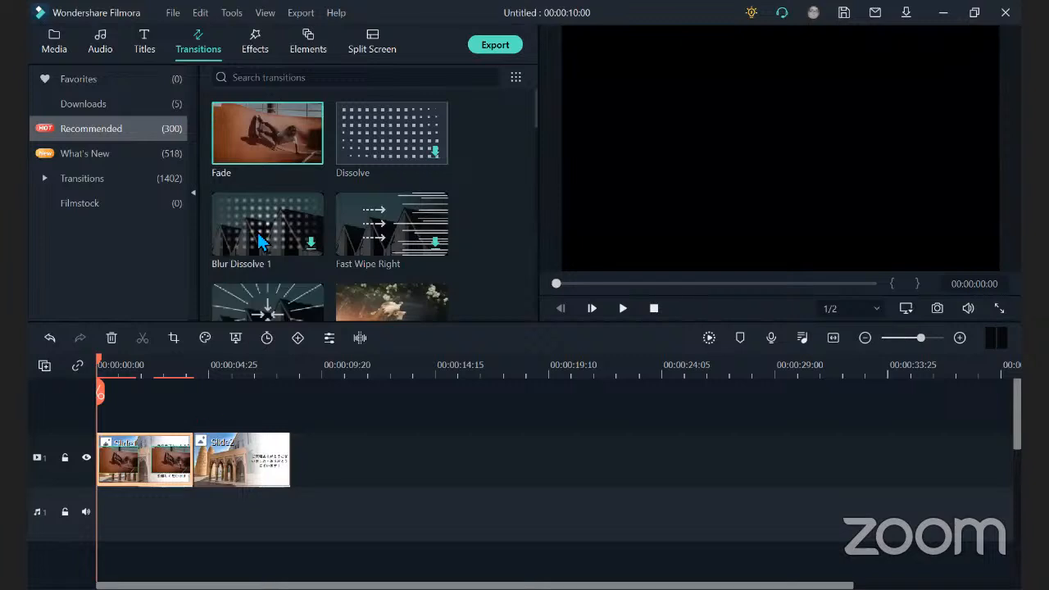
Play the timeline from the start into Slide2 to preview the Fade transitions on Slide1.
click(54, 50)
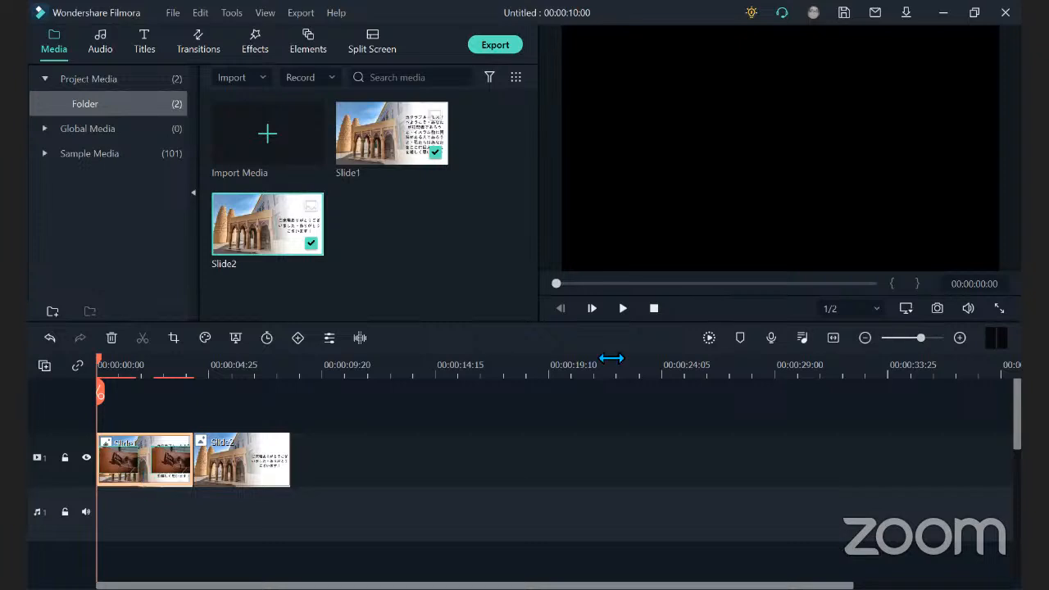
click(622, 309)
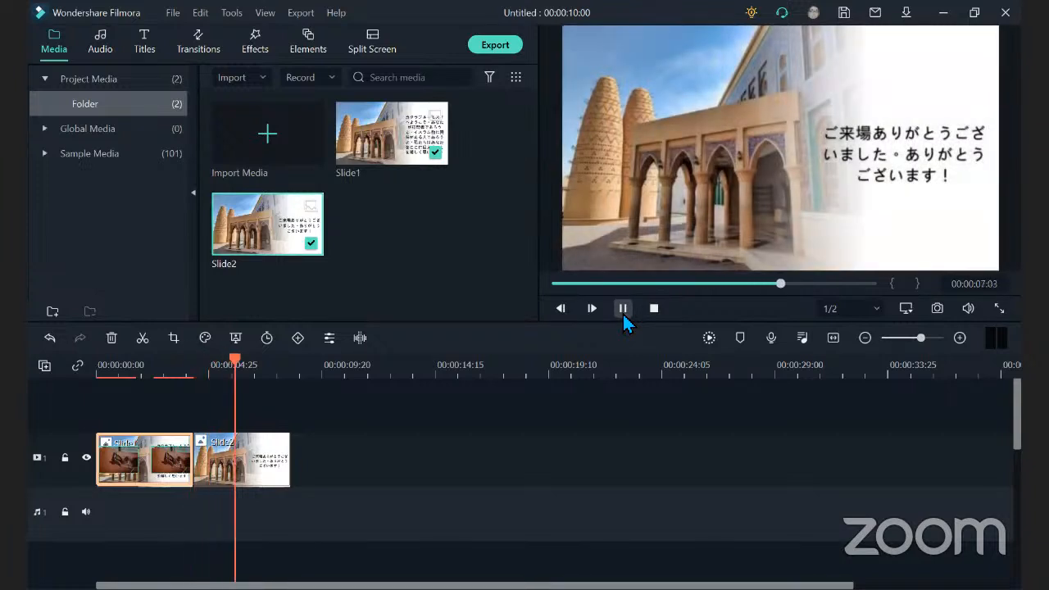
click(622, 312)
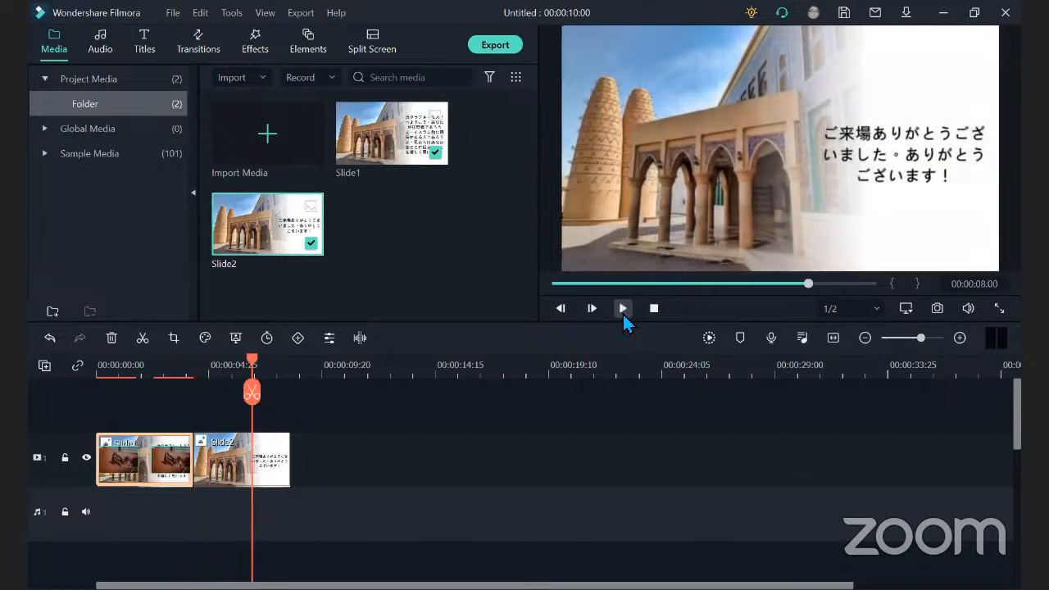
Inspect the Fade transitions at both ends of Slide1, return the playhead to the start and replay the sequence.
click(176, 463)
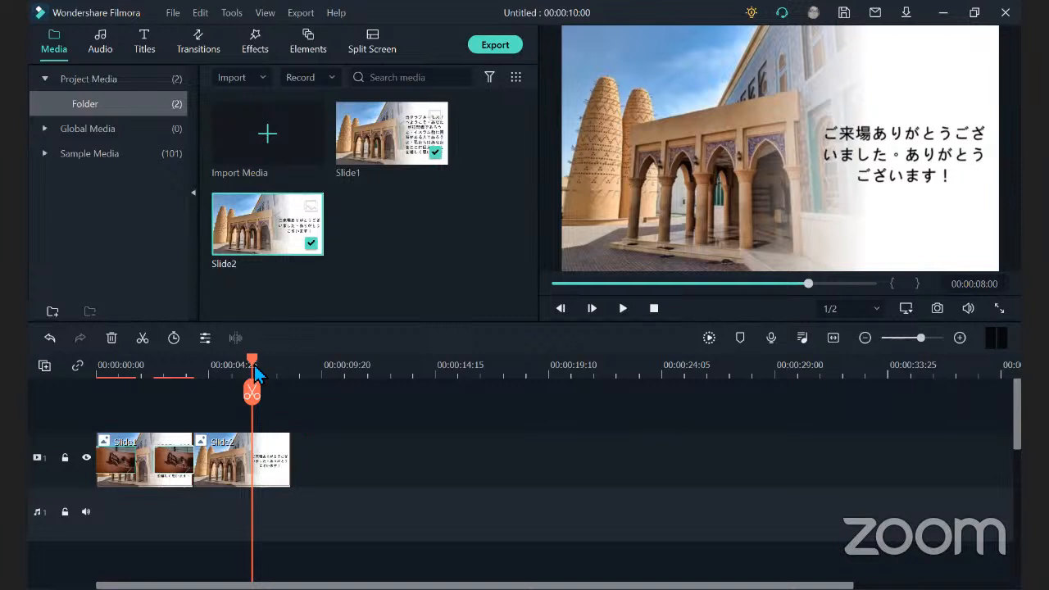
click(141, 370)
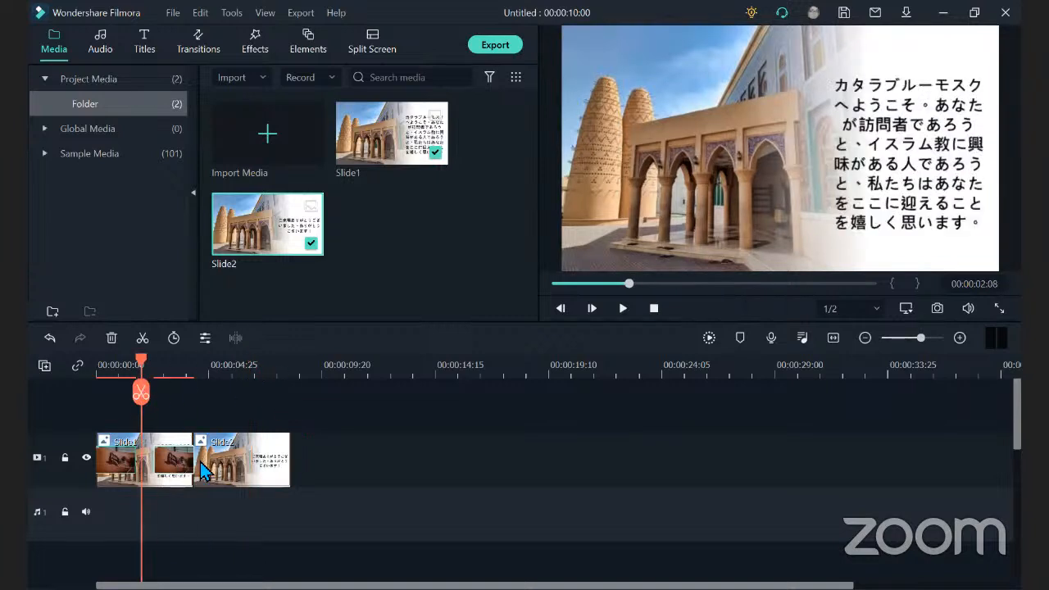
click(227, 473)
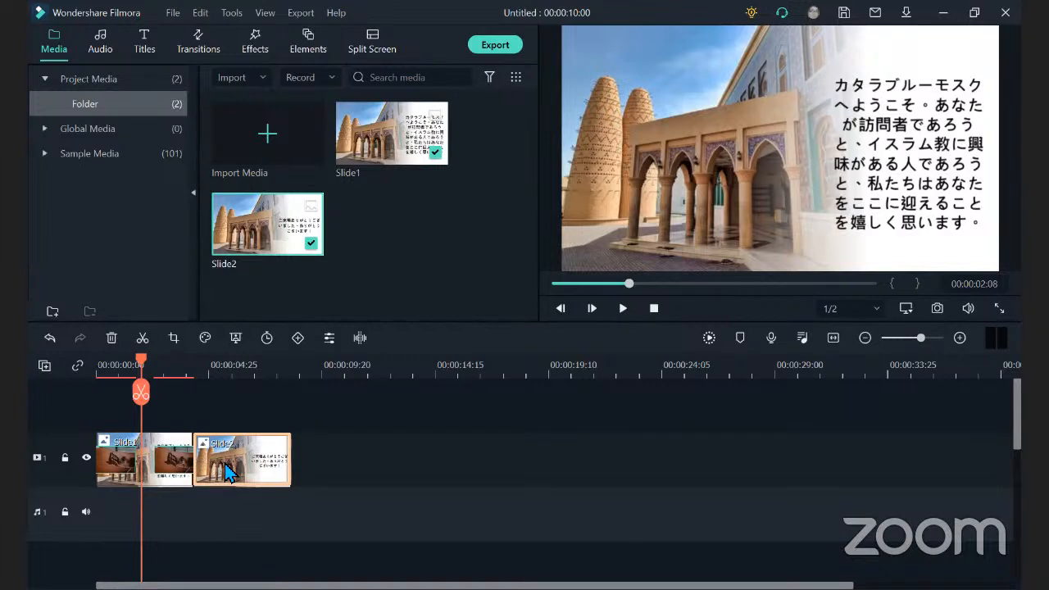
click(128, 468)
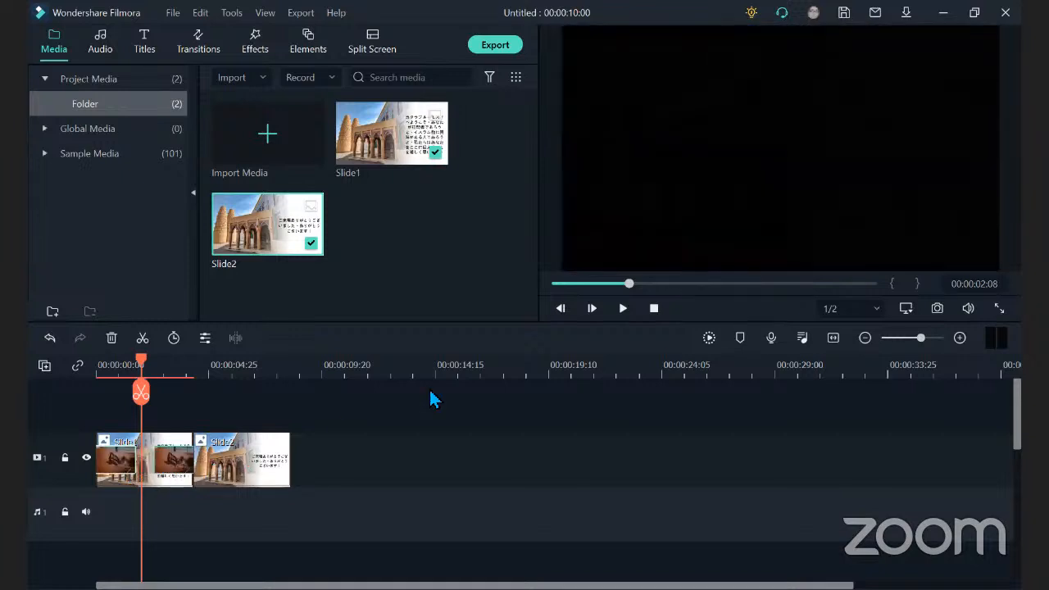
drag(626, 285, 529, 293)
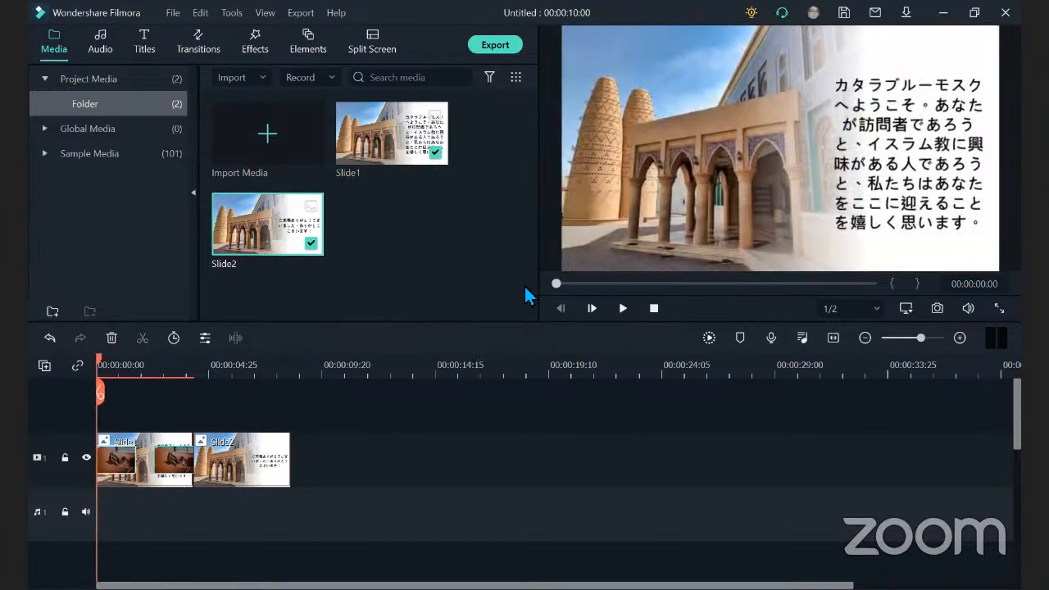
click(626, 309)
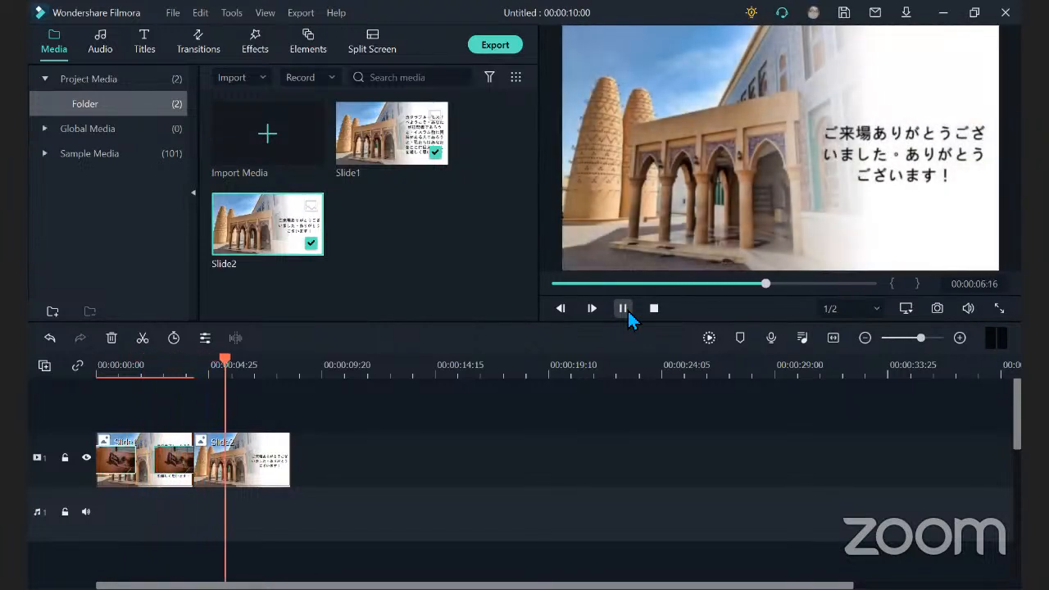
click(624, 309)
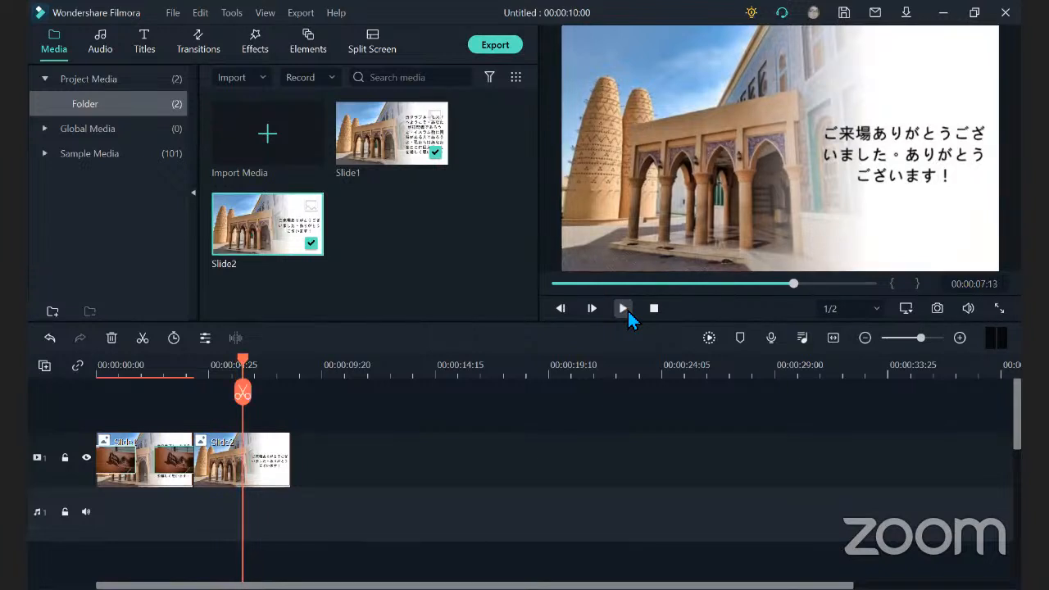
Extend the Slide2 clip on video track 1 until the project lasts 00:00:32:22.
click(251, 477)
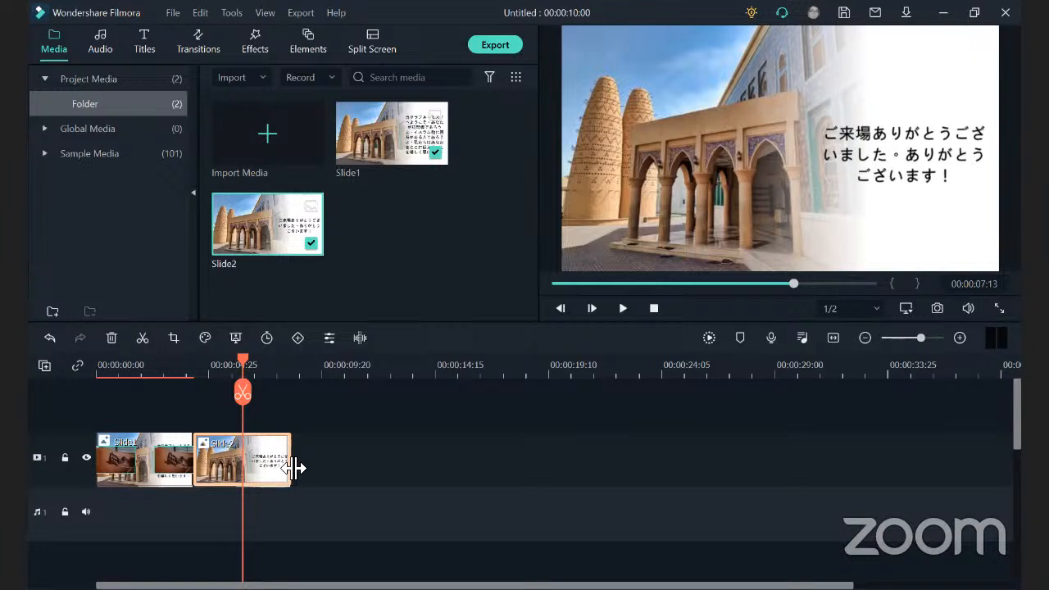
drag(293, 468, 293, 468)
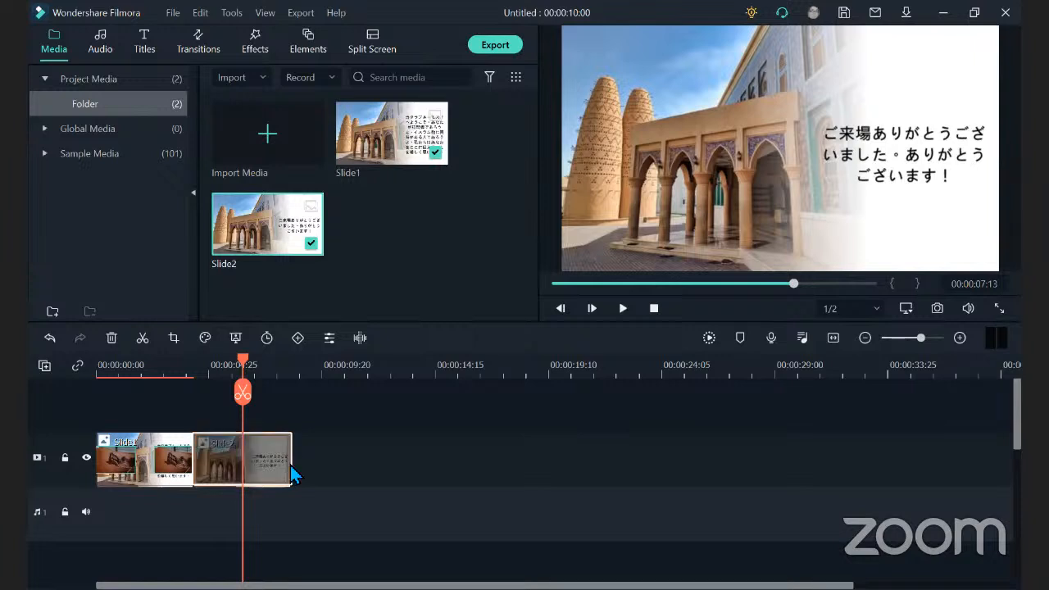
double_click(293, 463)
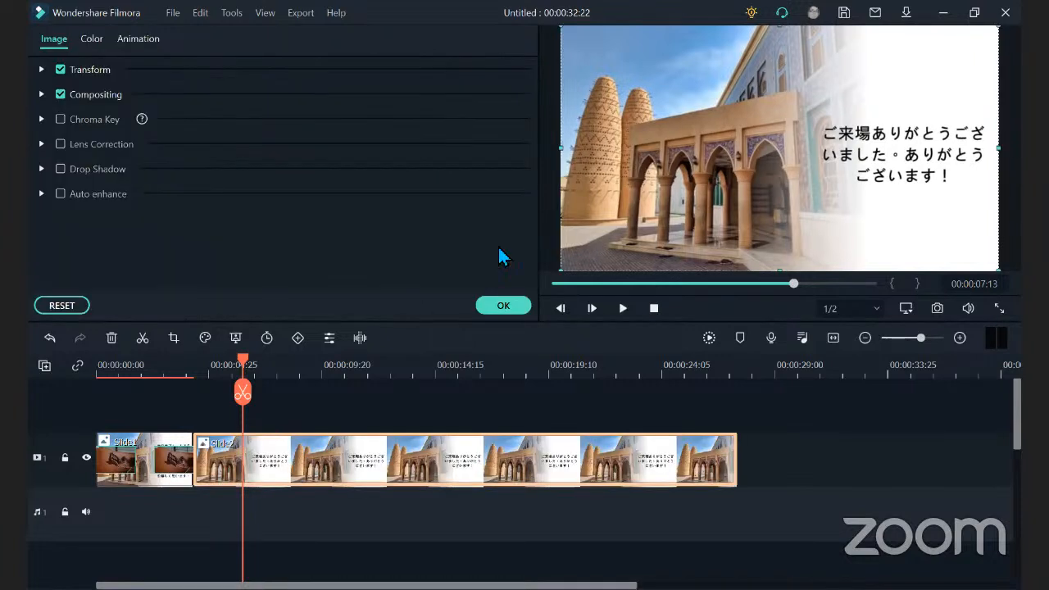
click(505, 308)
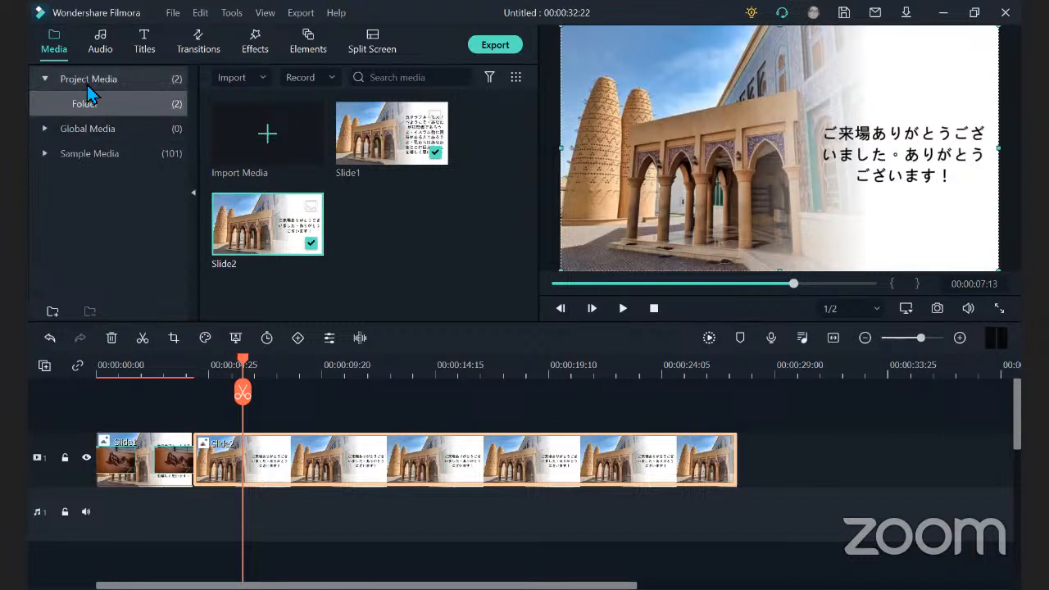
Download Transition06 from the recommended transitions and apply it to the end of the Slide2 clip.
click(211, 59)
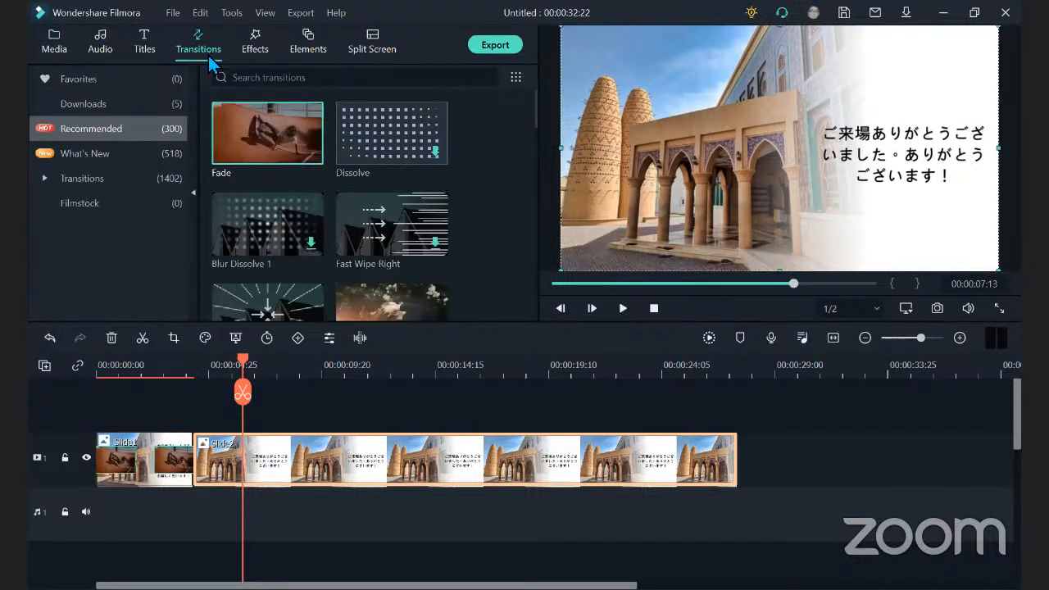
drag(539, 110, 532, 294)
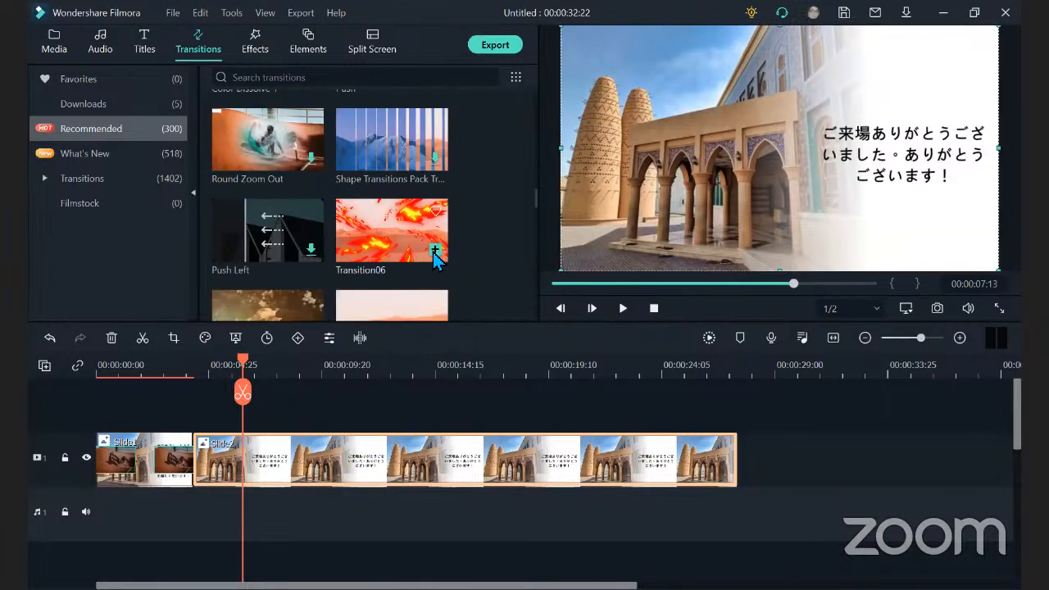
click(433, 252)
click(433, 252)
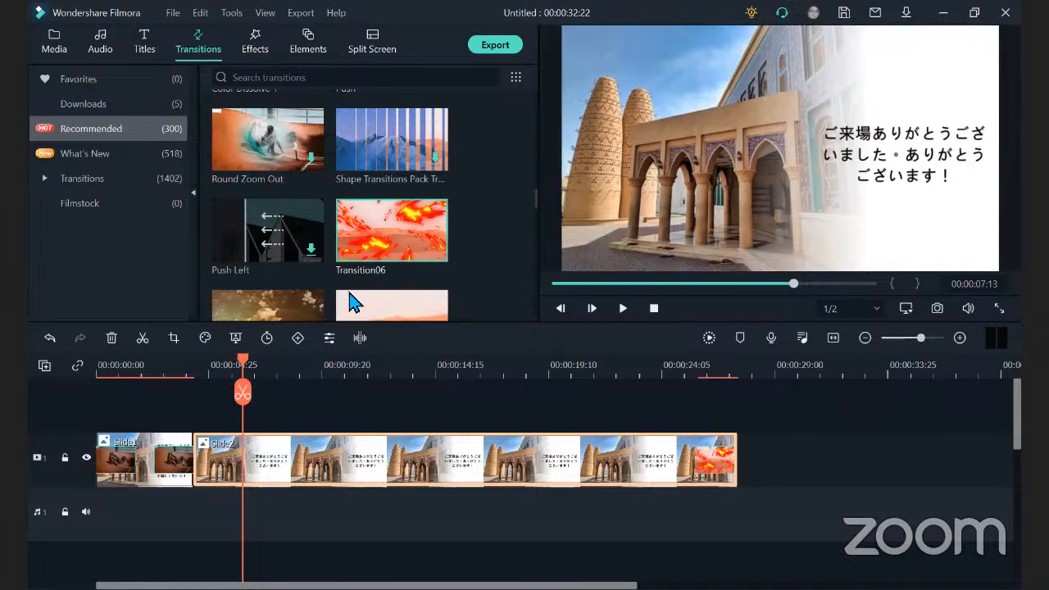
Try stretching Transition06 across the whole Slide2 clip, preview it and undo the stretch.
click(705, 467)
drag(655, 467, 200, 465)
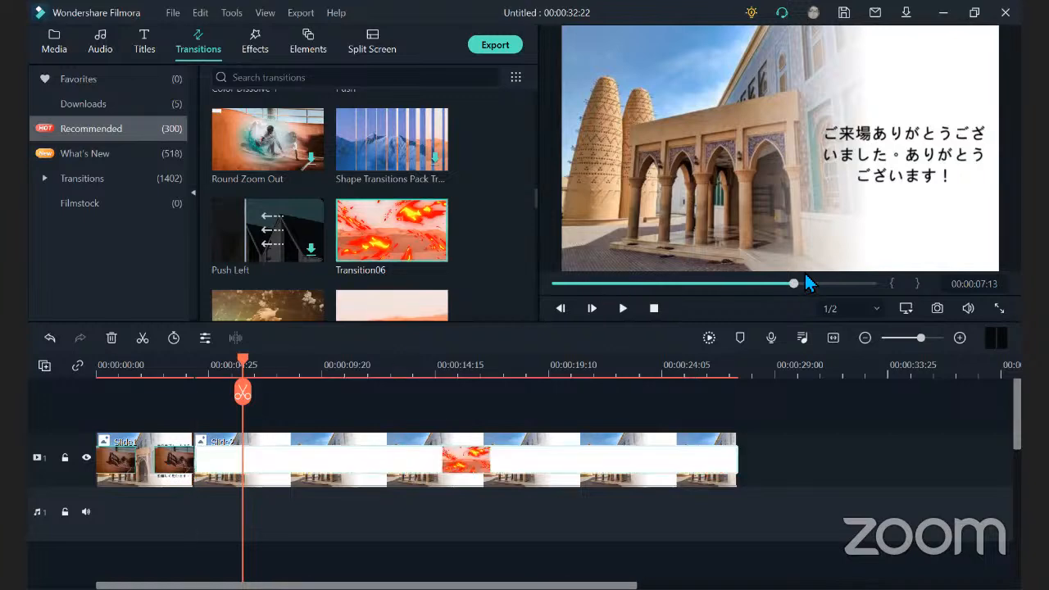
drag(792, 285, 596, 280)
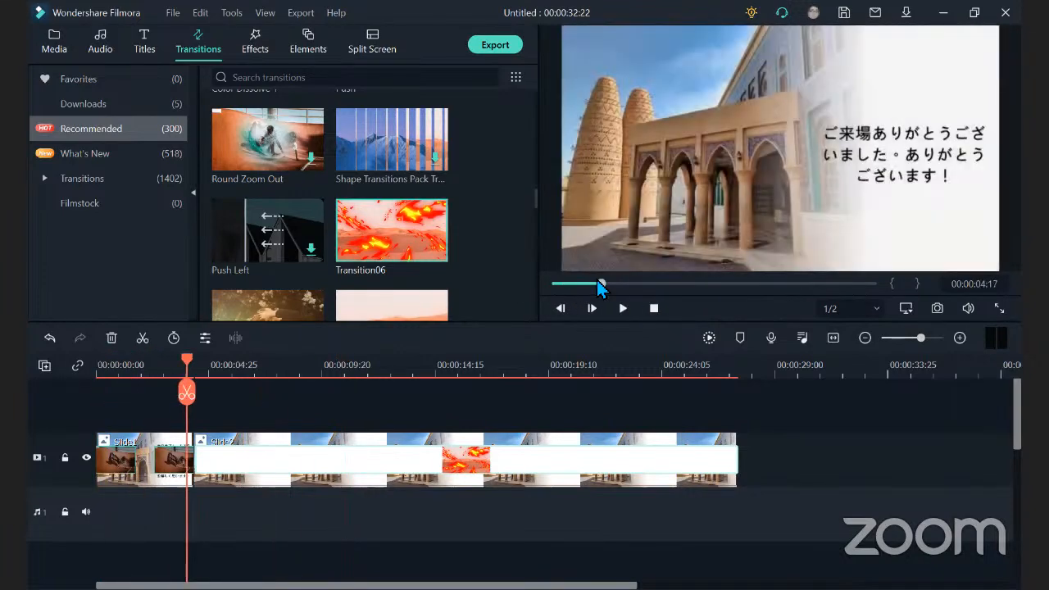
click(621, 312)
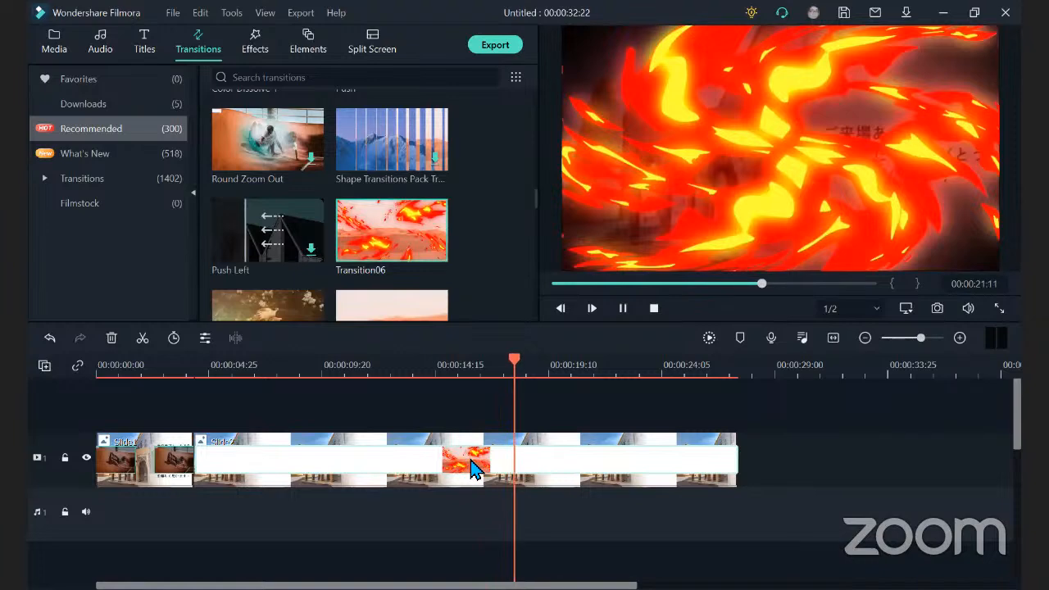
drag(473, 468, 734, 450)
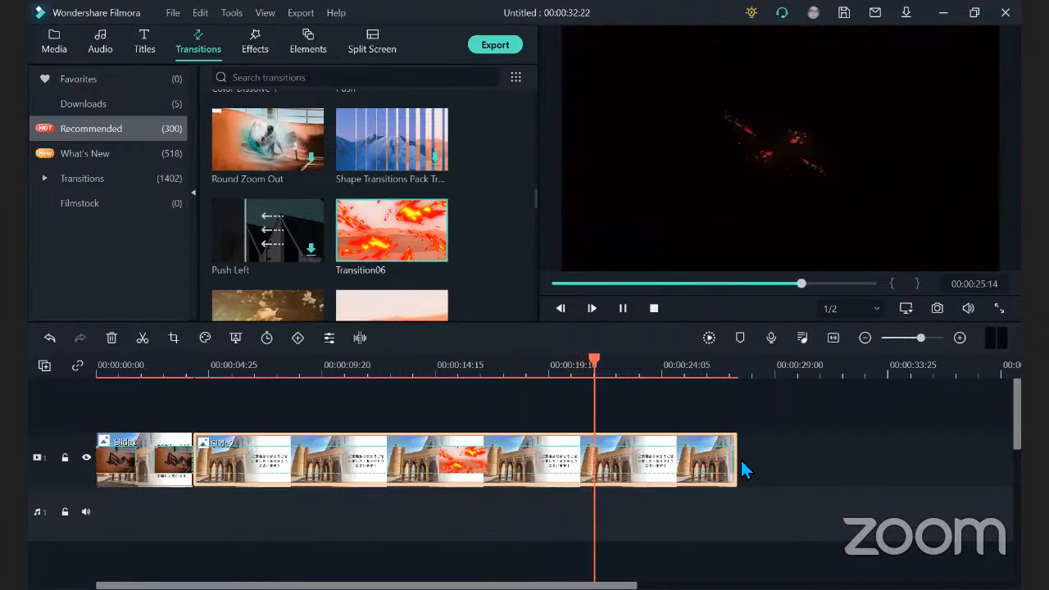
click(625, 308)
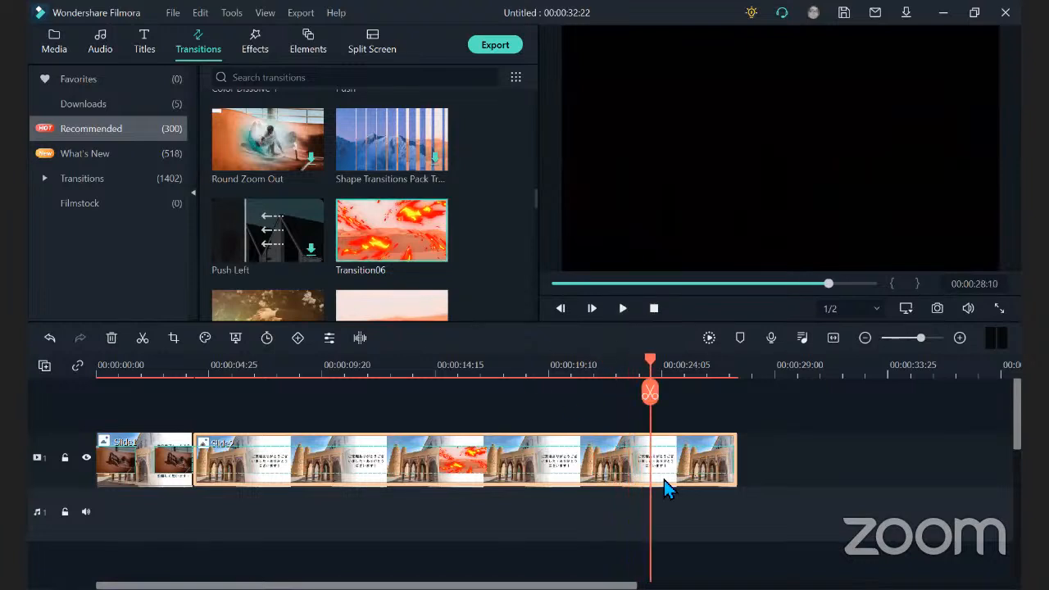
key(ctrl+z)
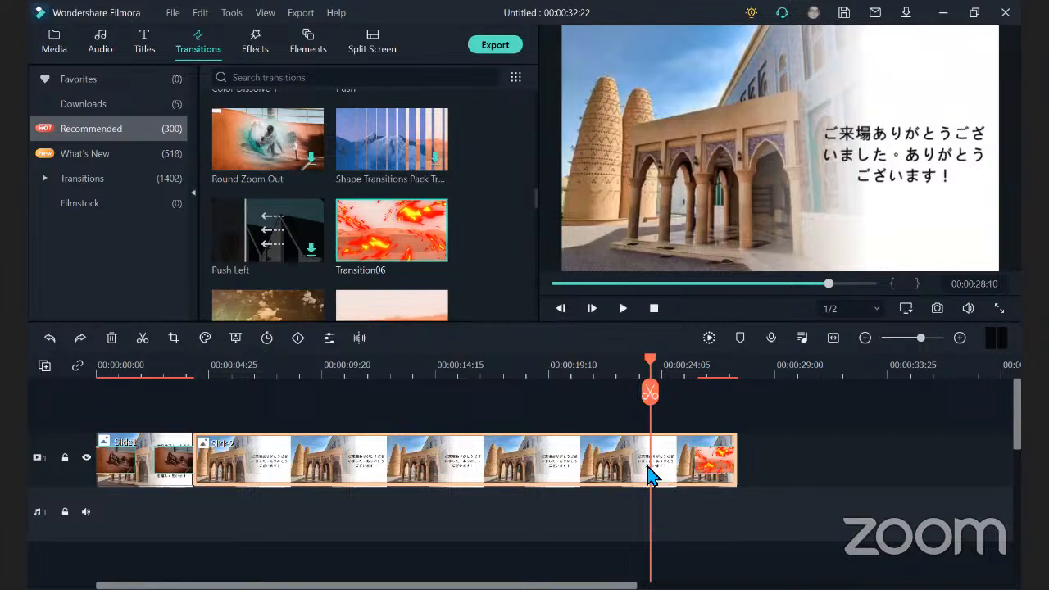
Play the end of Slide2 to preview Transition06 and return the playhead to the start of the timeline.
drag(648, 363, 681, 363)
click(619, 312)
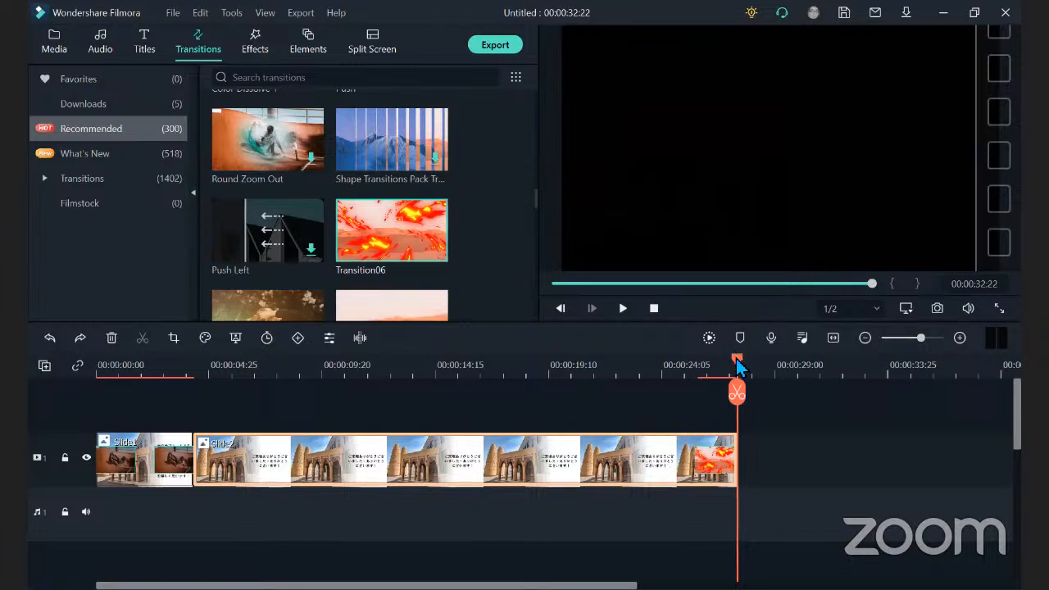
drag(738, 366, 306, 396)
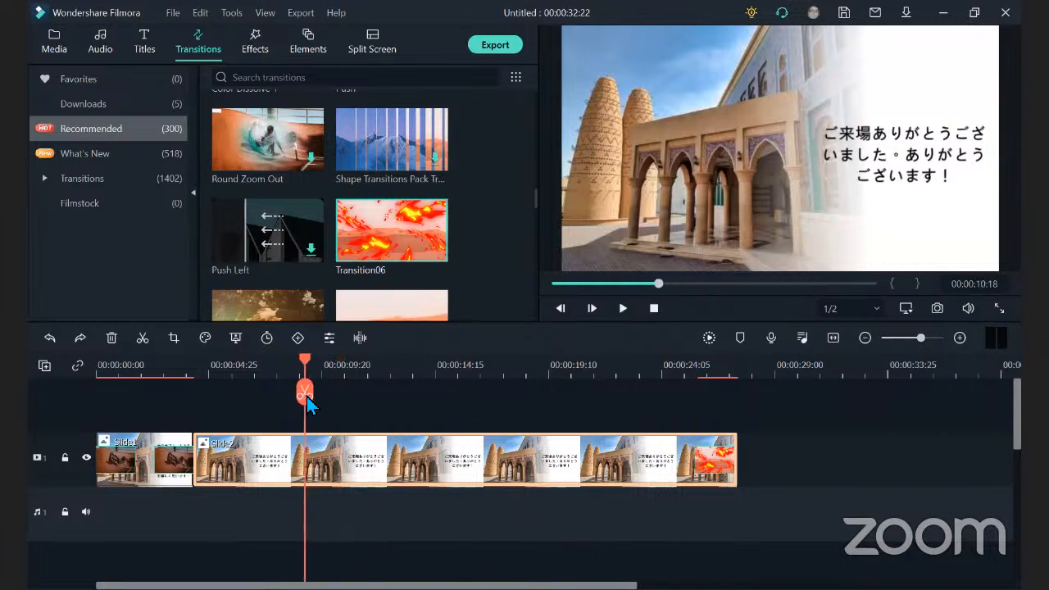
drag(308, 369, 179, 370)
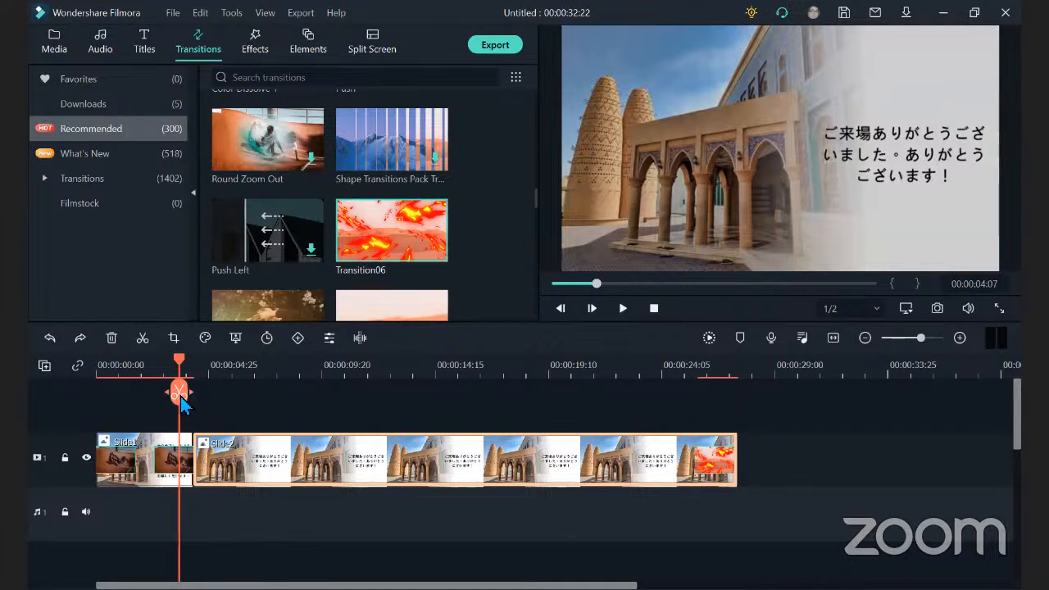
click(598, 285)
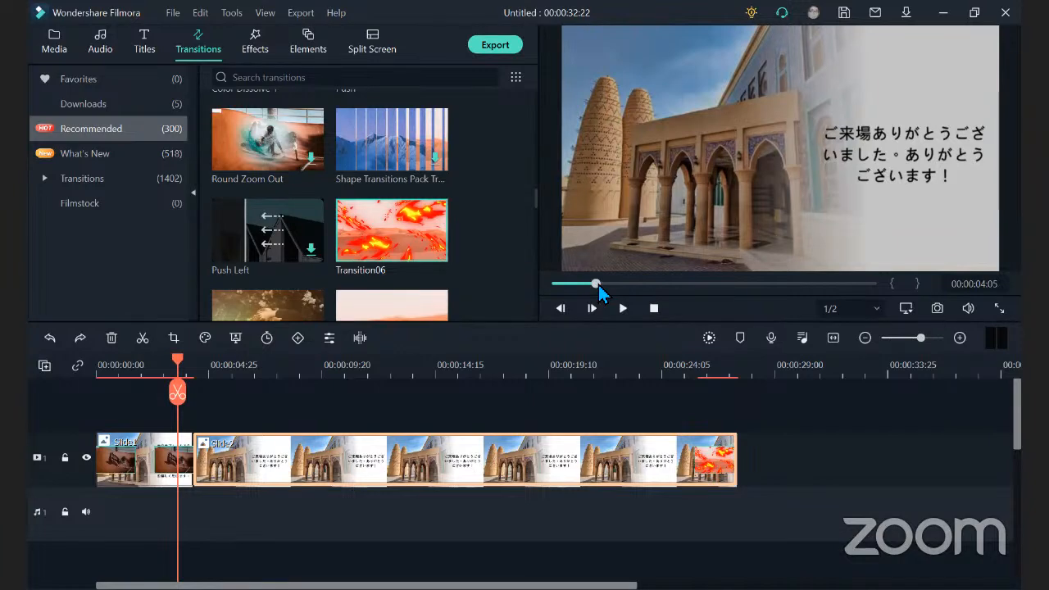
drag(598, 285, 550, 282)
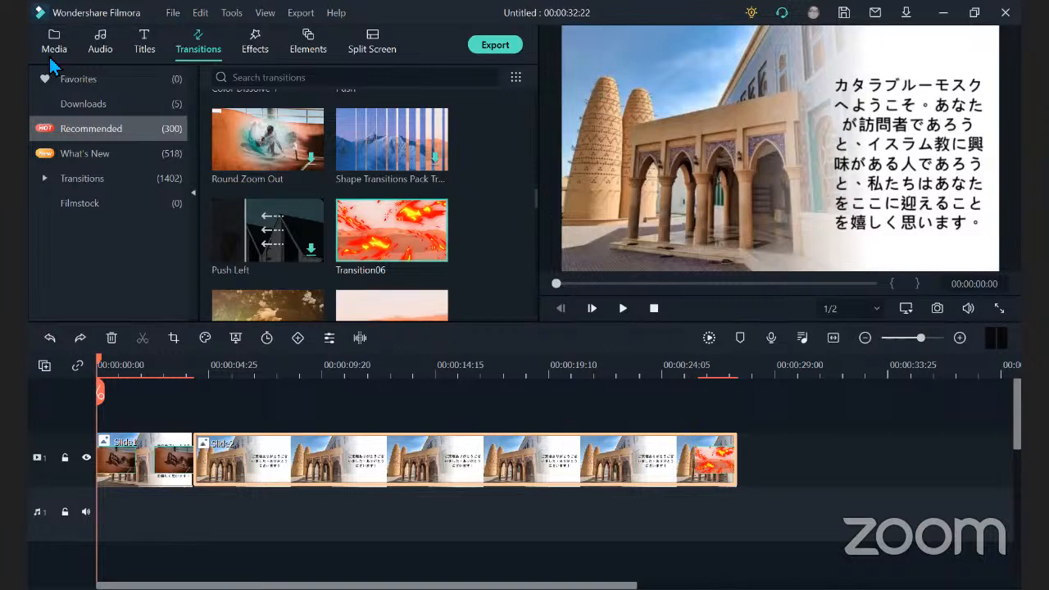
Add Neon Title 09 above Slide1 at the start of the timeline and change its text to KATARA.
click(143, 50)
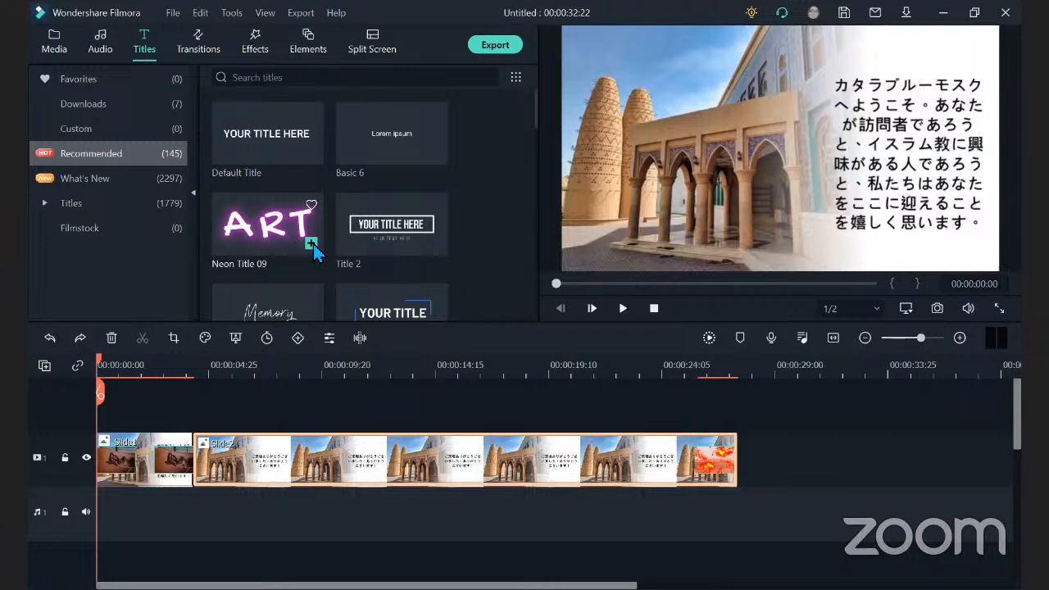
click(314, 243)
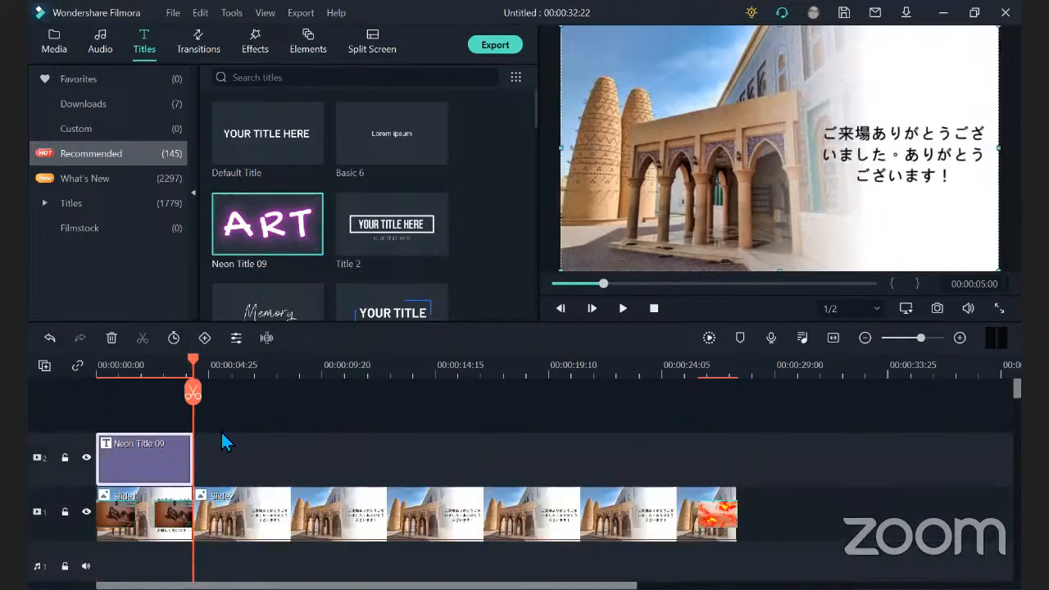
double_click(129, 448)
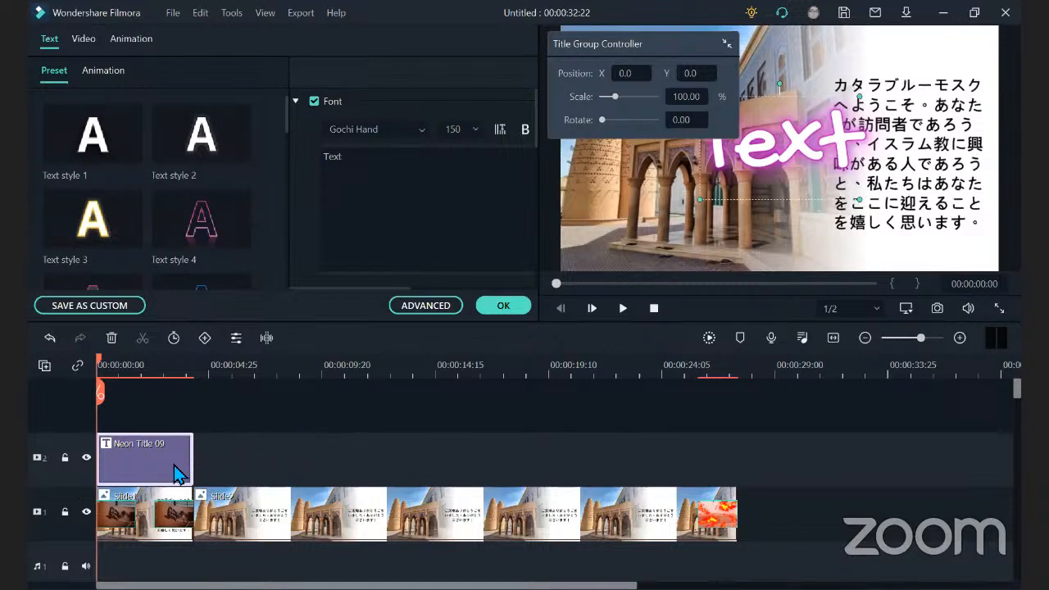
drag(372, 168, 303, 169)
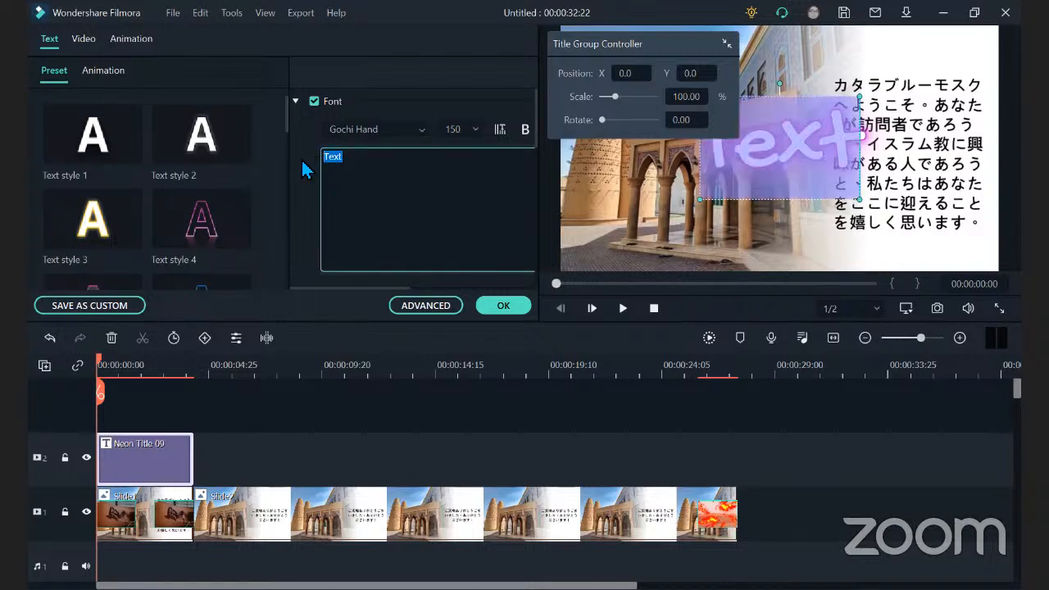
text(KAR)
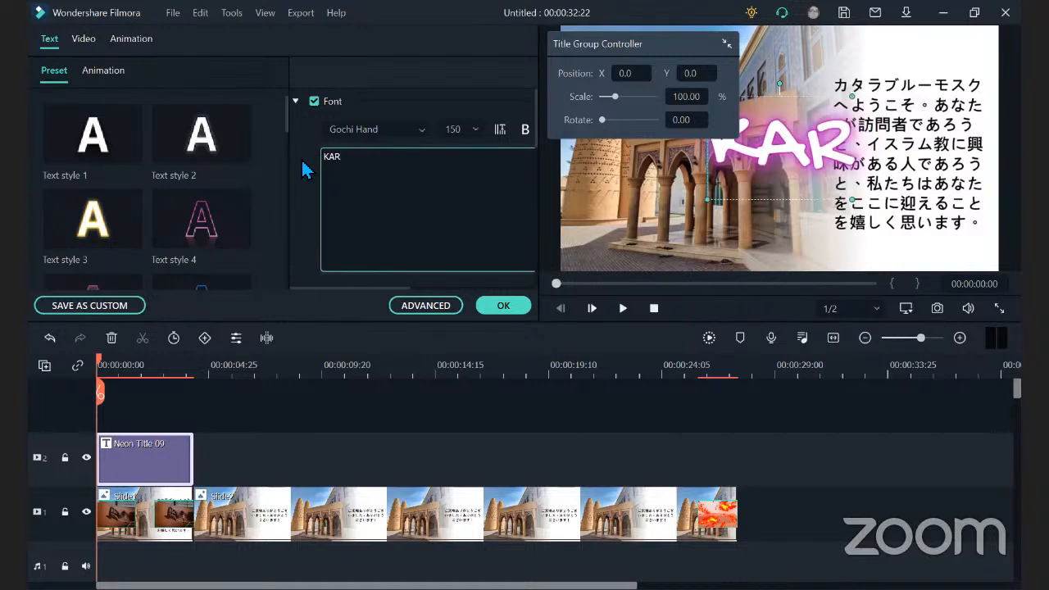
key(BackSpace)
text(TARA)
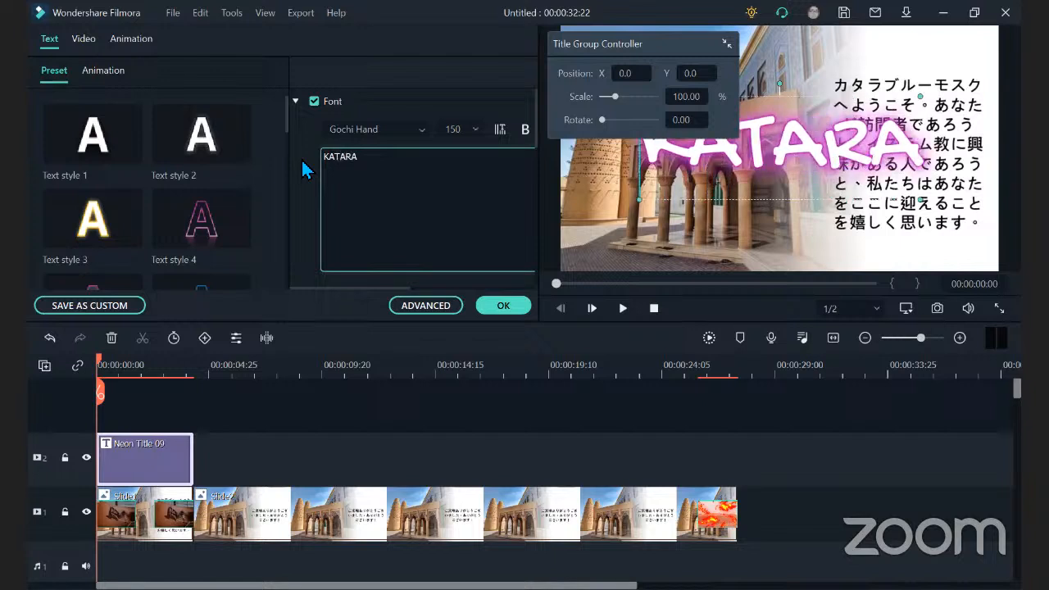
click(503, 306)
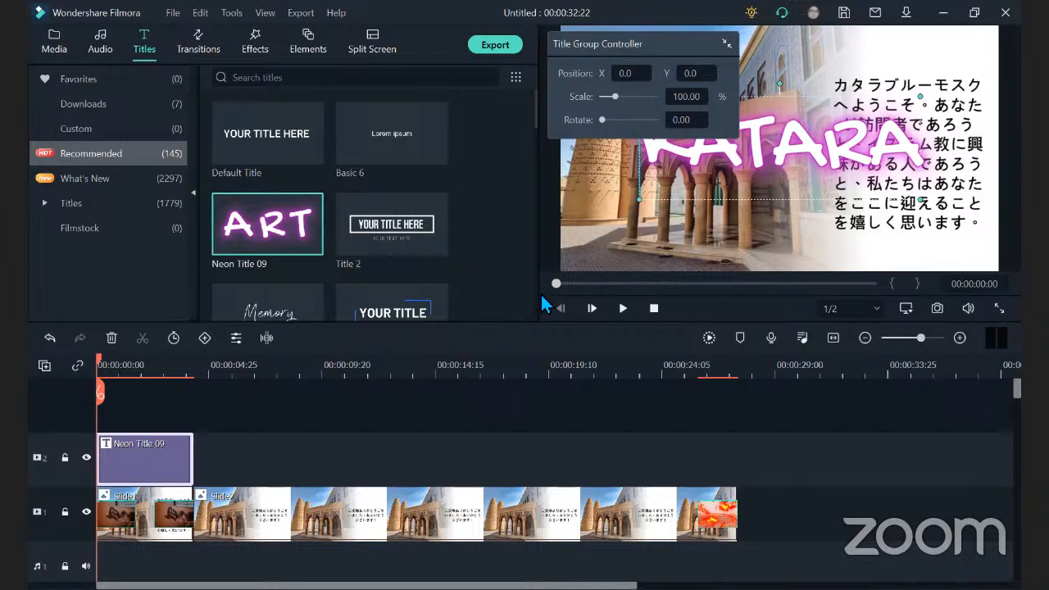
Play the timeline from the start to preview the KATARA title, pausing at 00:00:24:01.
click(558, 283)
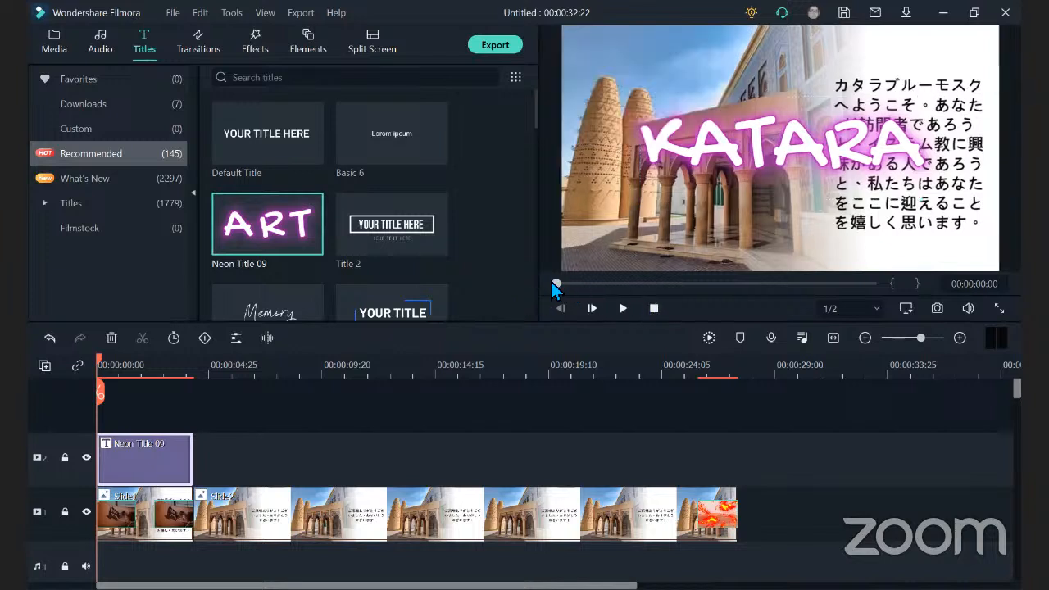
click(624, 308)
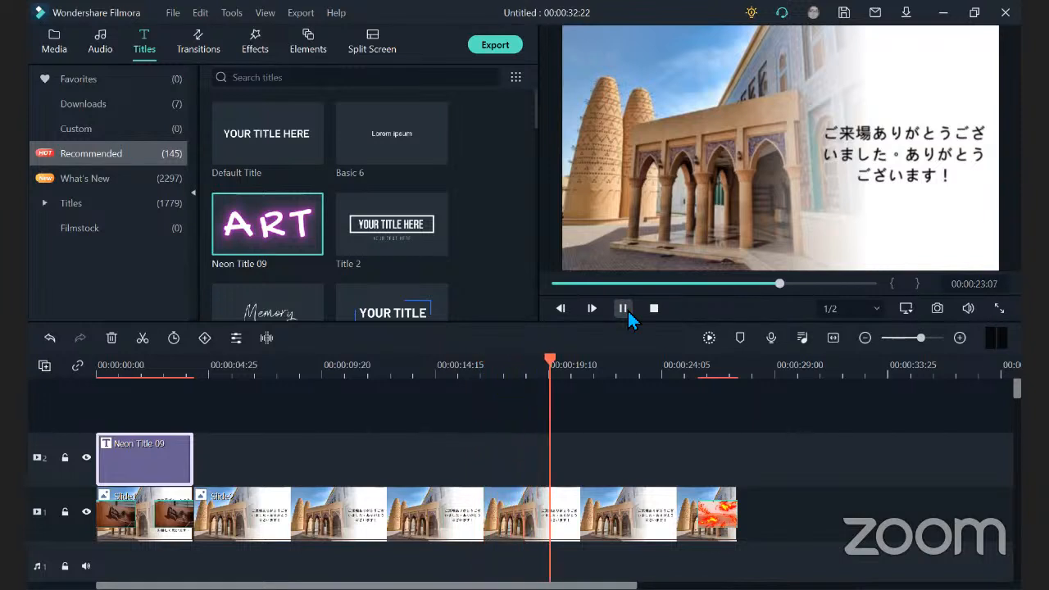
click(624, 309)
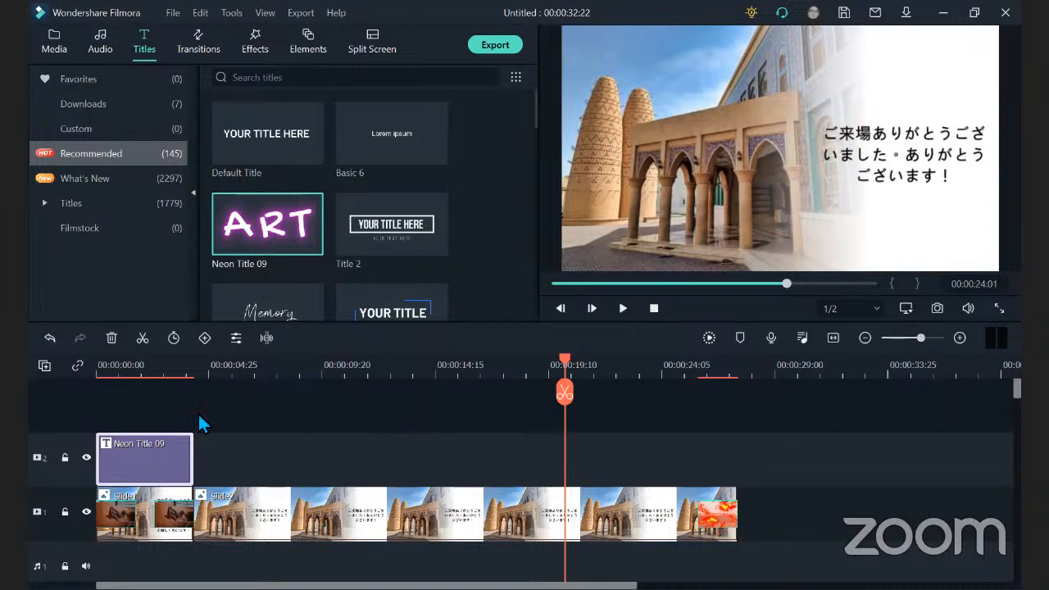
Add Title 2 above Slide2 at 00:00:24:01 and change its smaller lower line to Mosque.
click(434, 248)
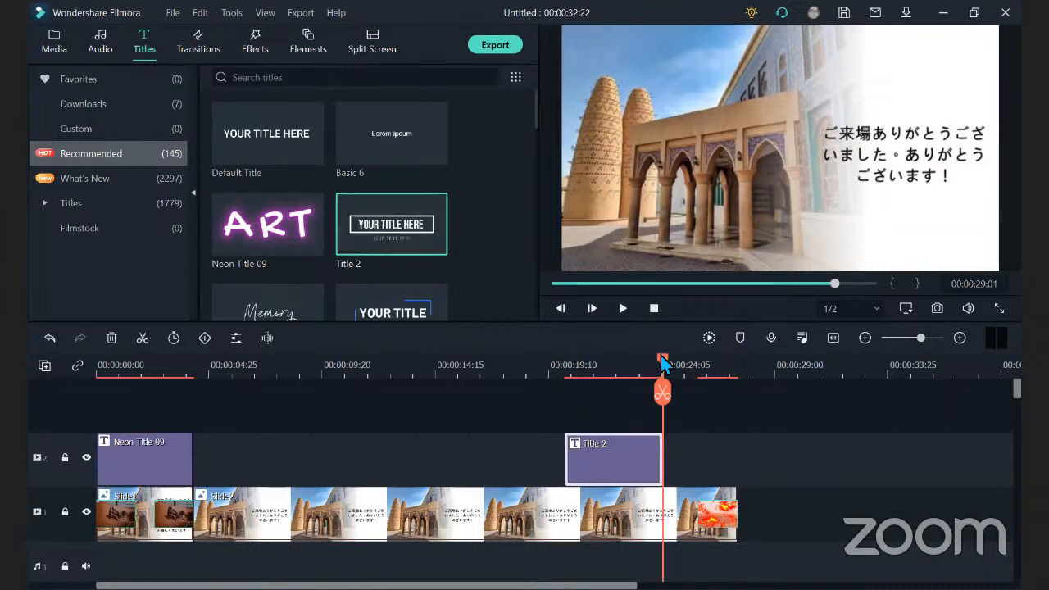
drag(662, 365, 592, 376)
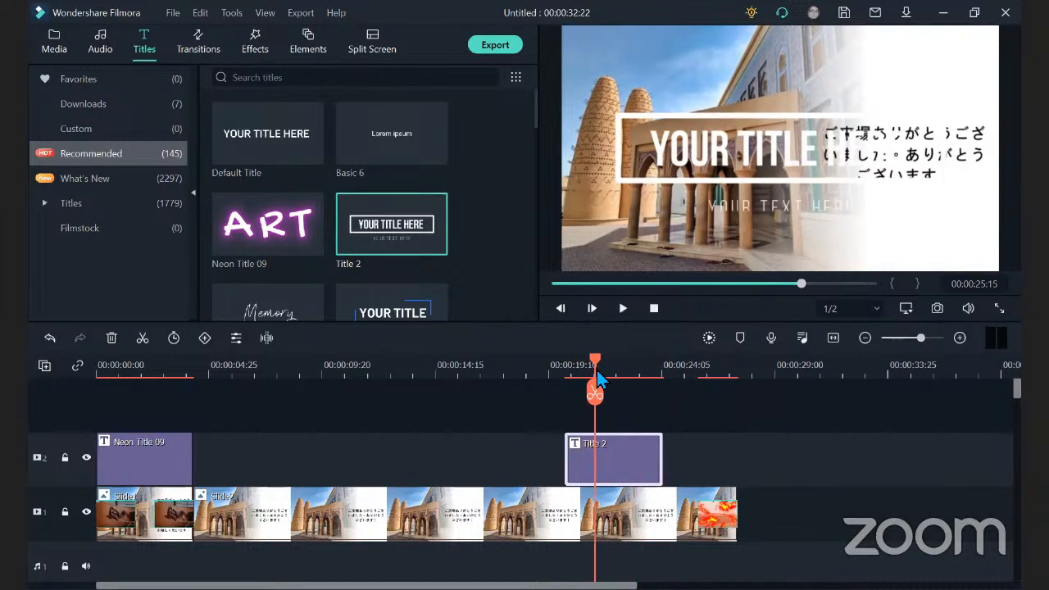
double_click(631, 455)
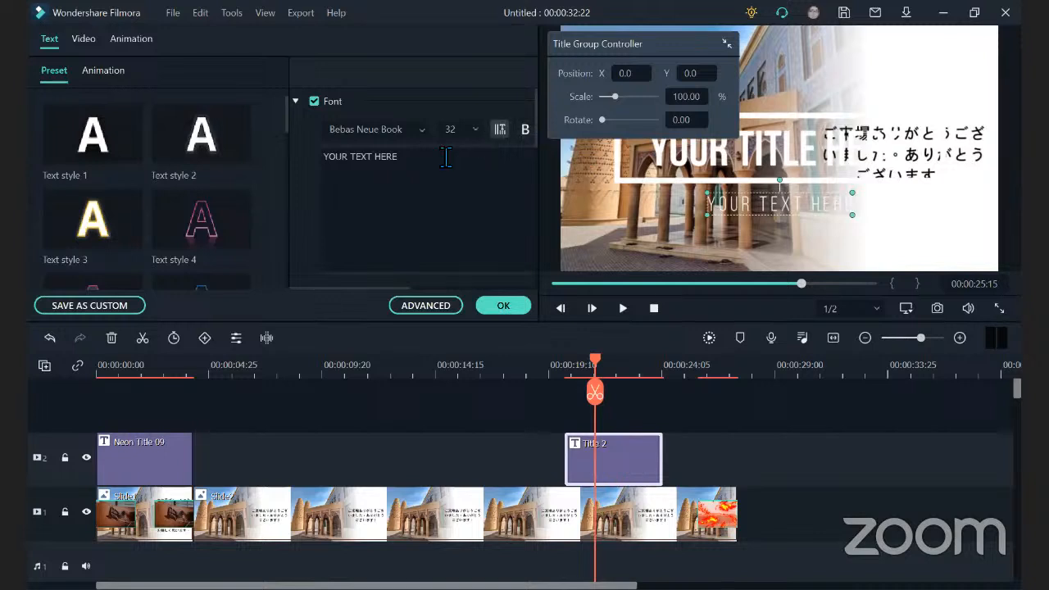
click(341, 164)
key(ctrl+a)
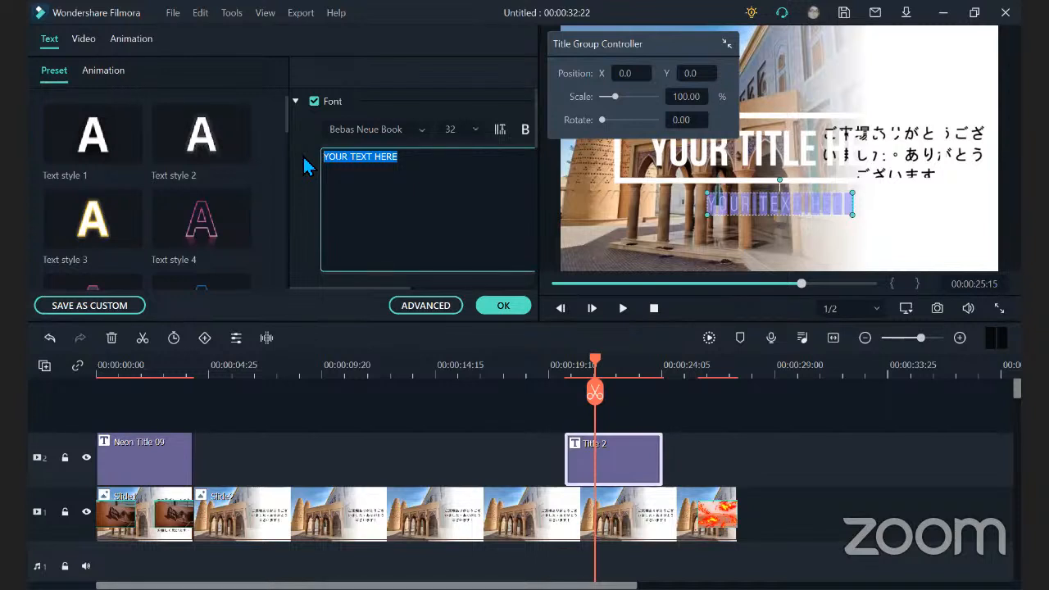
text(Mosque)
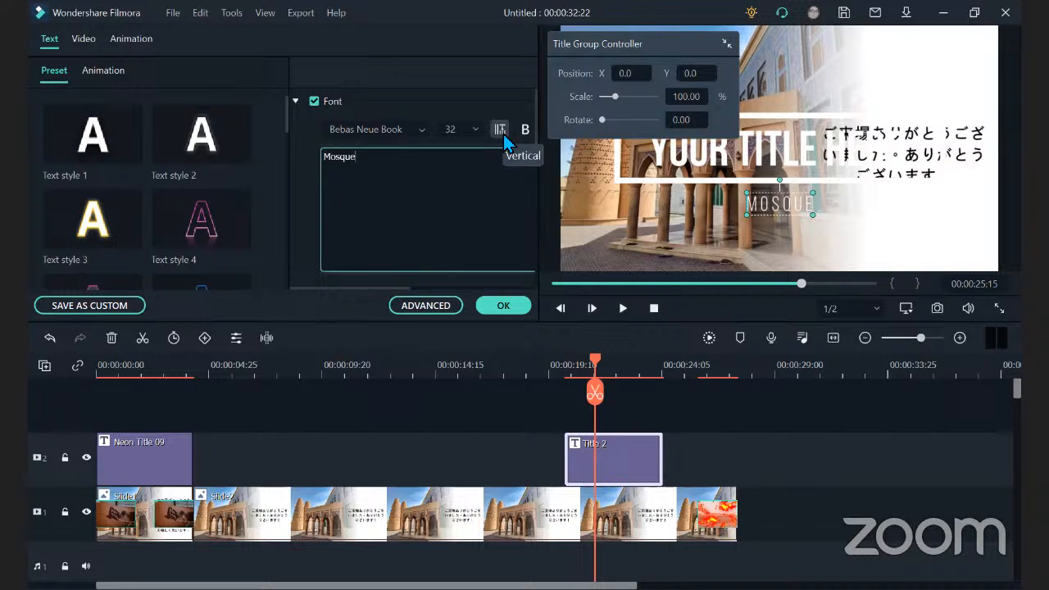
Examine the Mosque line's font, text colour, spacing, alignment and opacity settings, and close the title editor.
click(406, 136)
click(456, 112)
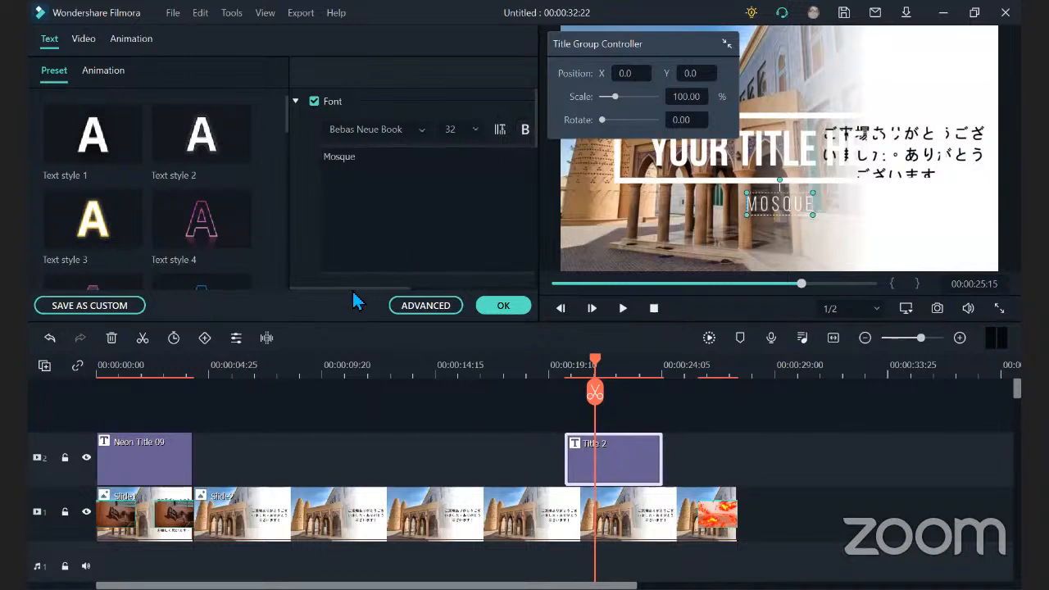
mouse_move(362, 288)
mouse_down()
mouse_move(499, 294)
mouse_move(328, 272)
mouse_move(495, 265)
mouse_move(369, 271)
mouse_up()
drag(534, 101, 533, 164)
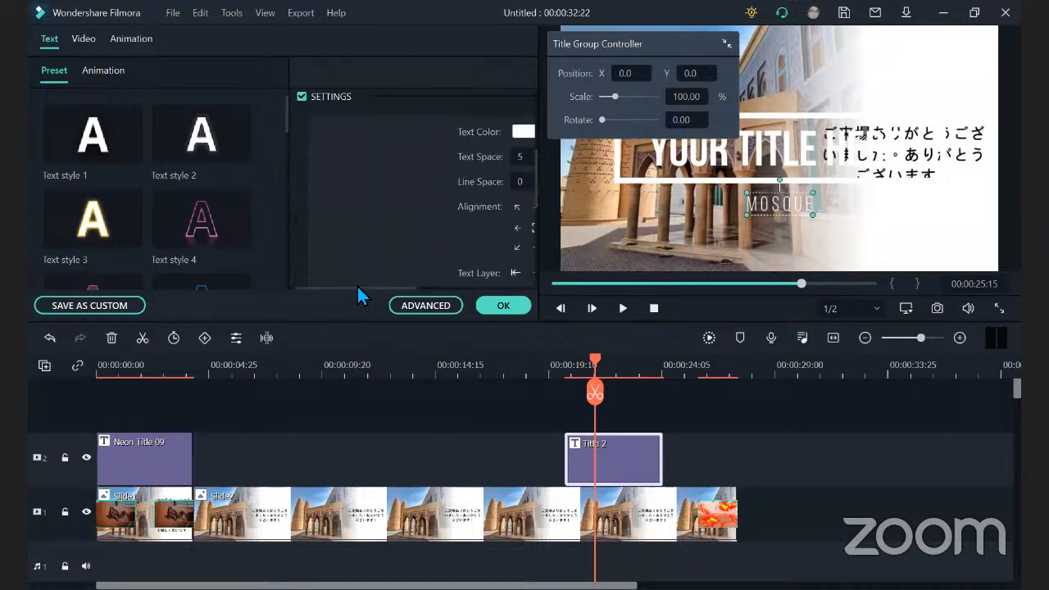
drag(358, 290, 423, 290)
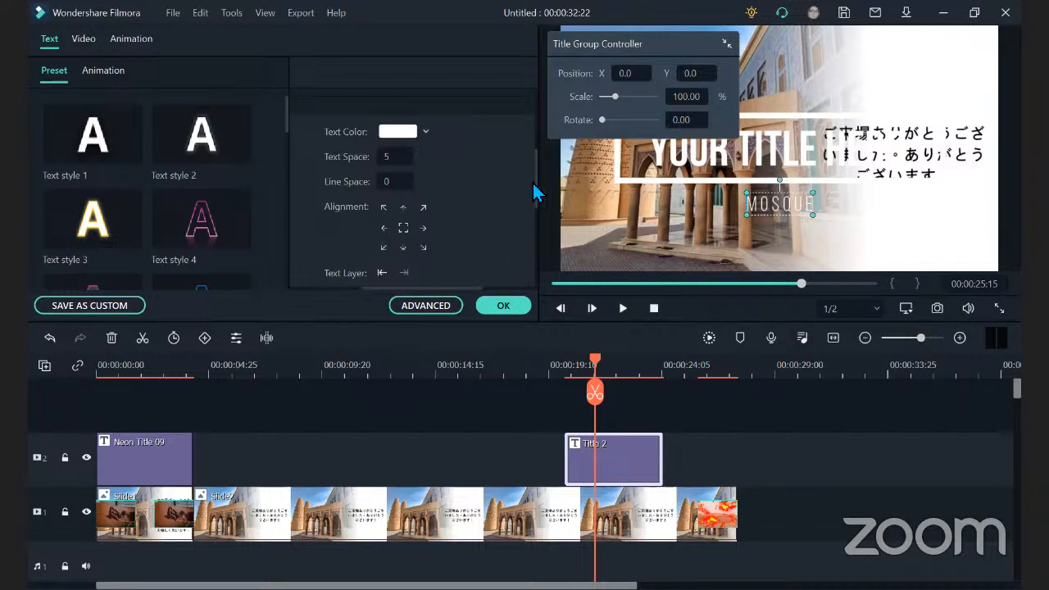
drag(536, 187, 532, 299)
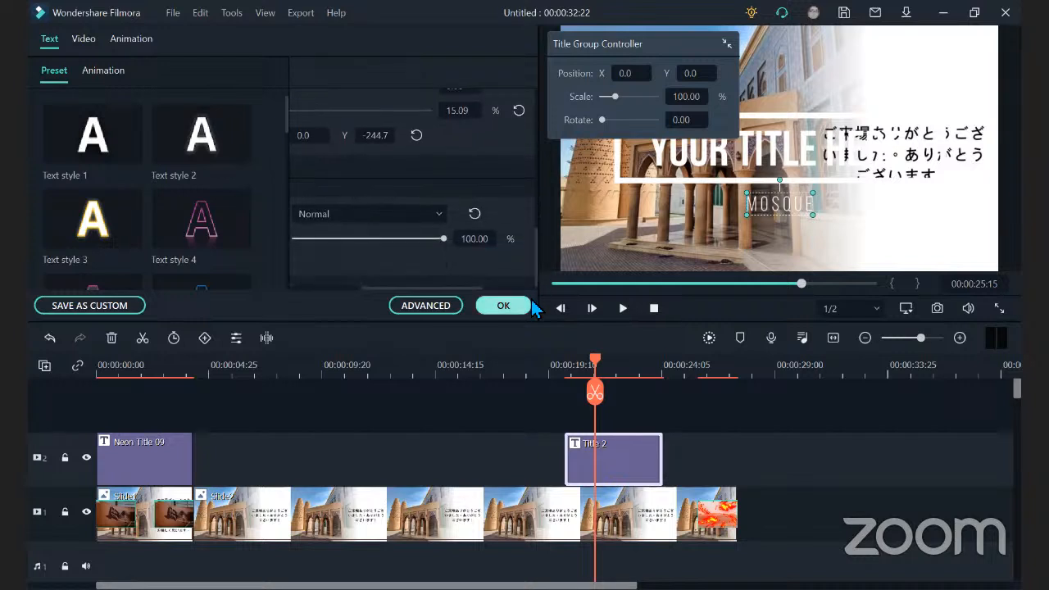
click(507, 313)
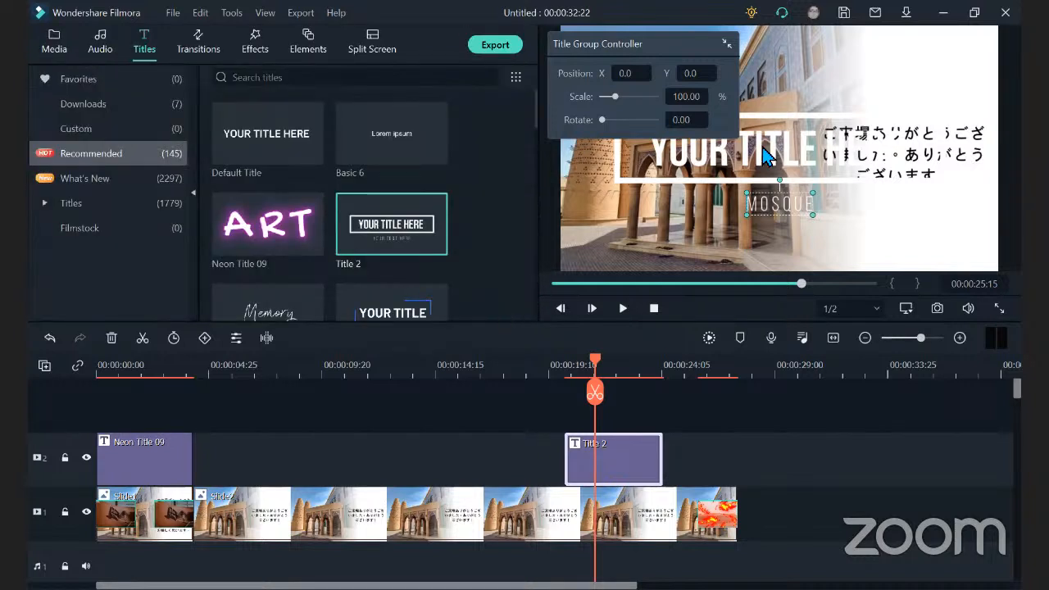
Replace the framed main line of Title 2 with a first name and confirm the edit.
double_click(789, 205)
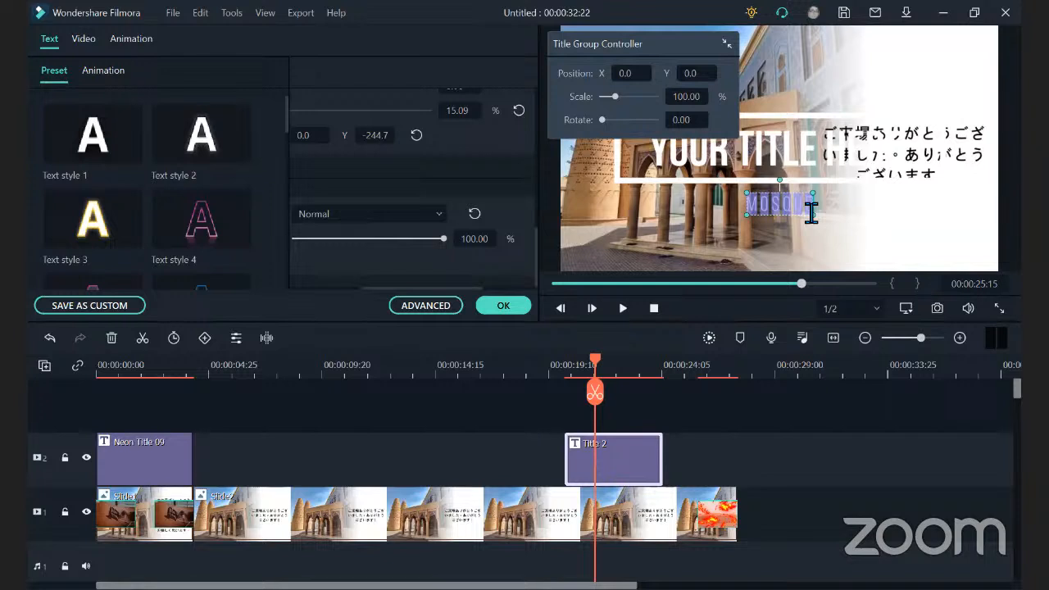
double_click(804, 163)
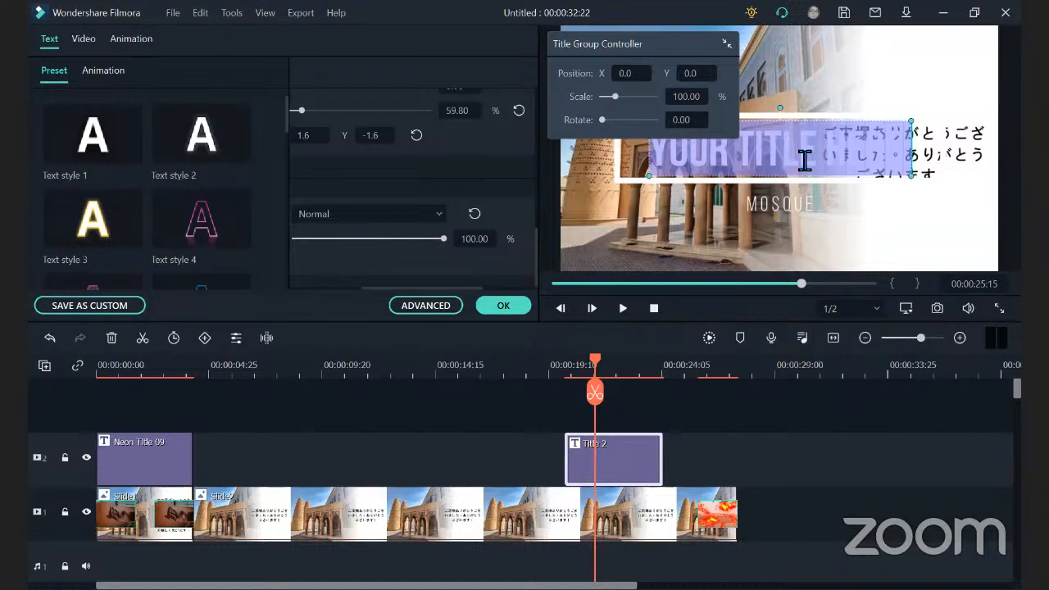
text(NORYN)
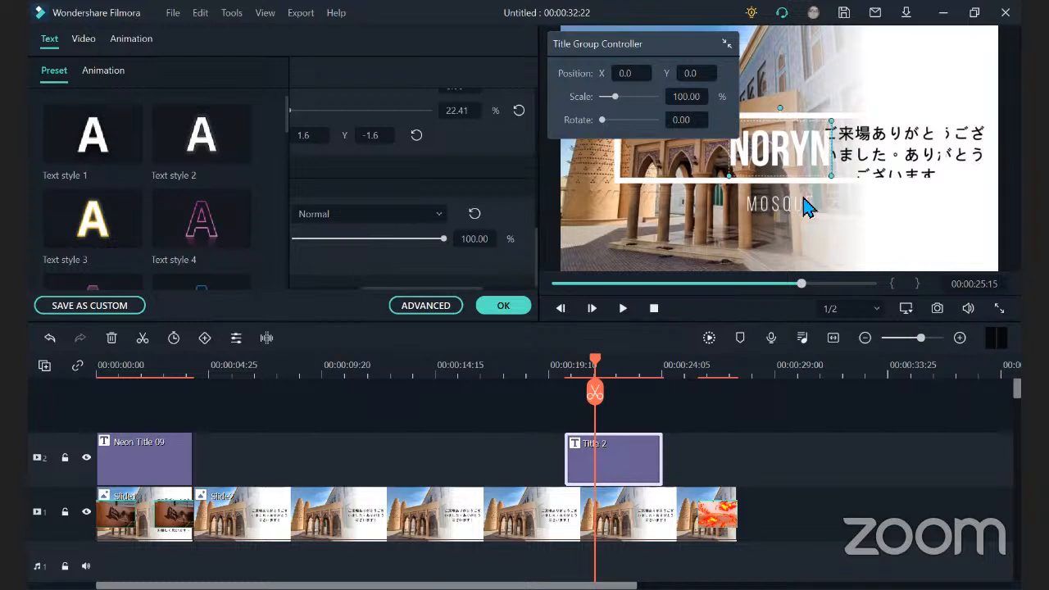
click(496, 306)
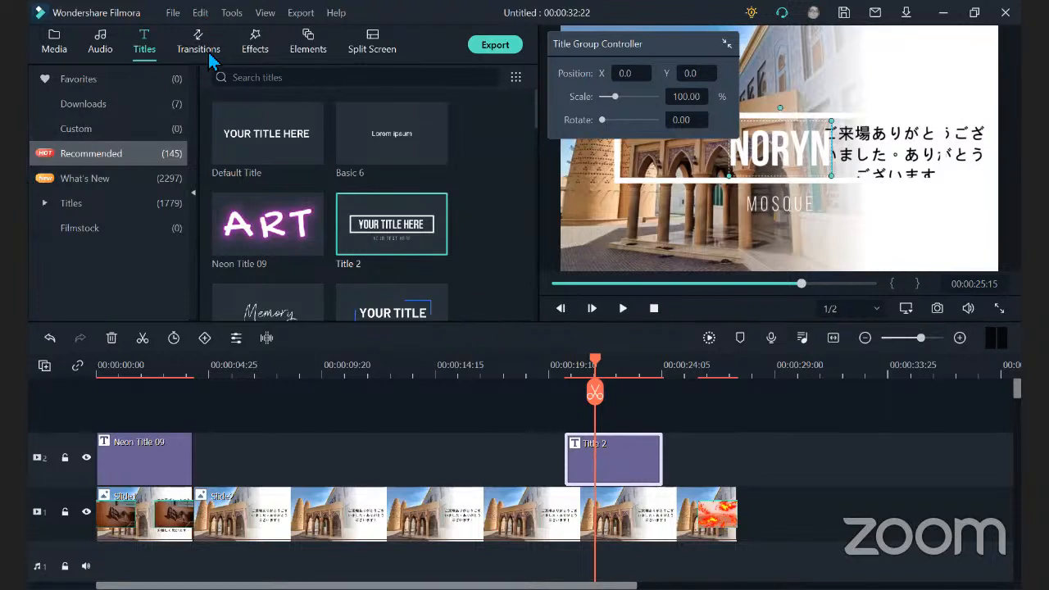
Add the recommended Mosaic effect above Slide2 at 00:00:08:01 and preview its frame at 00:00:08:20.
click(254, 49)
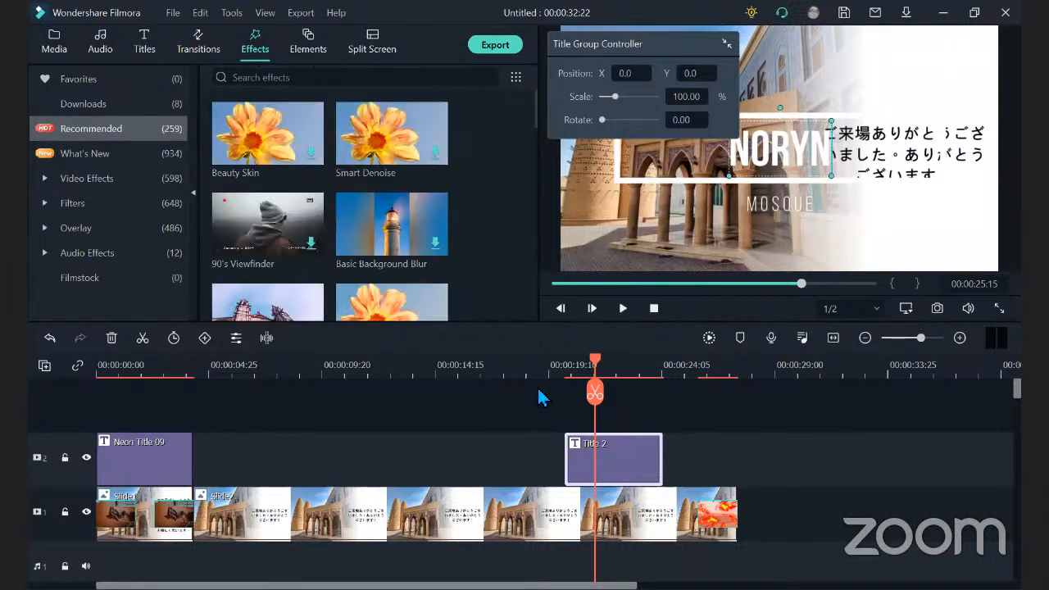
drag(590, 370, 254, 410)
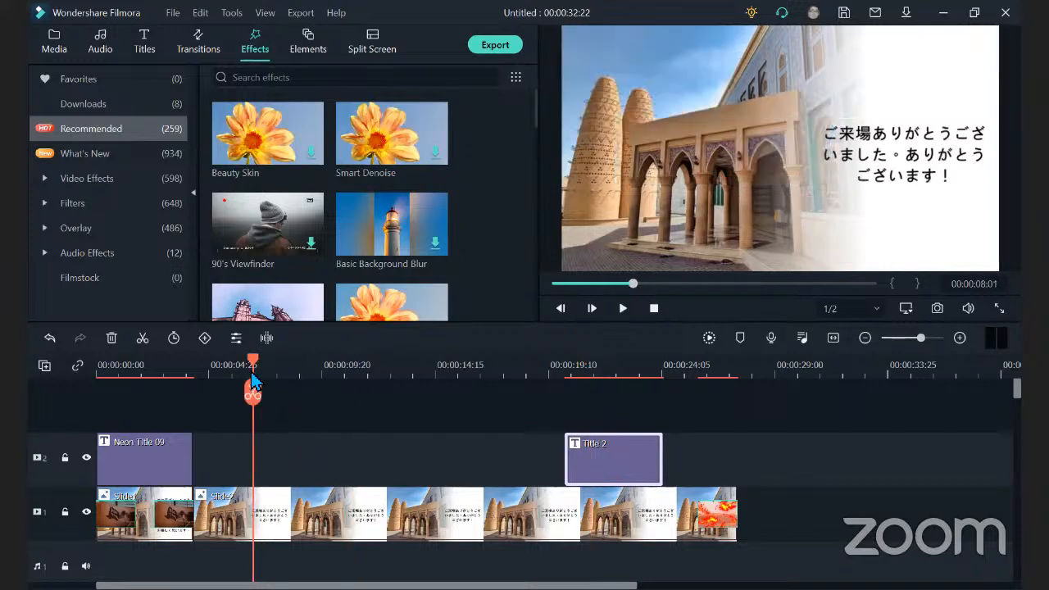
drag(535, 115, 535, 141)
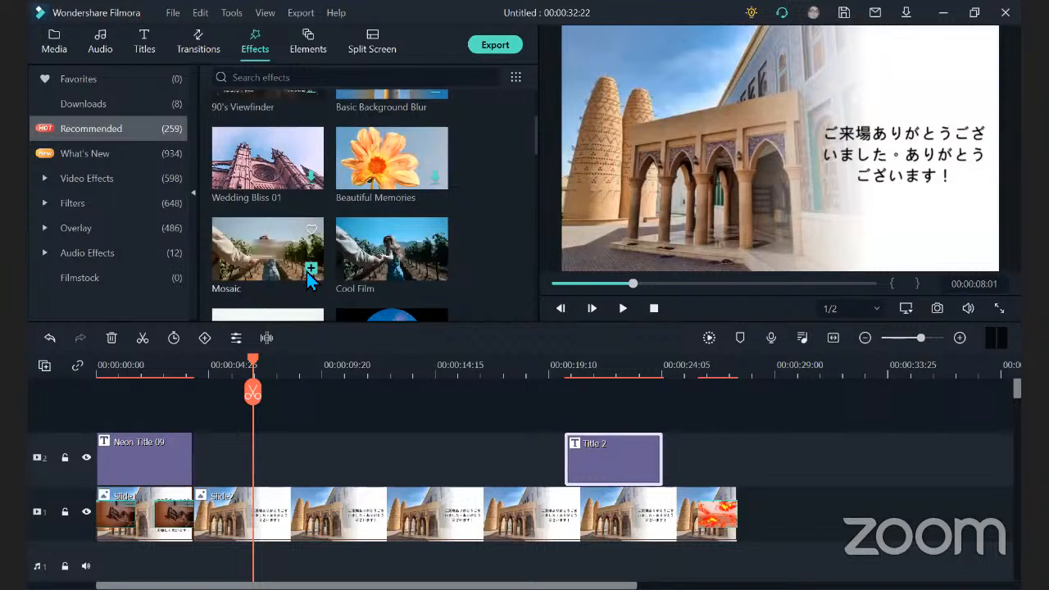
click(311, 269)
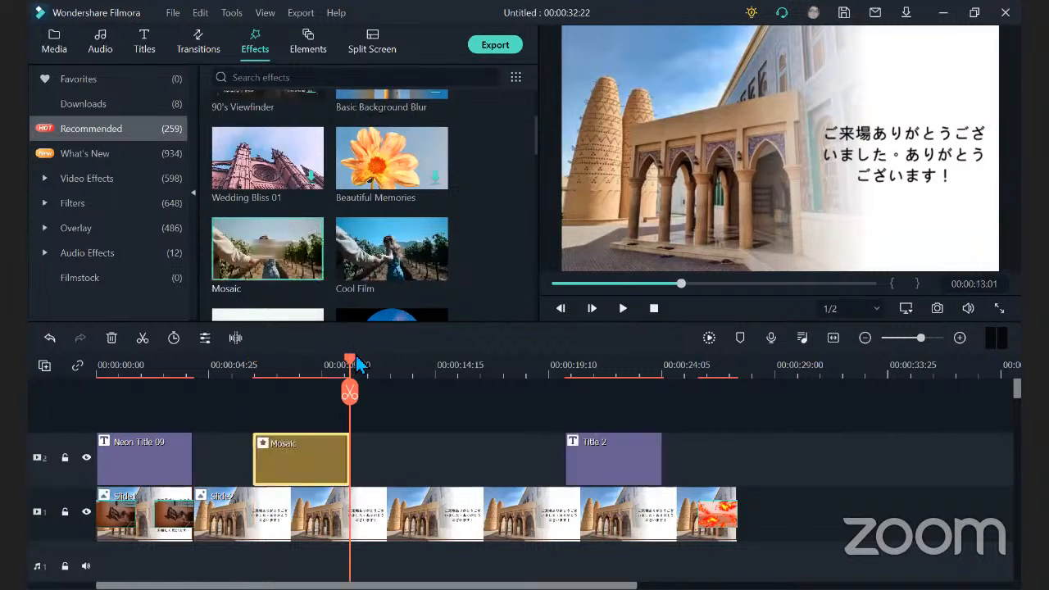
drag(351, 369, 270, 377)
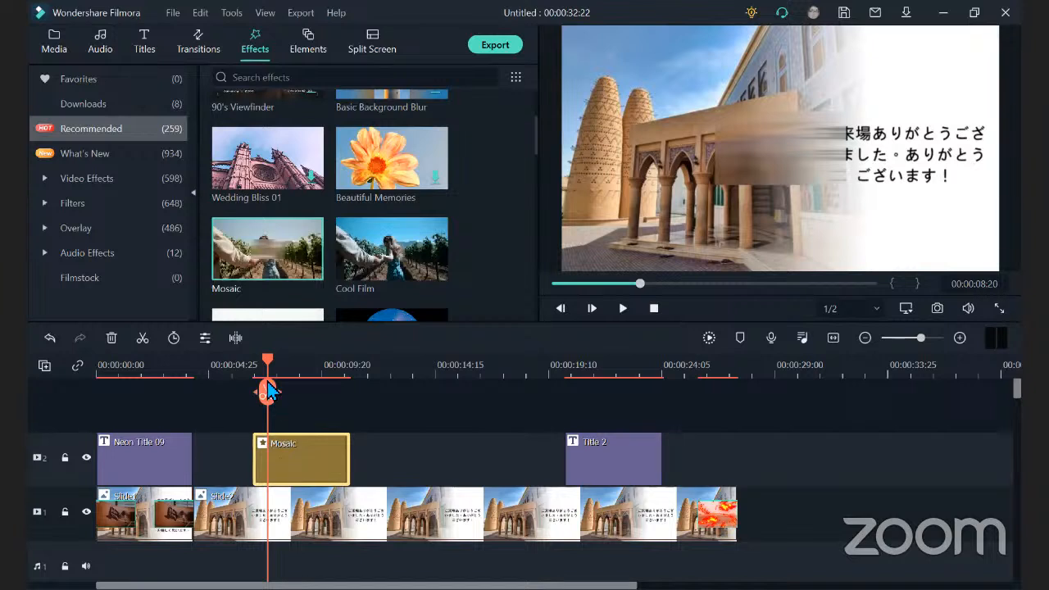
Download the Aqua 2 effect, add it above Slide2 at 00:00:14:11 and play the timeline from 00:00:14:20 to preview it.
drag(353, 366, 379, 370)
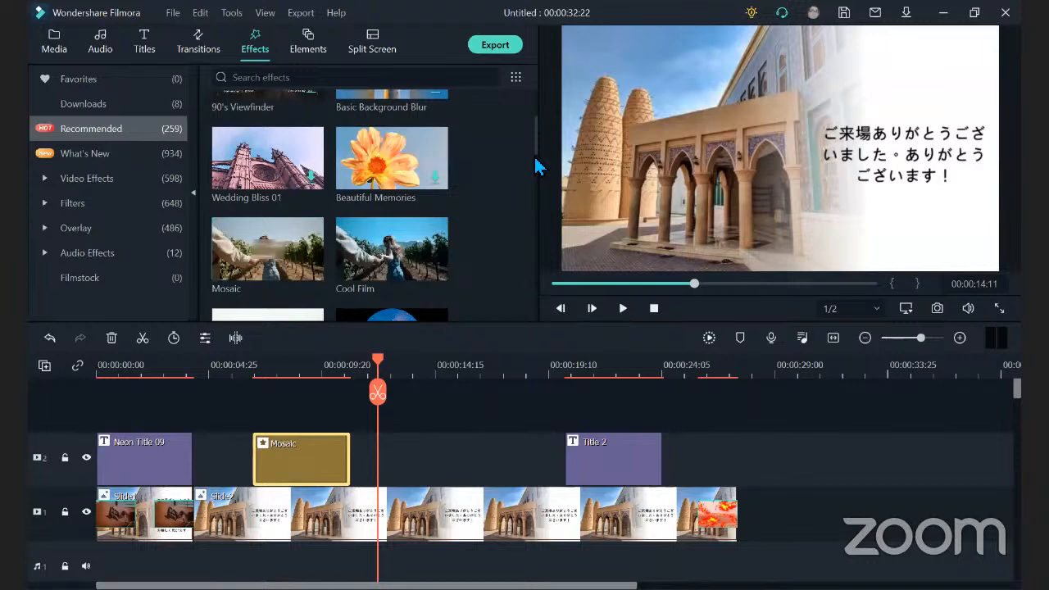
scroll(536, 148, down, 4)
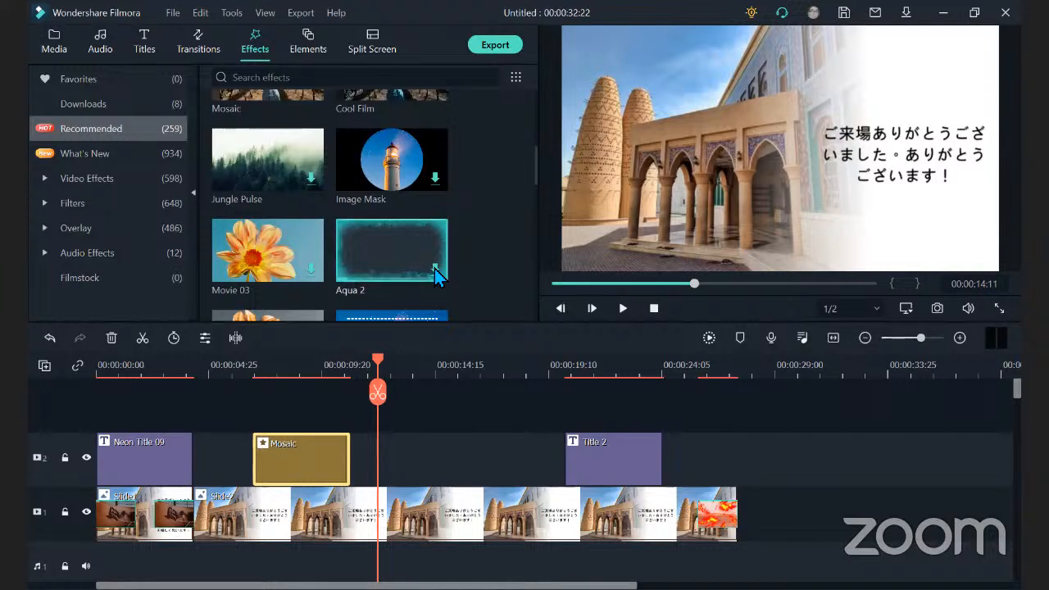
click(405, 258)
click(399, 265)
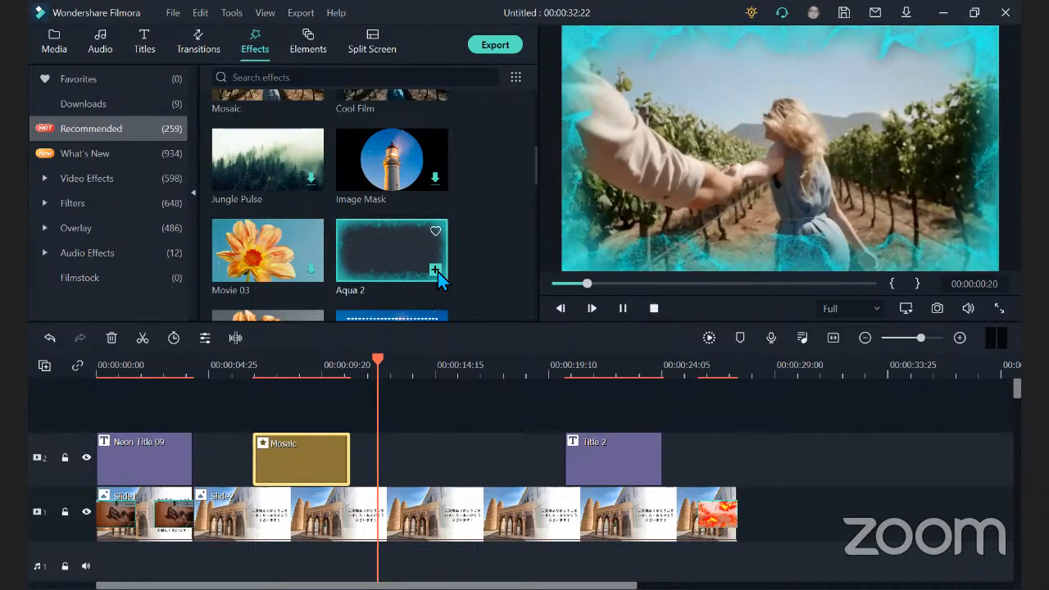
click(438, 272)
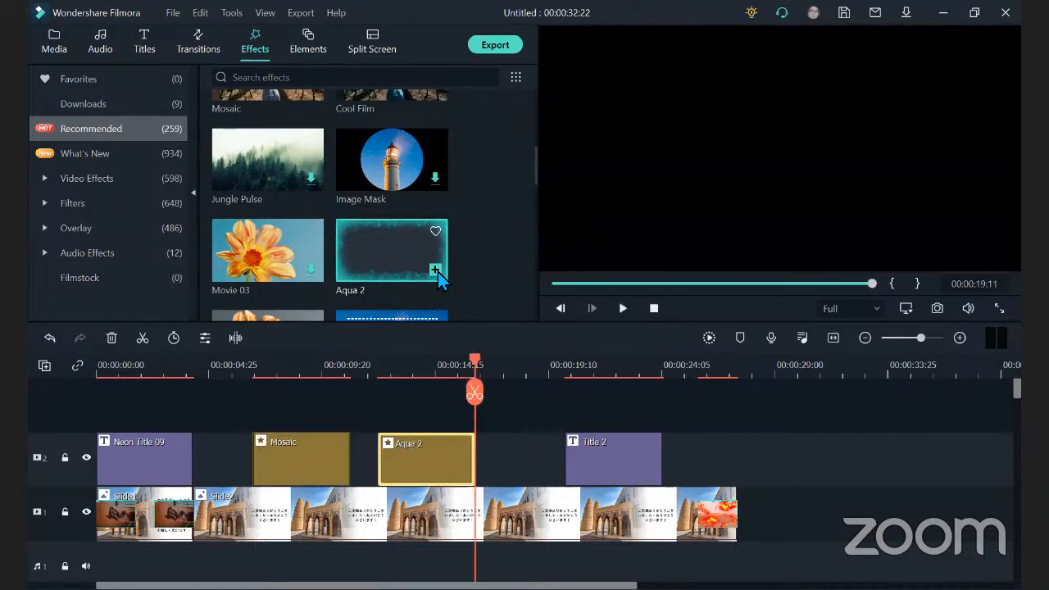
drag(482, 367, 378, 379)
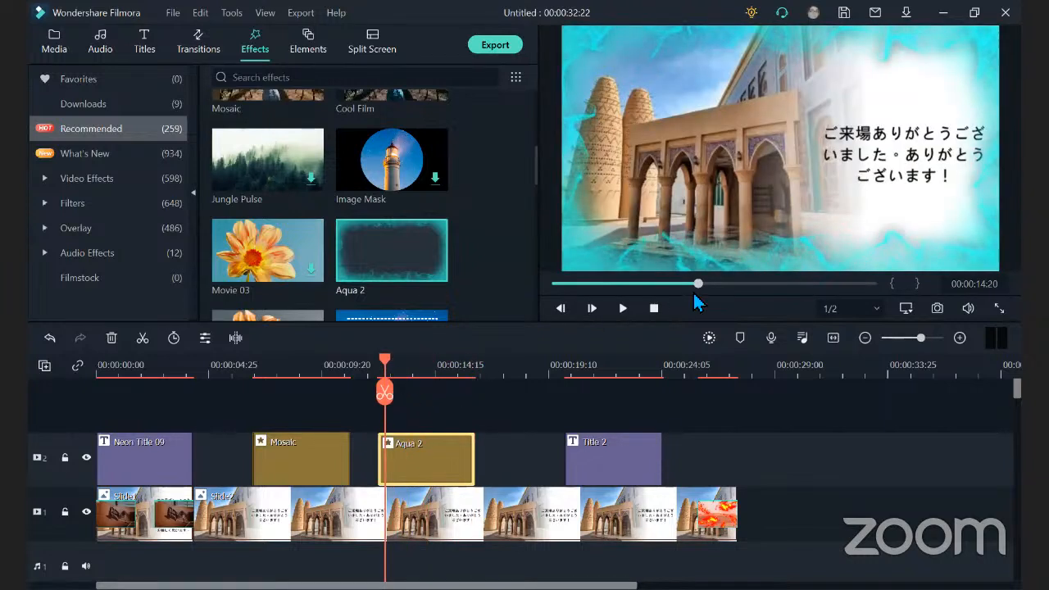
click(628, 305)
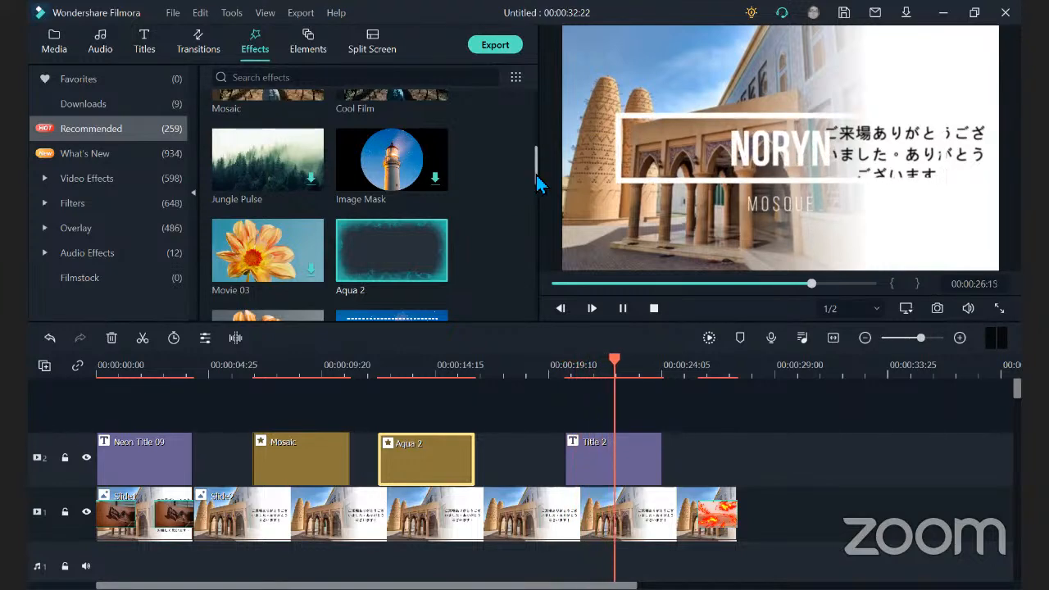
Browse through the recommended effects collection.
scroll(536, 179, down, 3)
drag(532, 197, 525, 263)
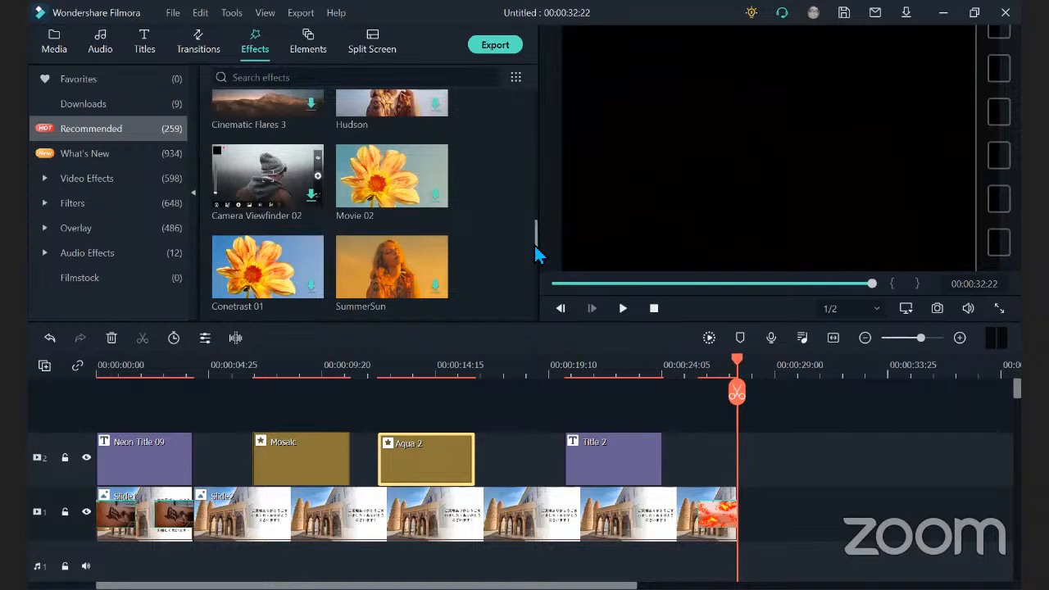
drag(537, 241, 531, 315)
drag(536, 274, 536, 110)
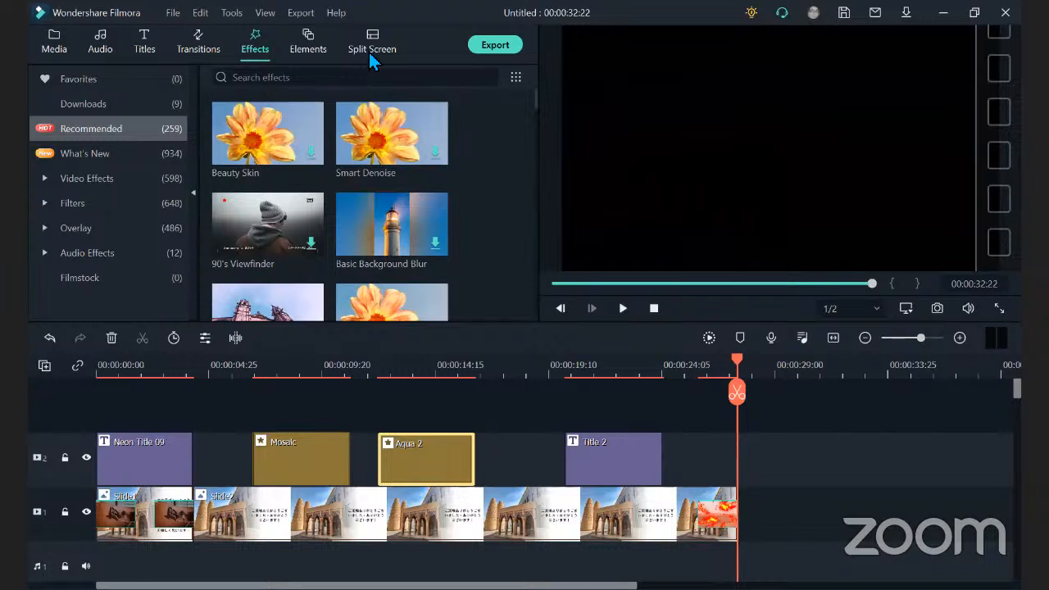
Download the recommended Lightbulb element and add it above Slide2 at 00:00:20:21.
click(309, 49)
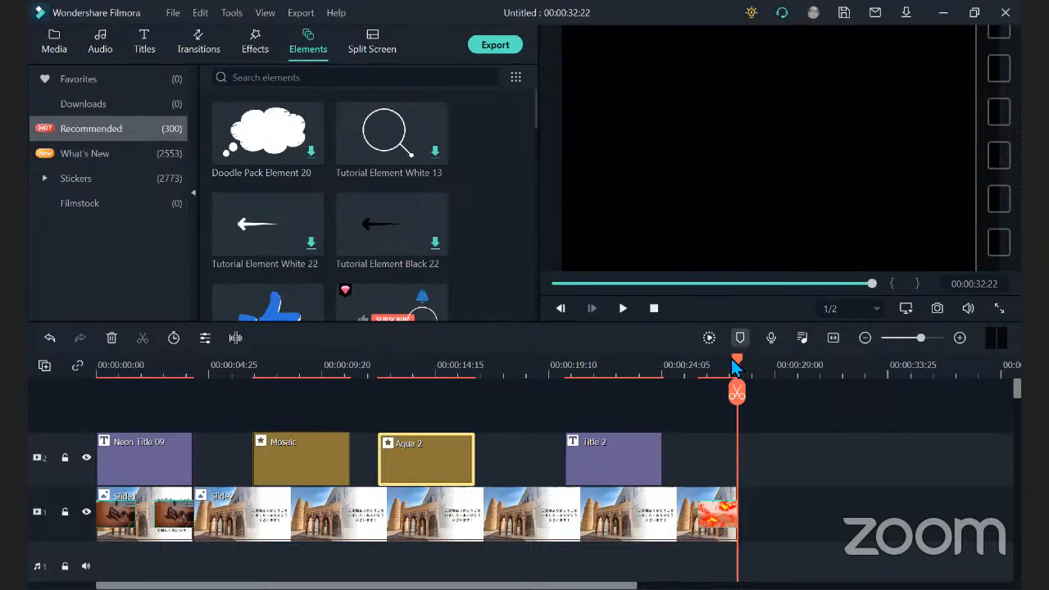
drag(738, 366, 673, 367)
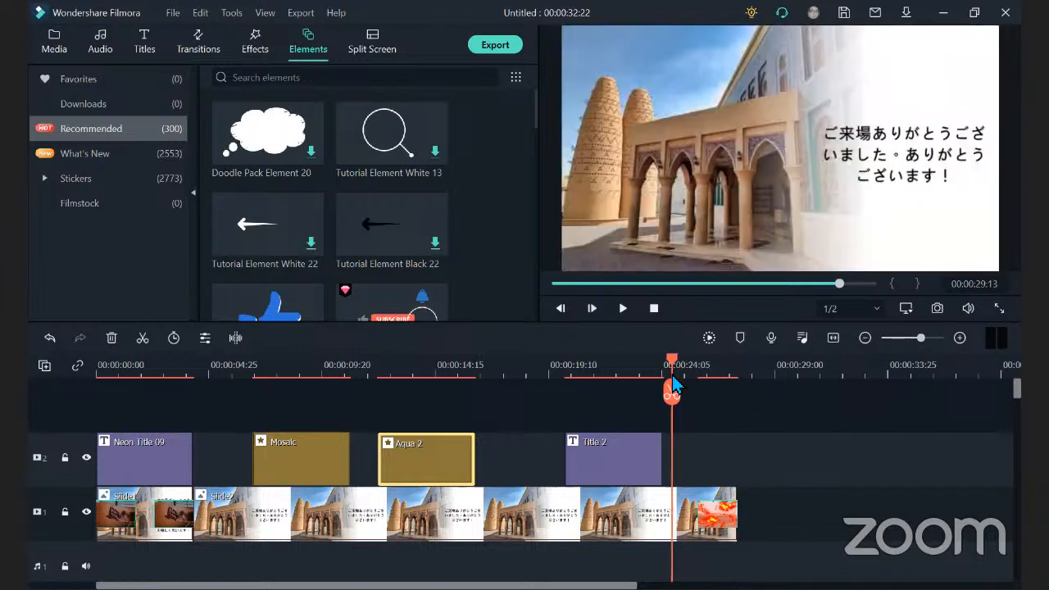
click(503, 393)
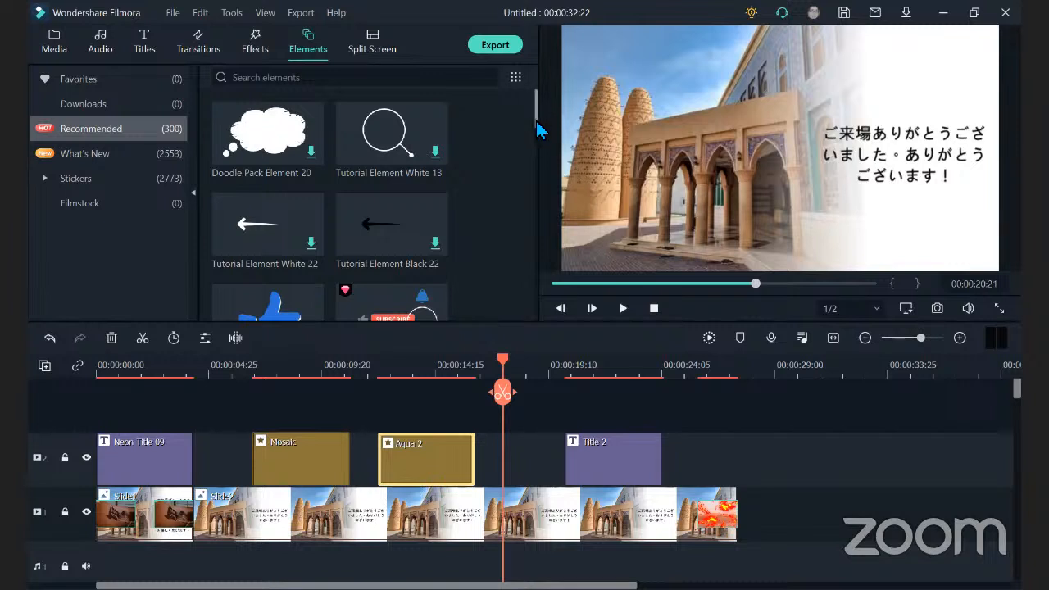
drag(538, 130, 537, 172)
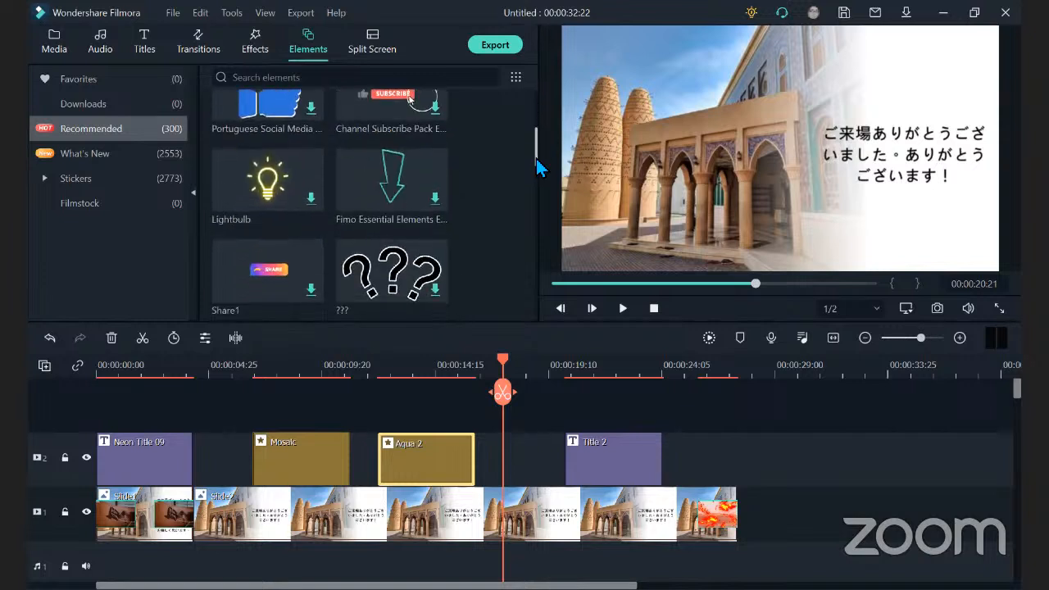
click(312, 197)
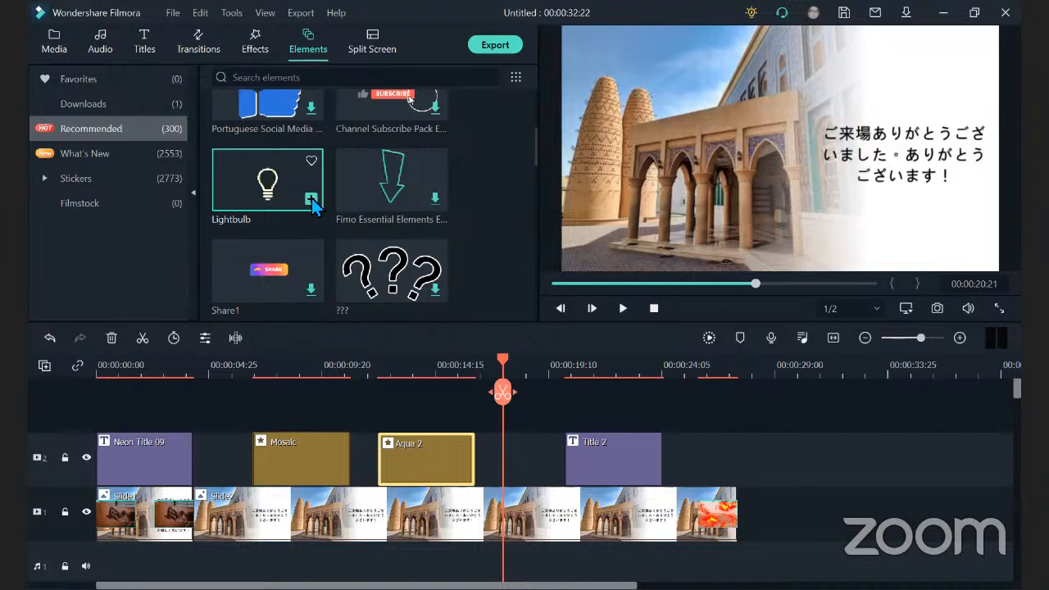
click(311, 200)
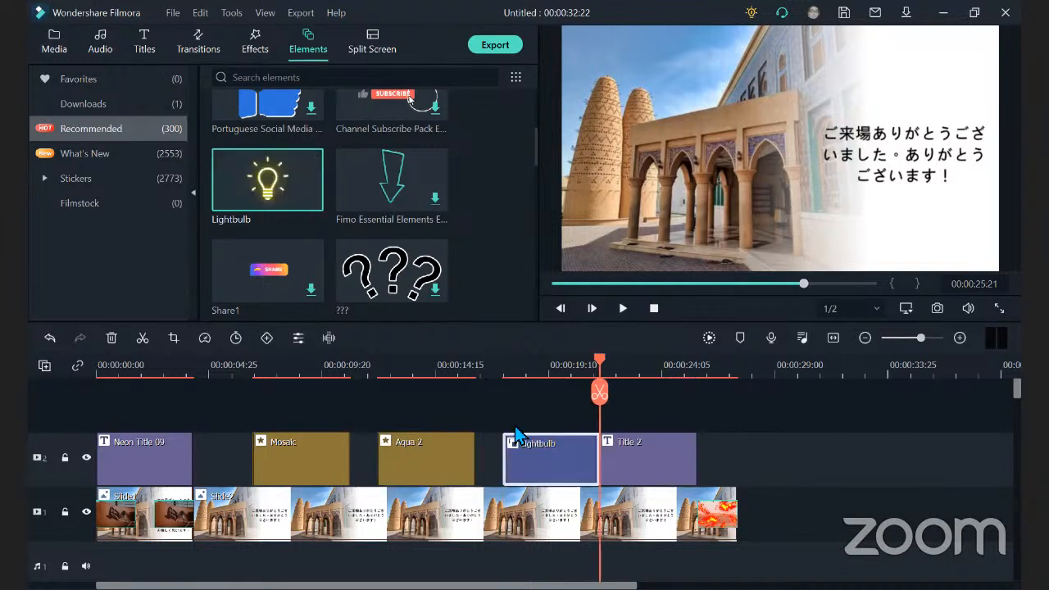
Play the timeline from 00:00:21:08 to preview the Lightbulb element over Slide2.
click(753, 475)
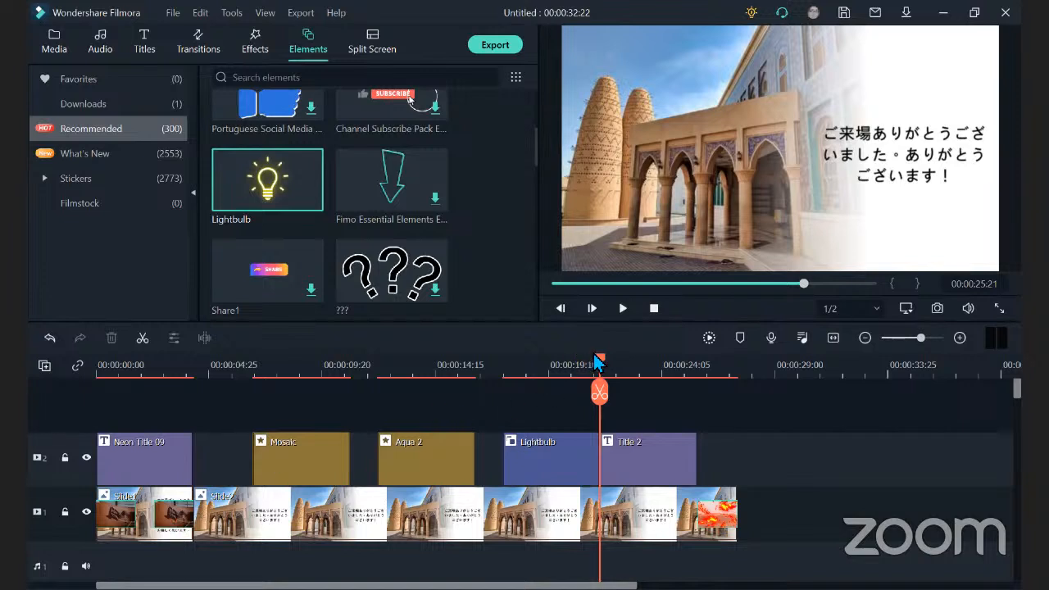
drag(601, 366, 513, 374)
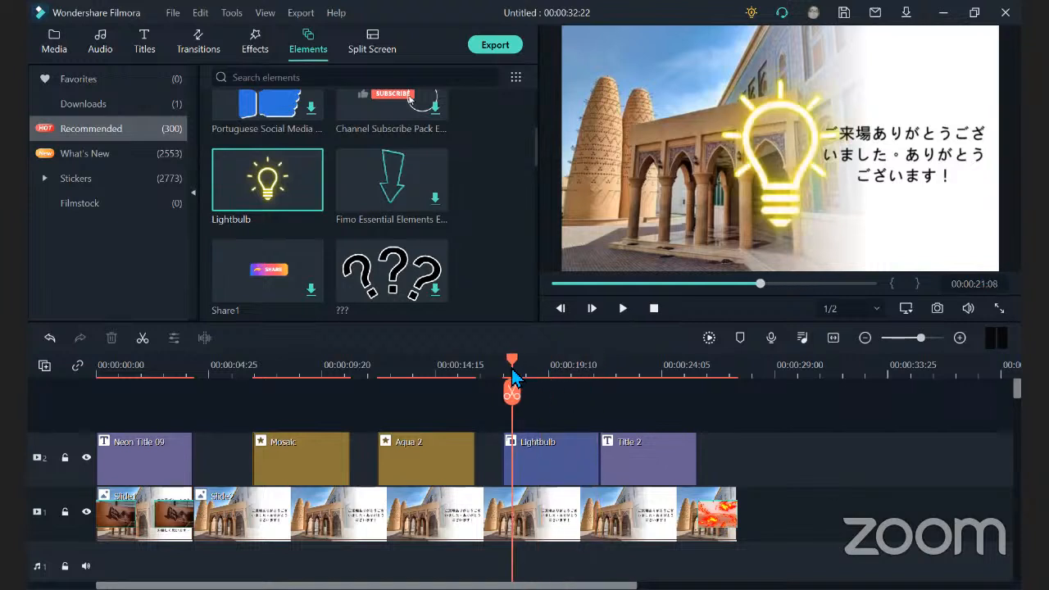
click(623, 309)
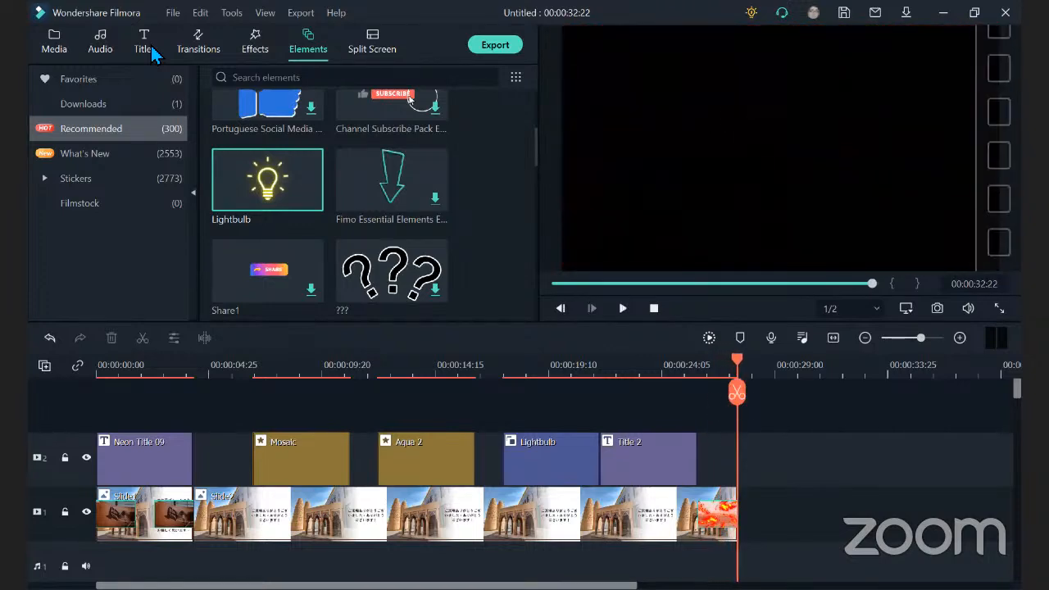
Examine the Lightbulb clip's video, color and preset animation settings, and close its editor.
mouse_move(238, 209)
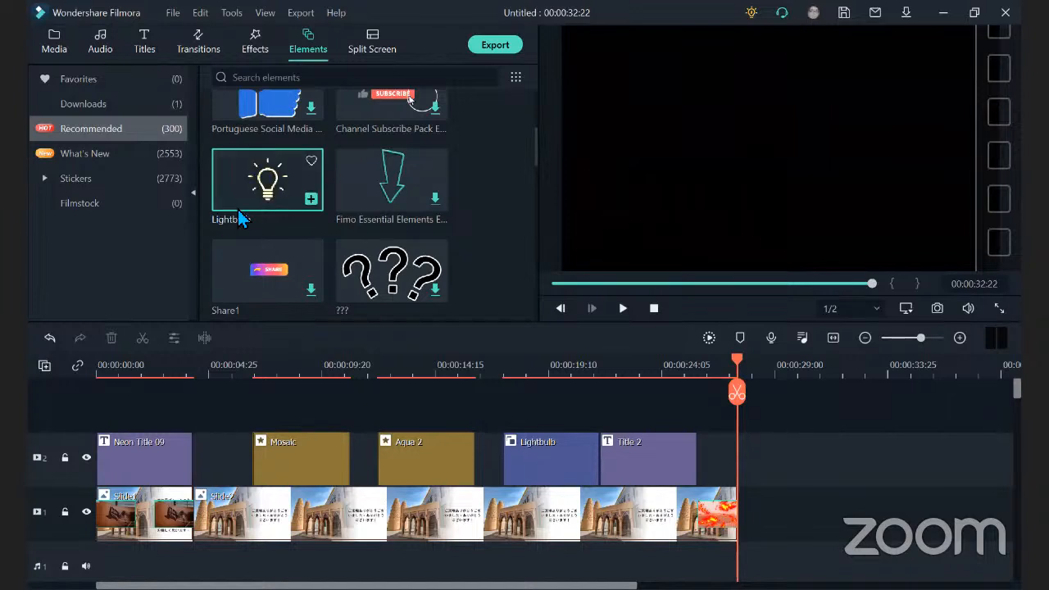
double_click(538, 481)
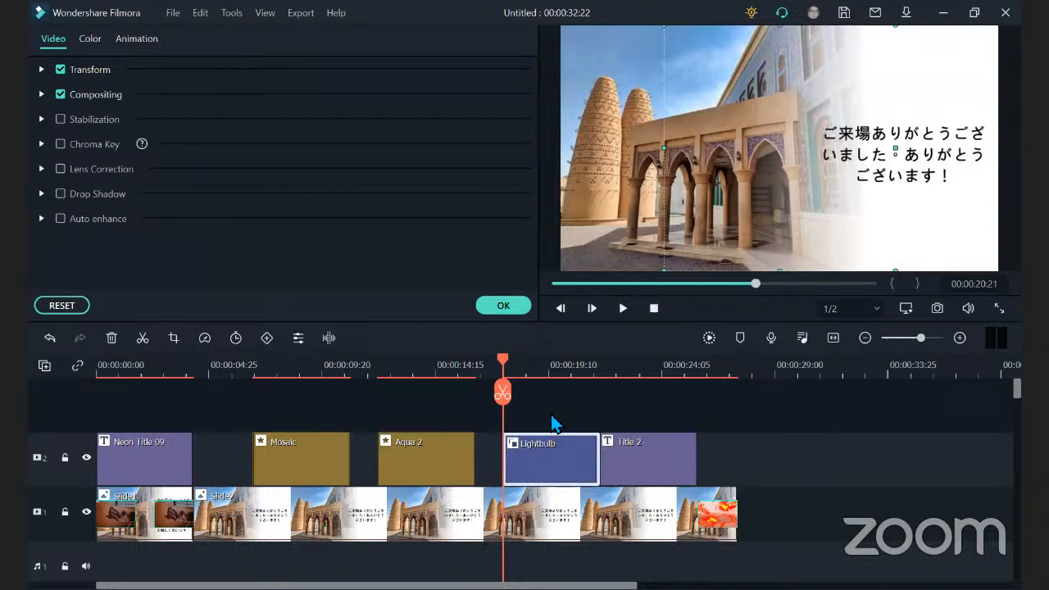
click(92, 41)
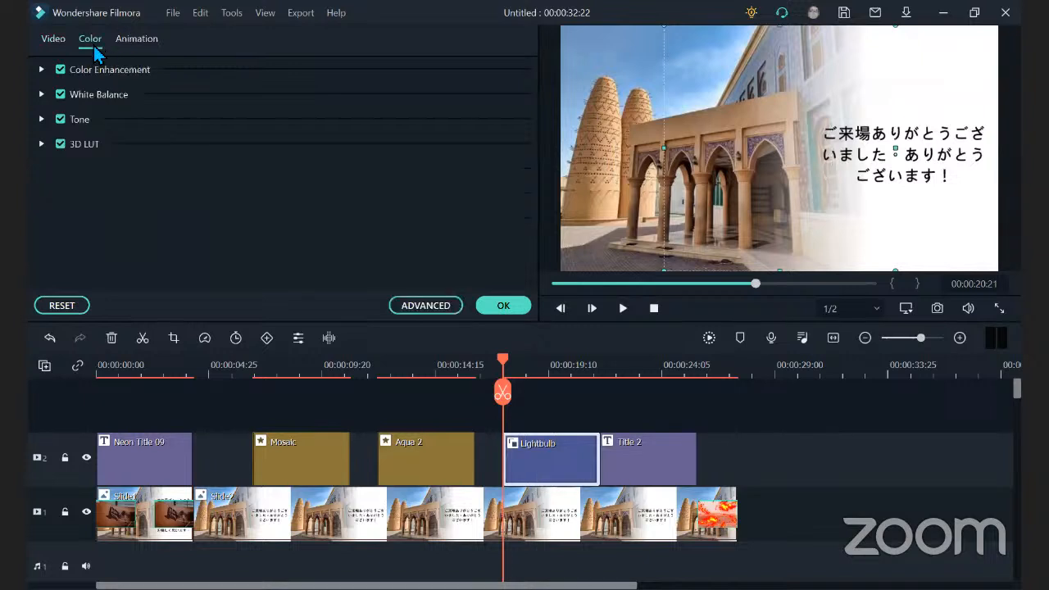
click(138, 41)
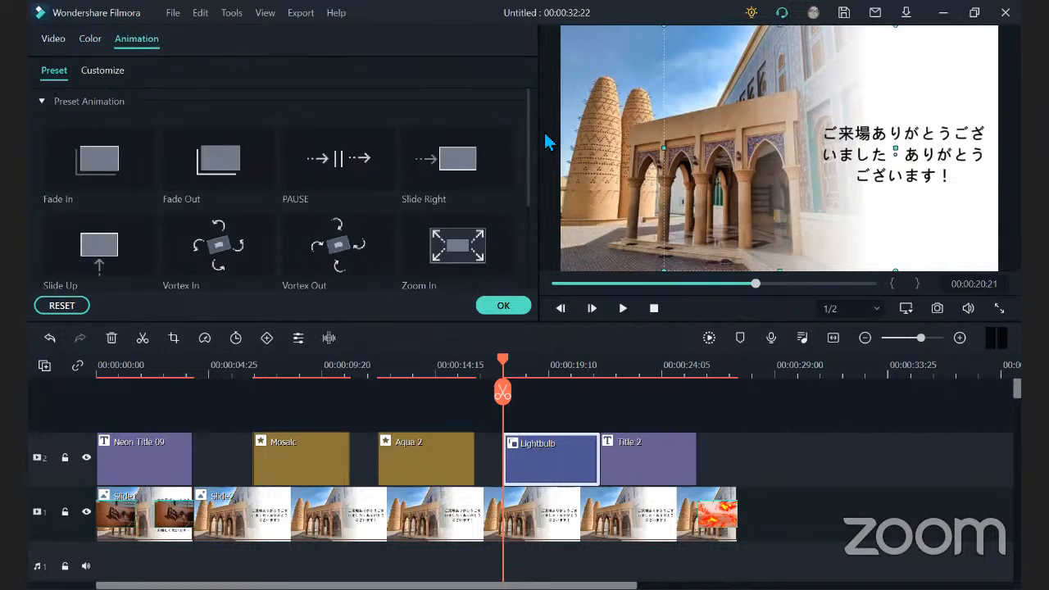
drag(530, 145, 528, 240)
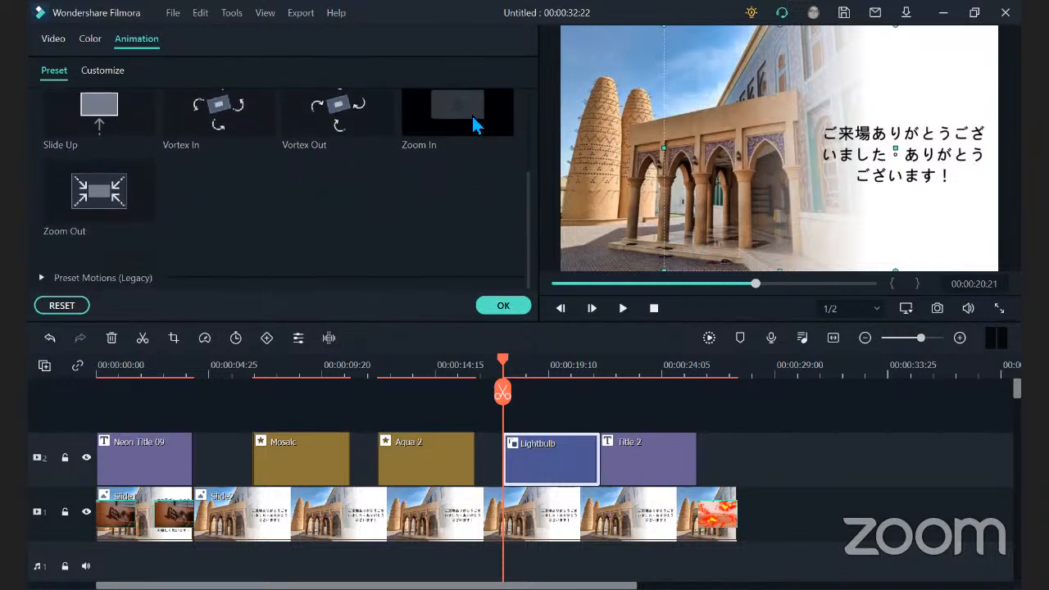
click(515, 309)
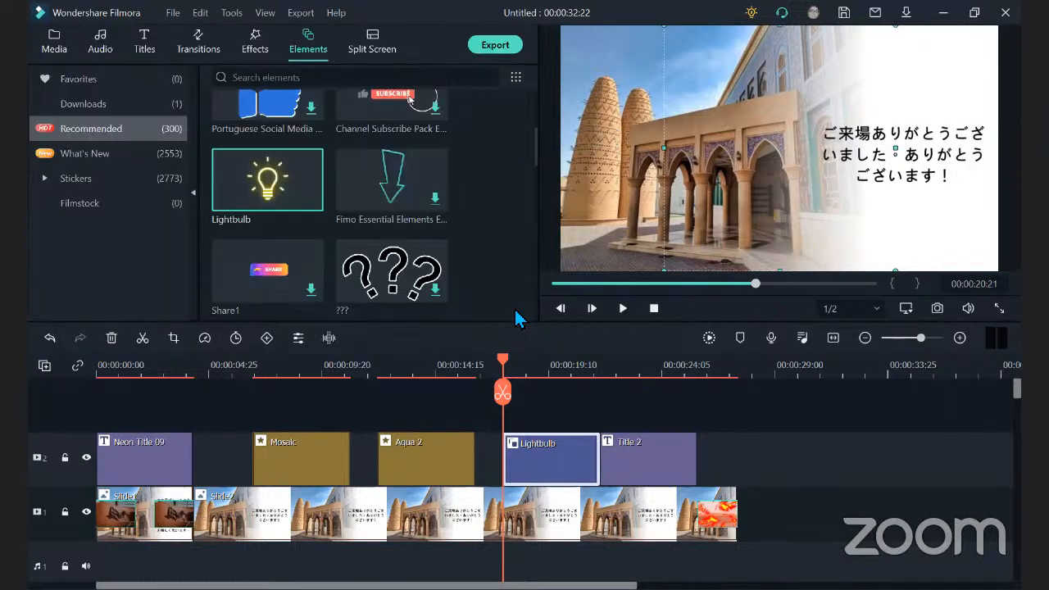
Add the downloaded Split Screen 1 layout above Slide2 at 00:00:20:21, ahead of the Lightbulb clip.
click(376, 49)
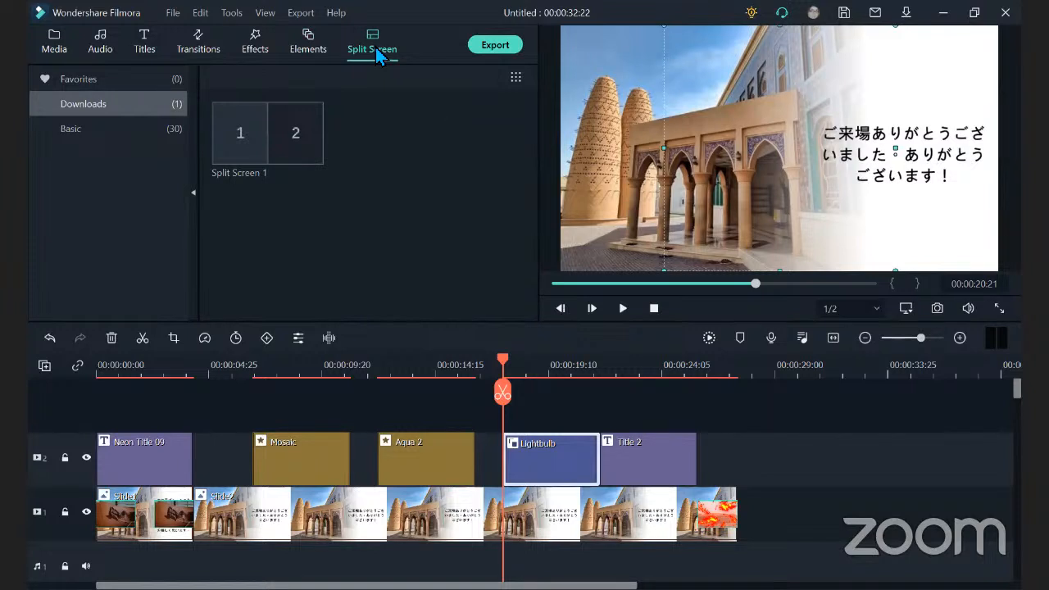
mouse_move(254, 123)
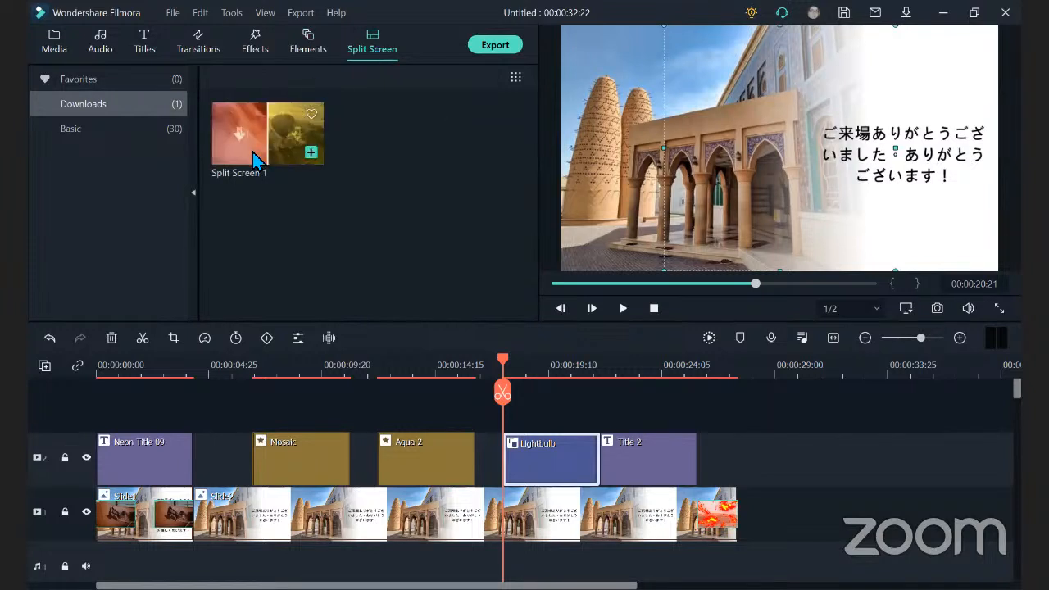
click(312, 153)
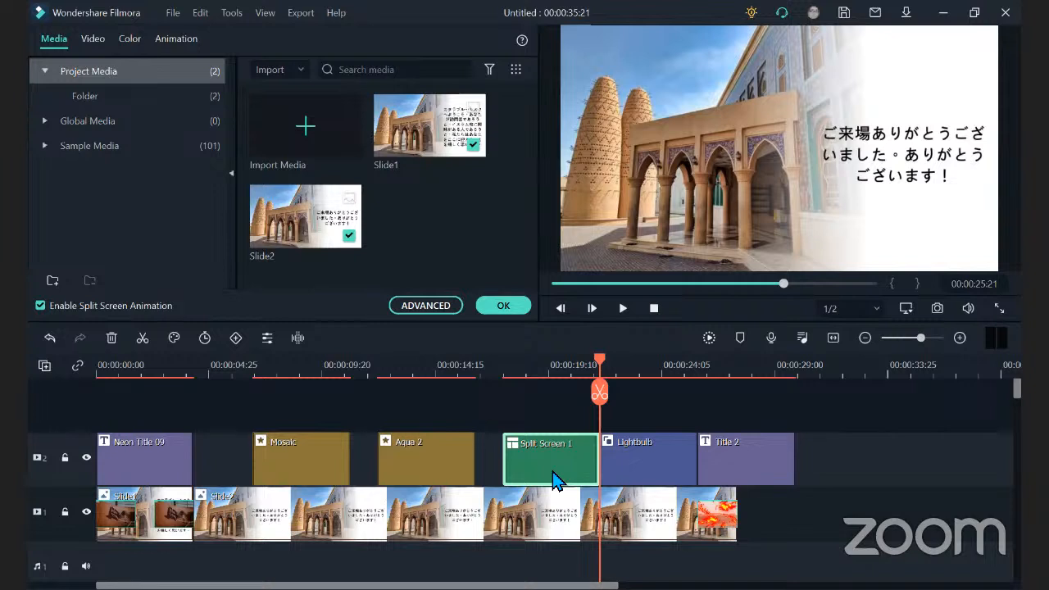
Place Slide2 in area 1 and Slide1 in area 2 of Split Screen 1, and play the timeline from 00:00:21:18 to preview it.
double_click(560, 519)
drag(560, 519, 580, 499)
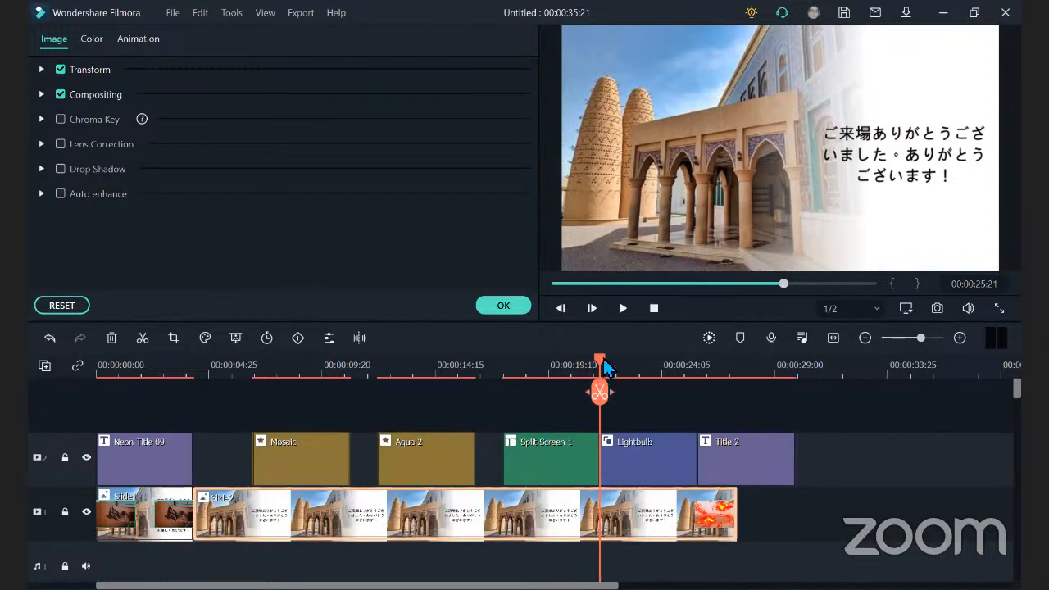
click(520, 399)
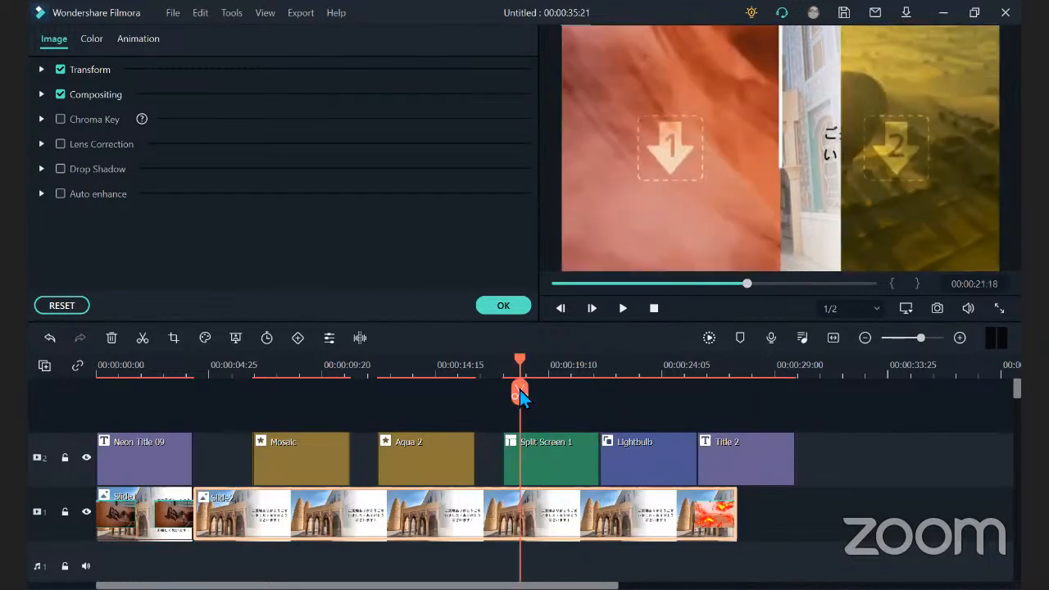
click(676, 164)
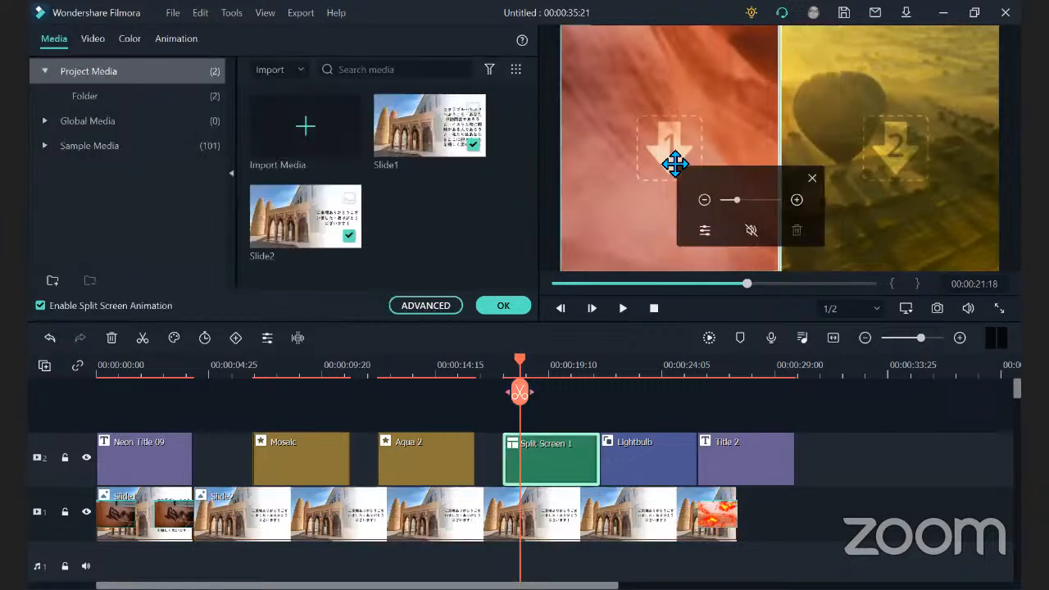
drag(332, 237, 502, 228)
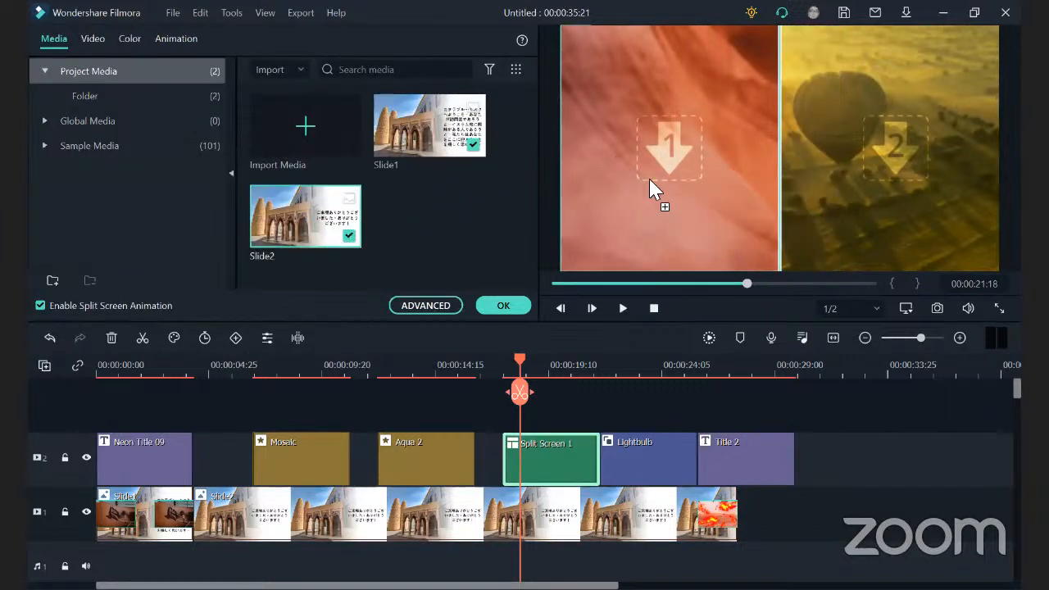
drag(649, 178, 652, 182)
click(441, 144)
drag(441, 144, 872, 123)
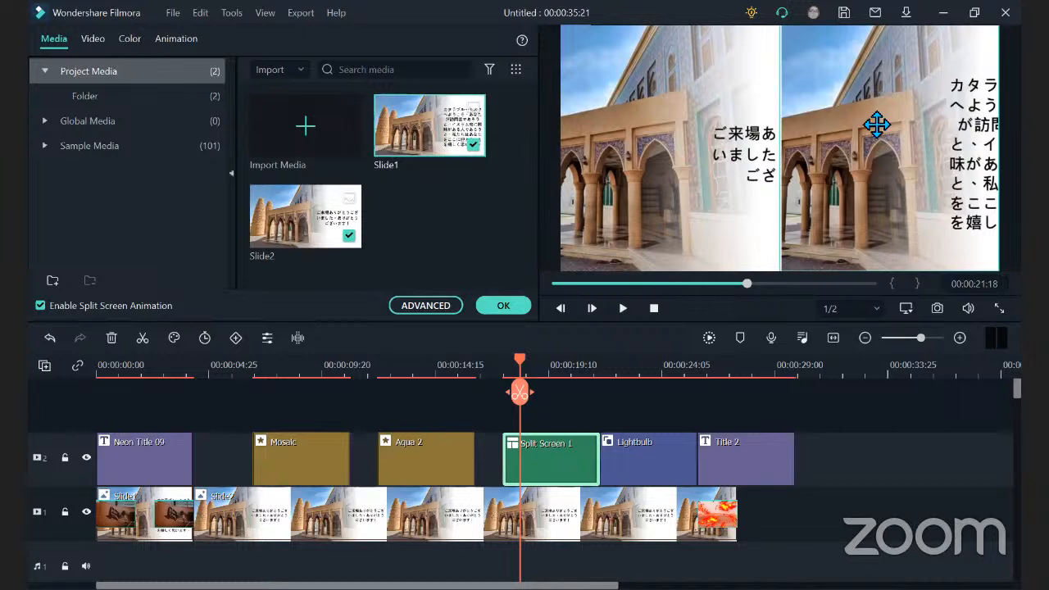
click(618, 309)
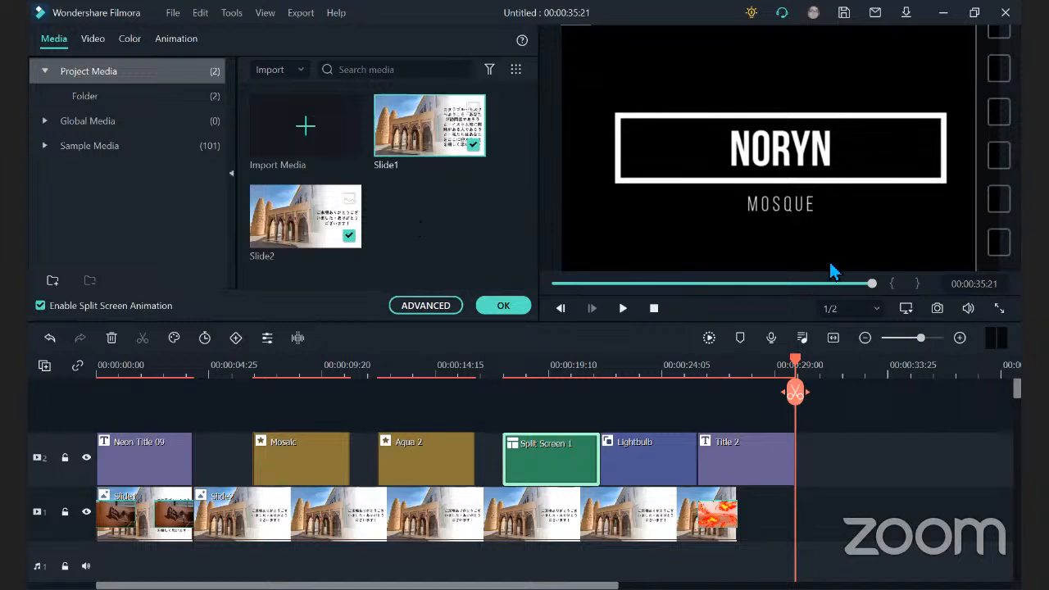
drag(874, 285, 519, 292)
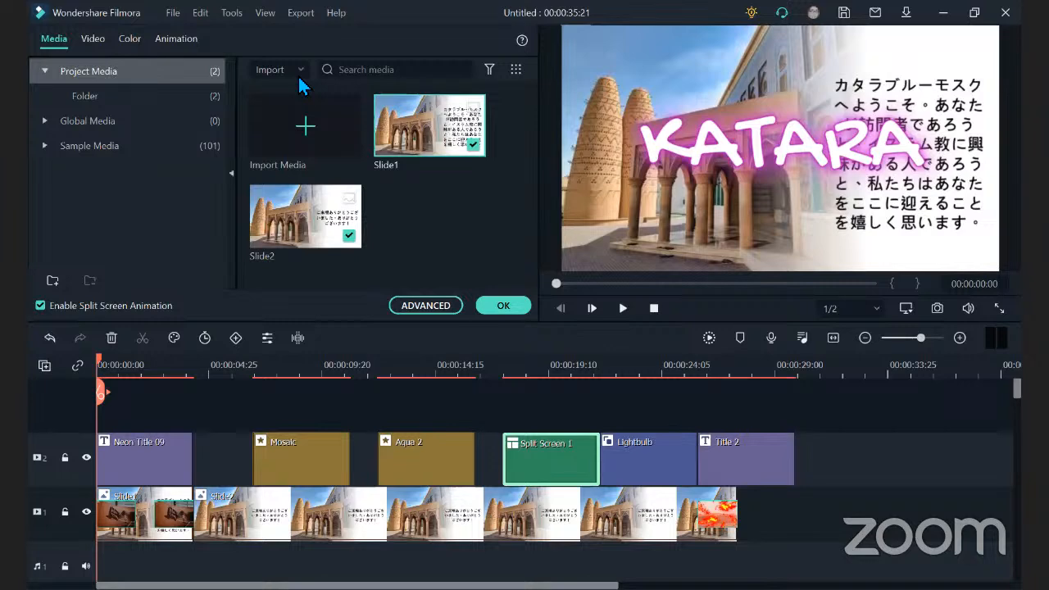
Examine the video, color, animation and media settings of Split Screen 1, and close its editor.
click(91, 48)
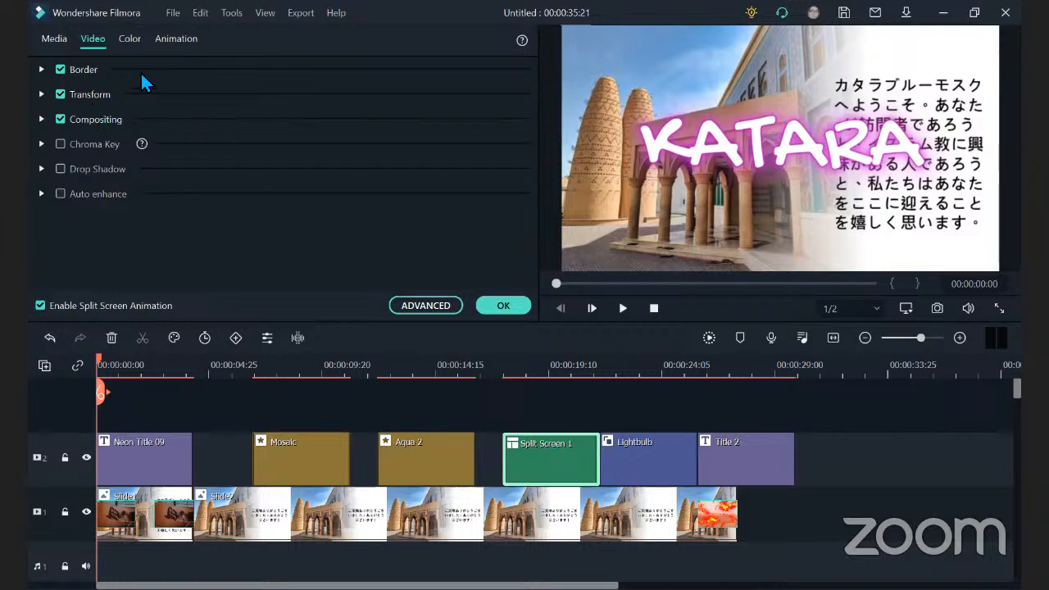
click(129, 41)
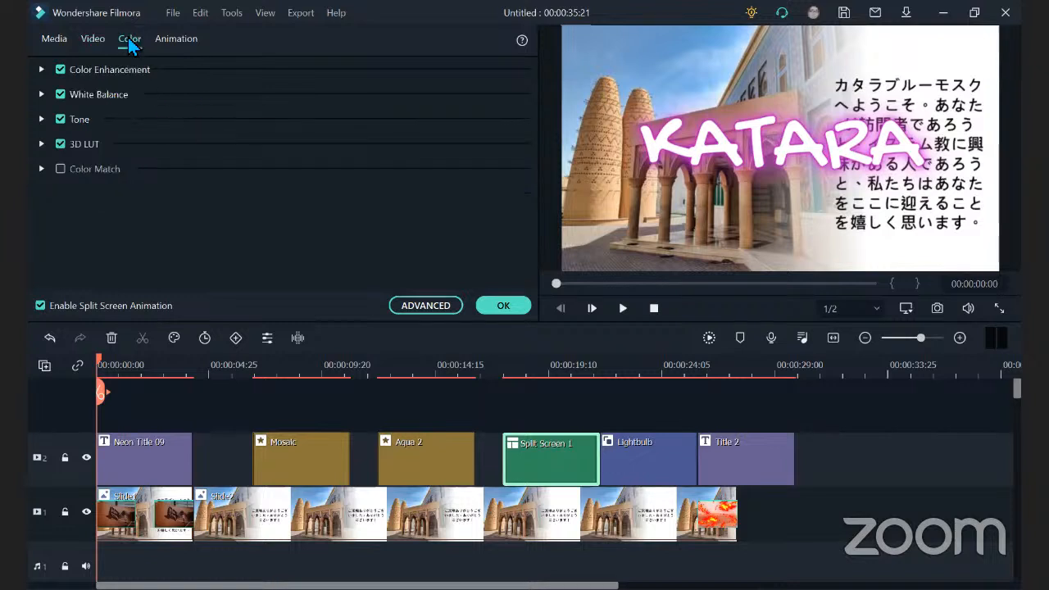
click(178, 38)
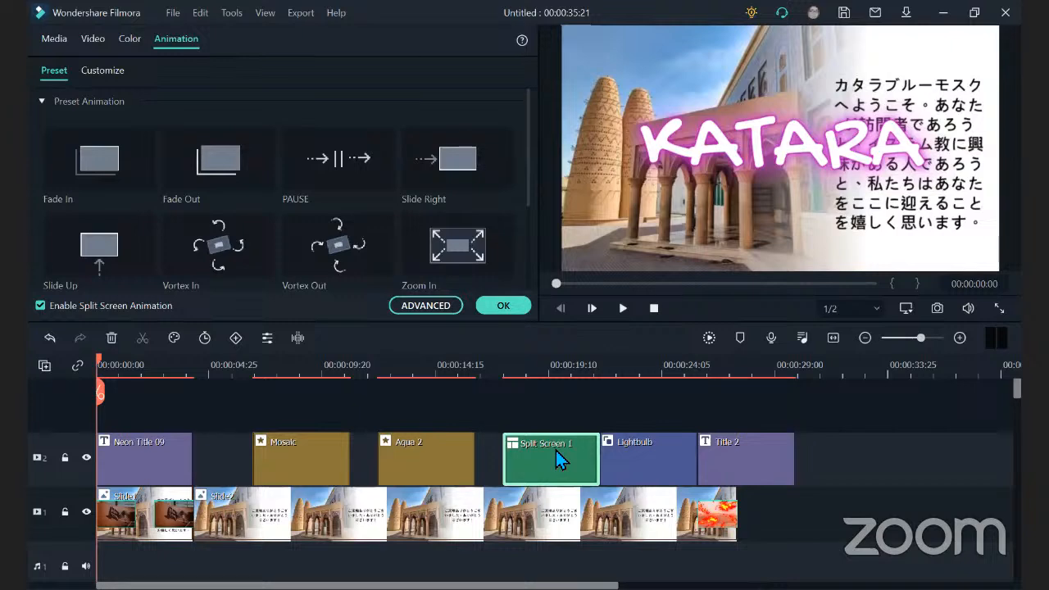
click(45, 36)
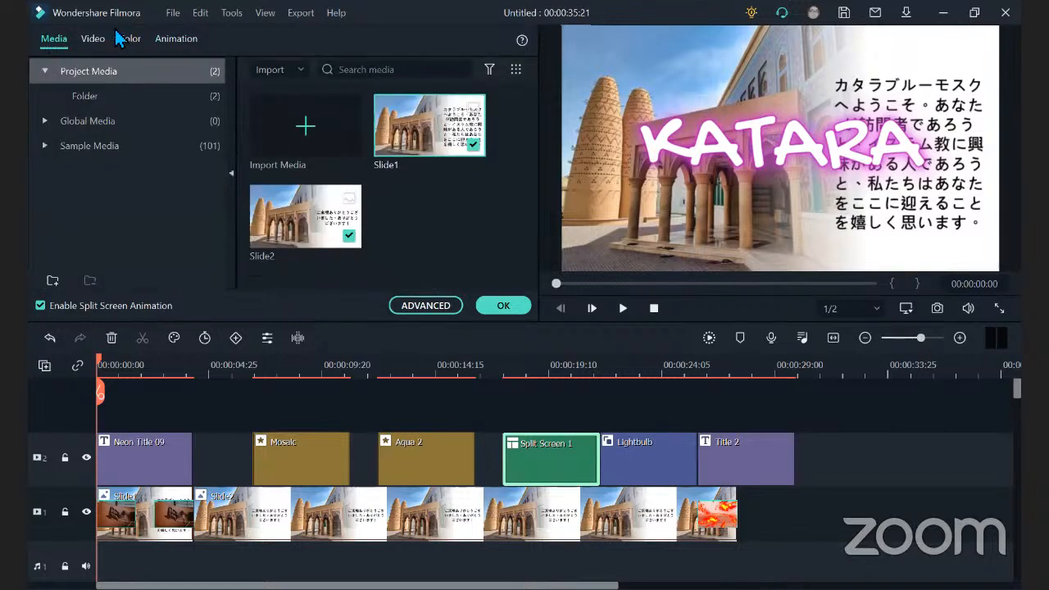
click(513, 312)
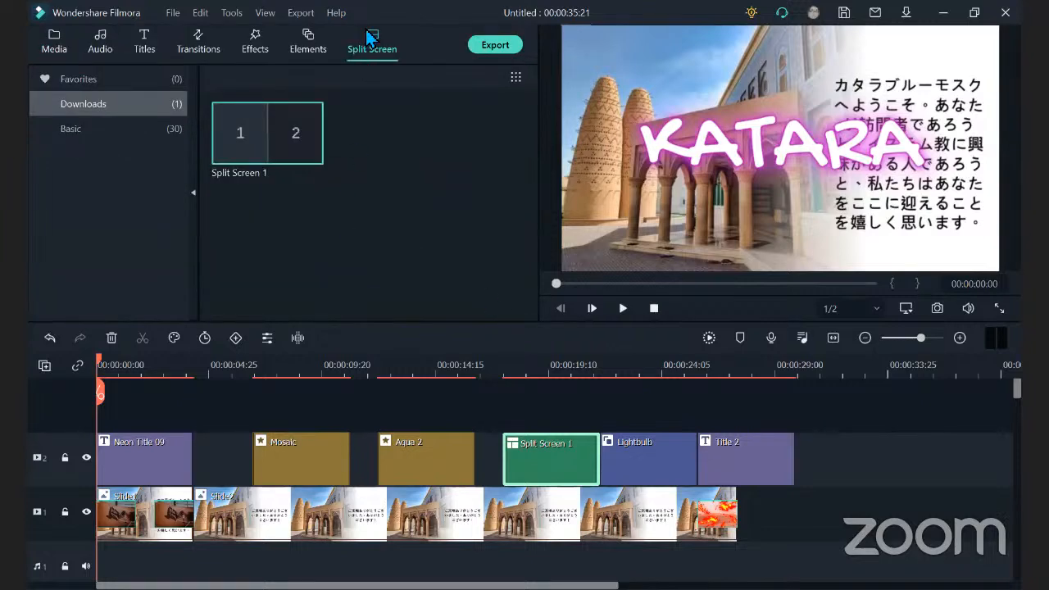
Examine the options for importing and recording media in the project's media library.
click(61, 50)
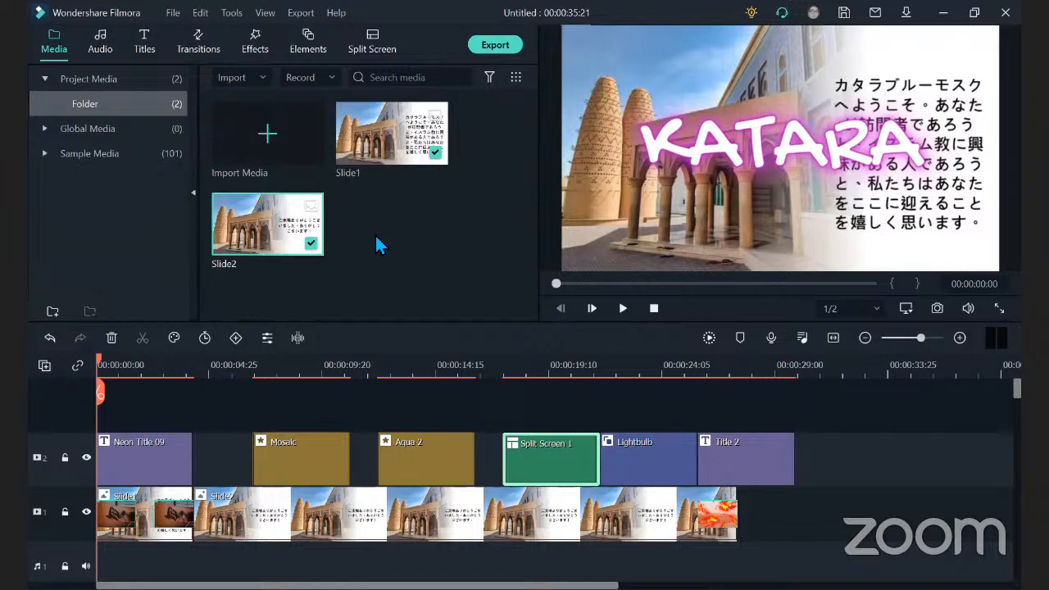
click(262, 82)
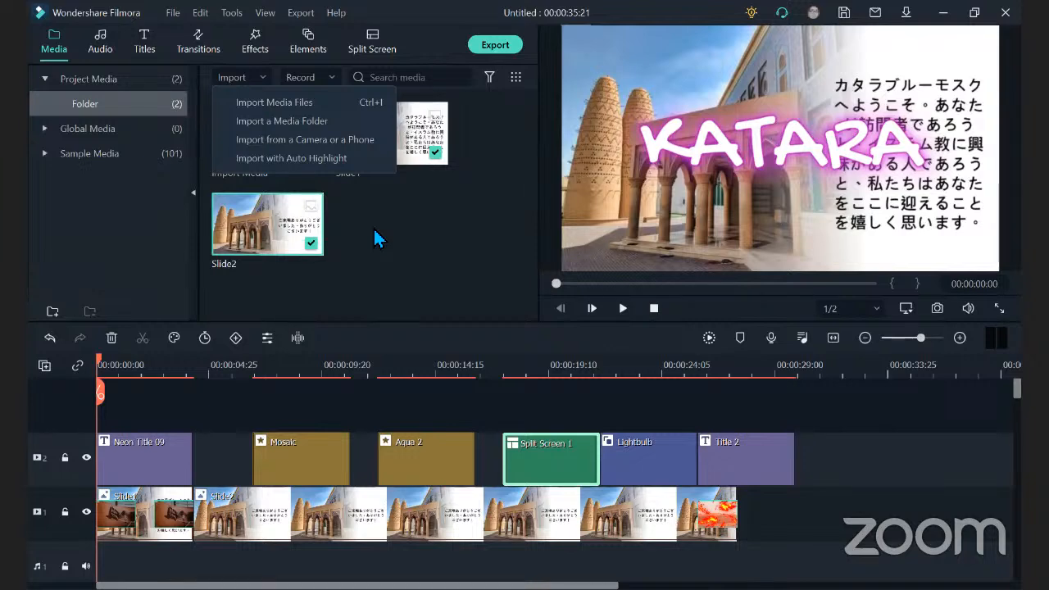
click(334, 76)
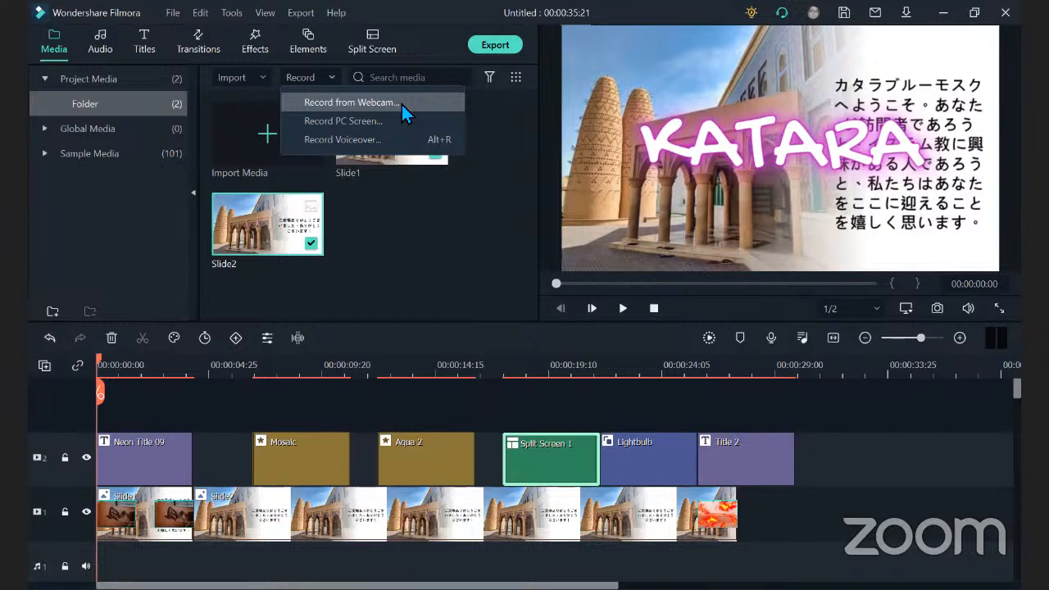
Record the PC screen and add the recording to the project's media library.
click(395, 258)
click(395, 258)
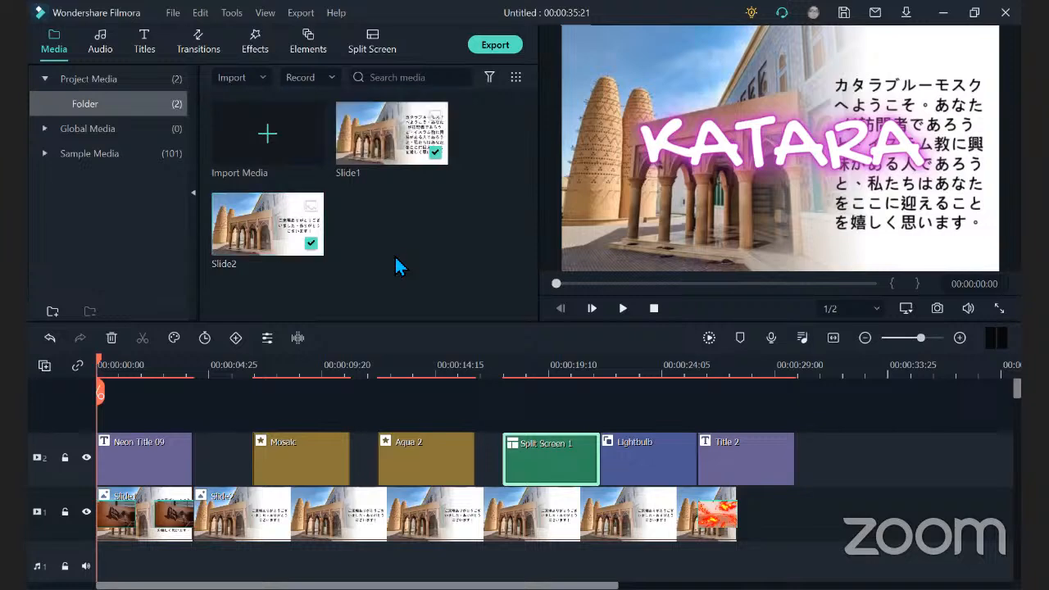
click(334, 76)
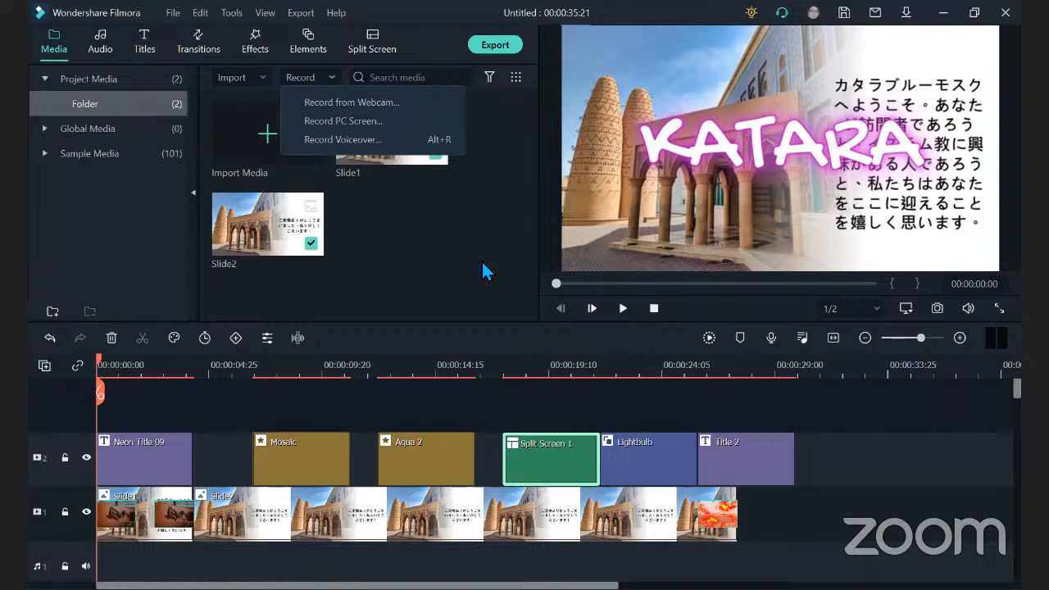
click(405, 119)
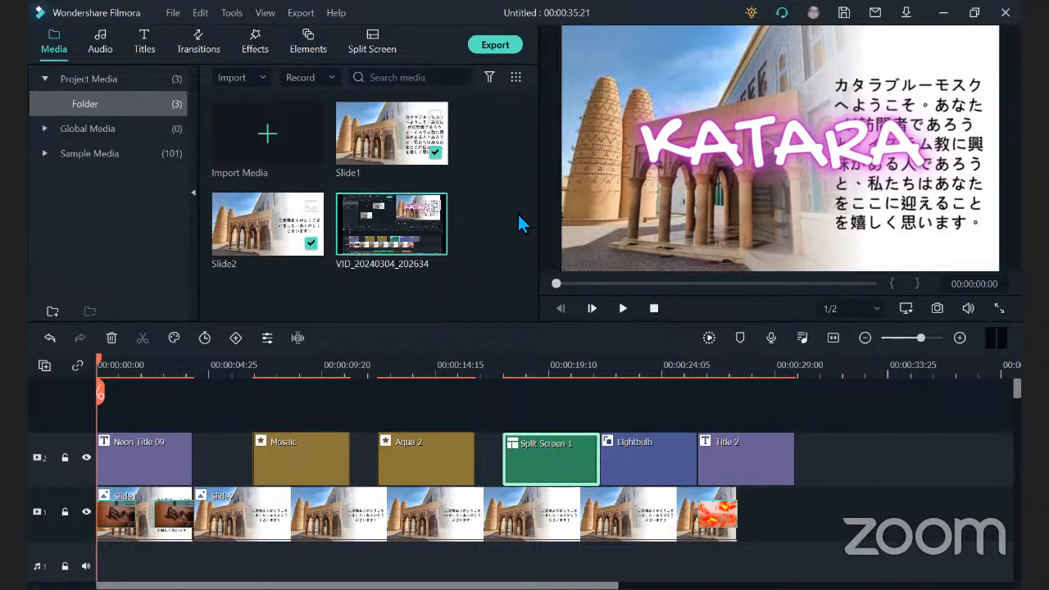
Insert the screen recording on video track 2 at the start of the timeline, keeping the project settings of 1920 x 1080 25fps.
mouse_move(436, 243)
click(433, 244)
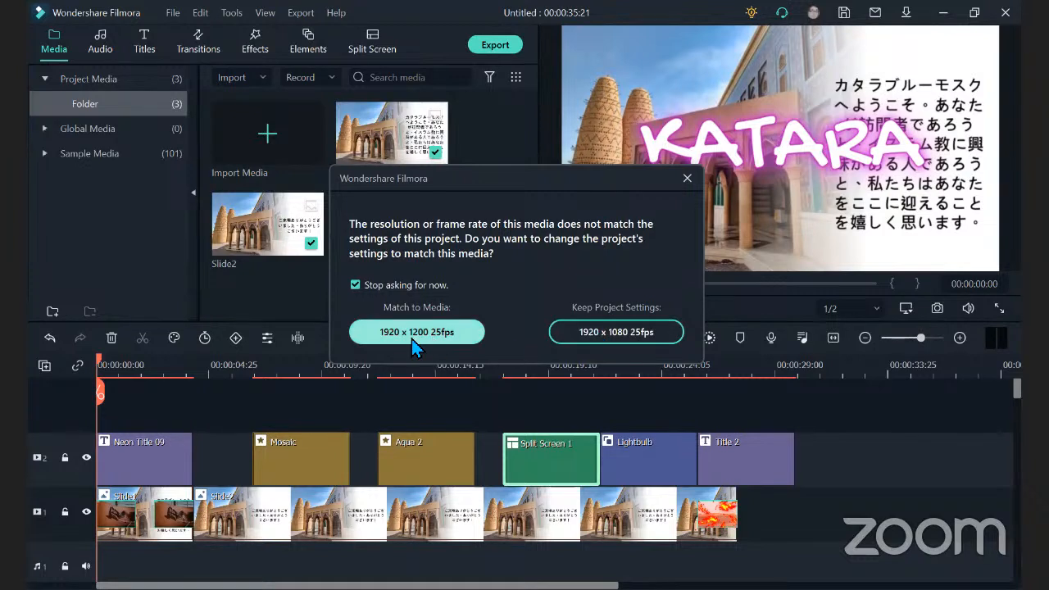
click(641, 335)
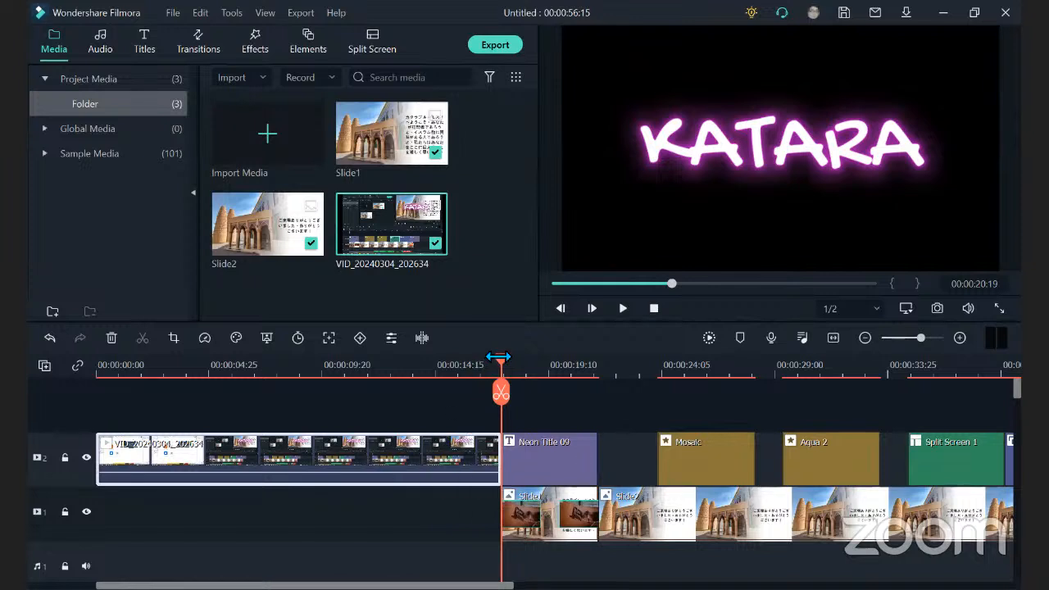
Move the screen recording down to video track 1 ahead of Slide1, and play the timeline from 00:00:00:00.
drag(501, 364, 57, 395)
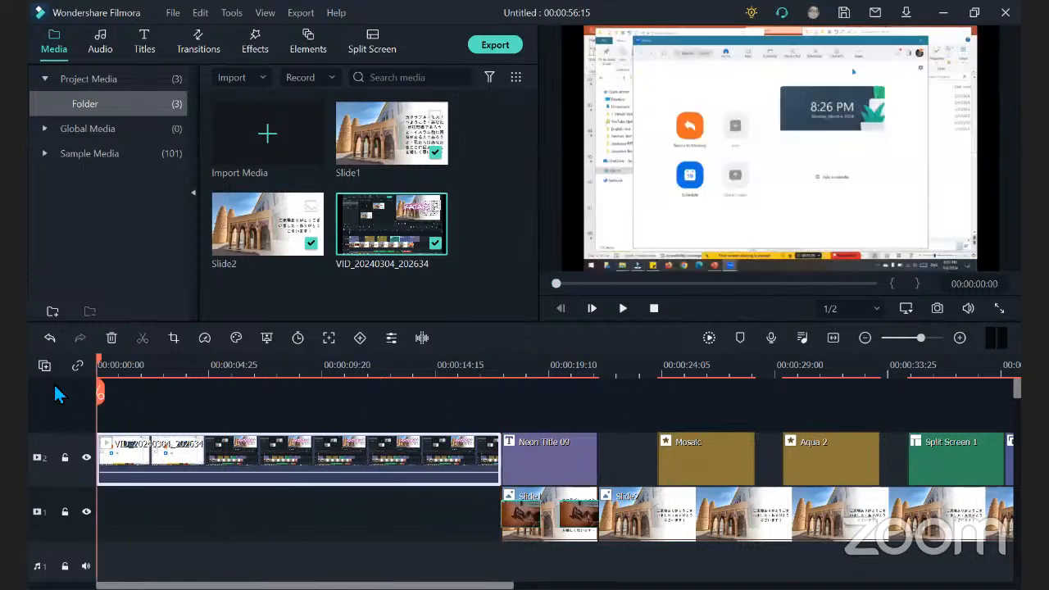
drag(241, 450, 244, 528)
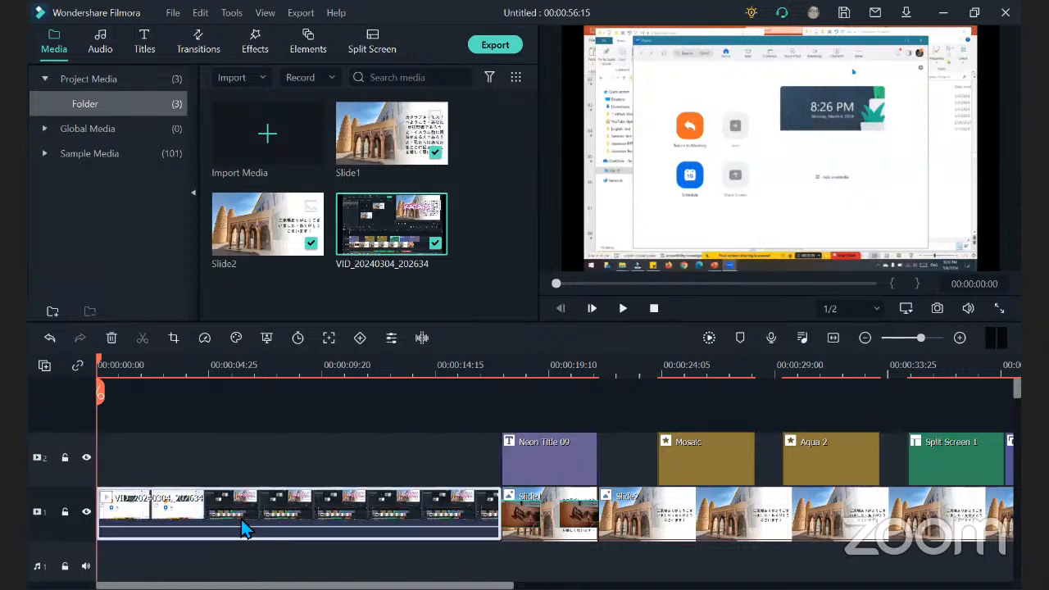
click(623, 309)
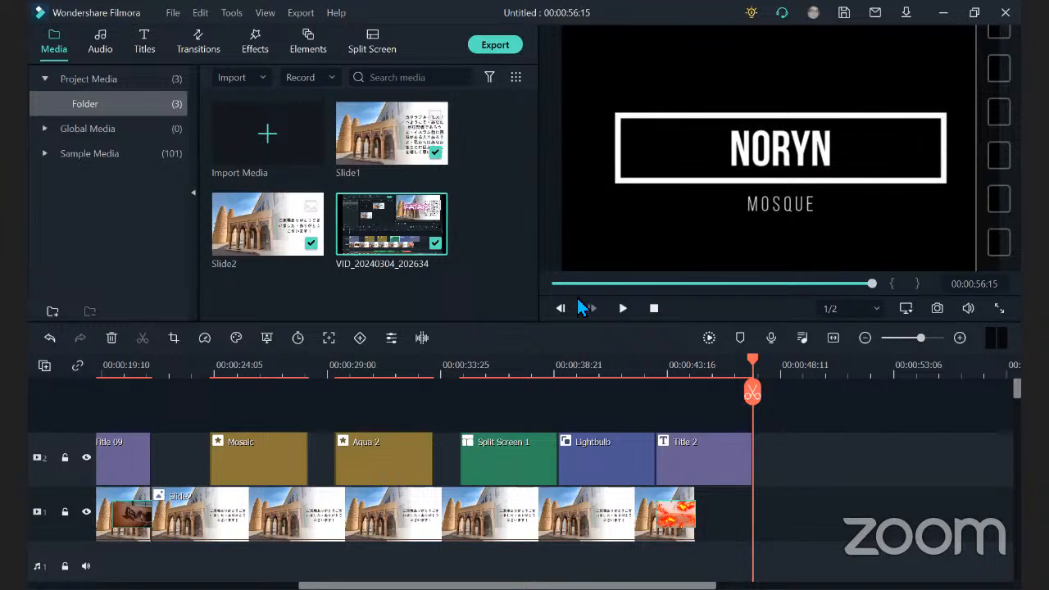
Delete the Title 2 clip at the end of video track 2.
click(716, 456)
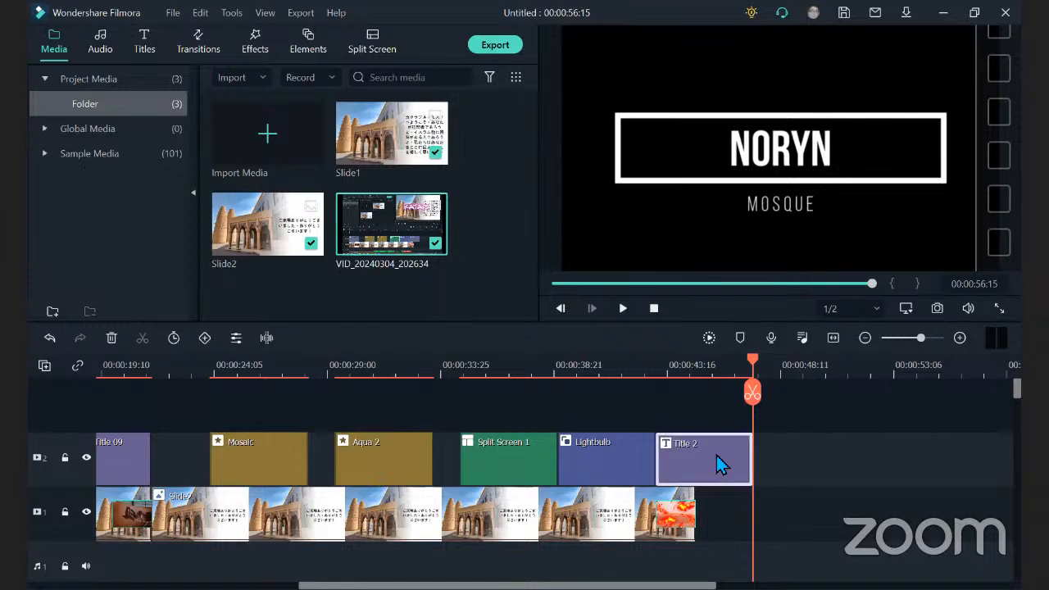
key(Delete)
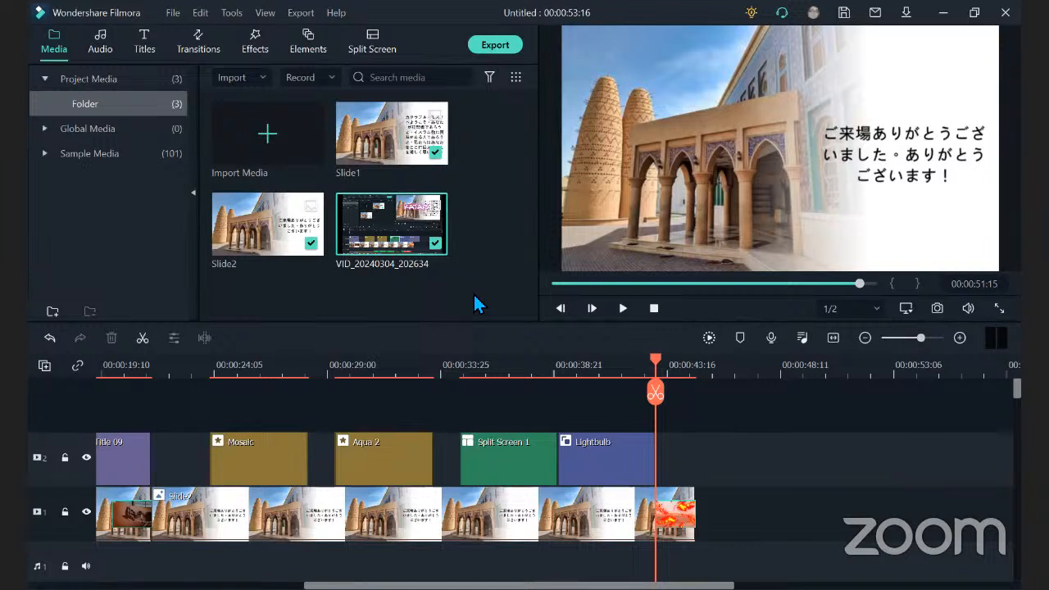
Export the video to the YouTube Uploads folder as an MP4 named File.
click(496, 46)
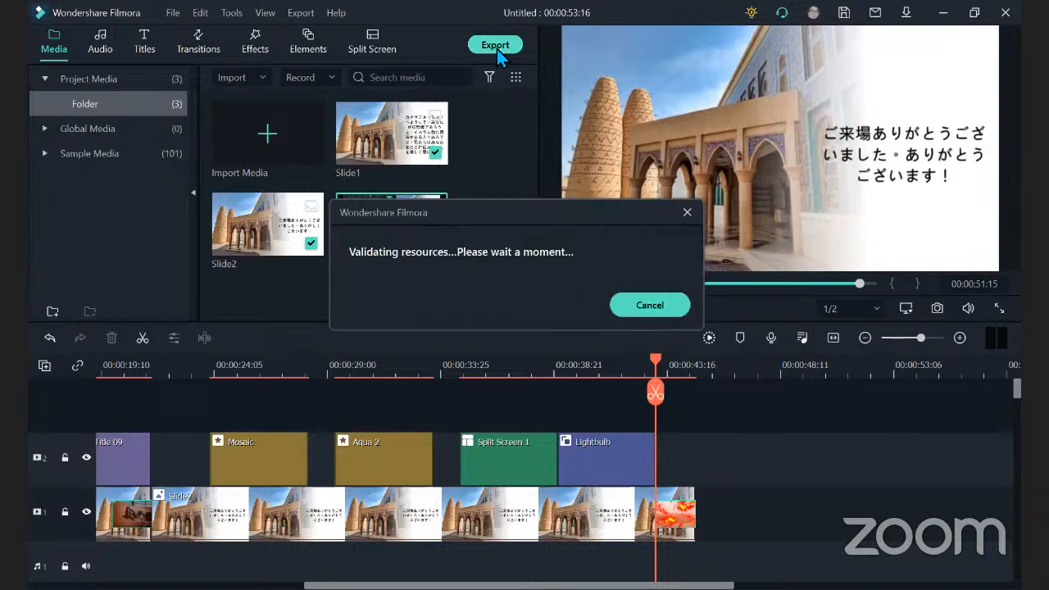
drag(539, 141, 464, 144)
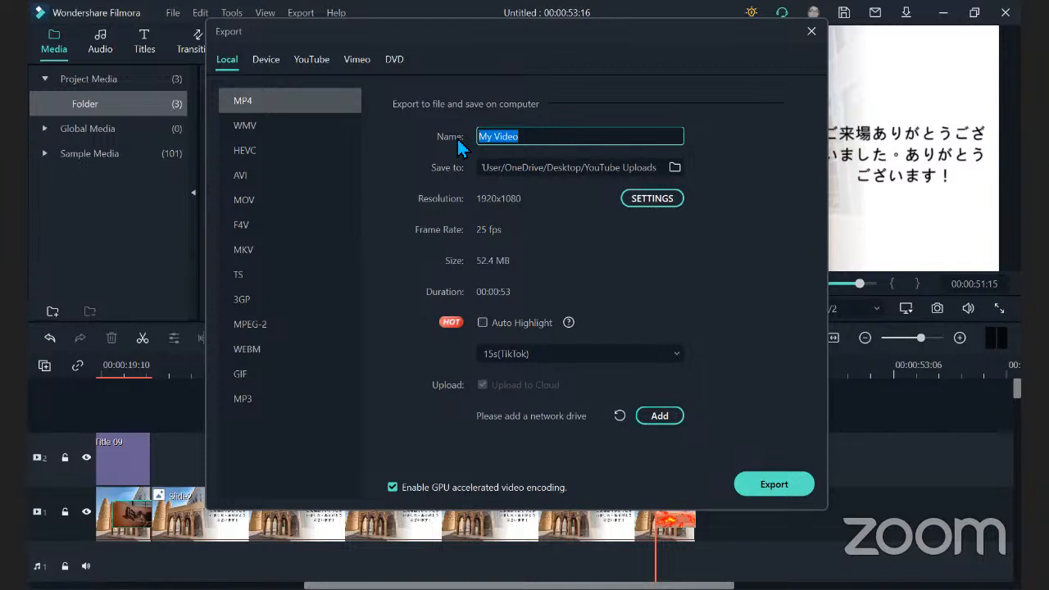
text(File)
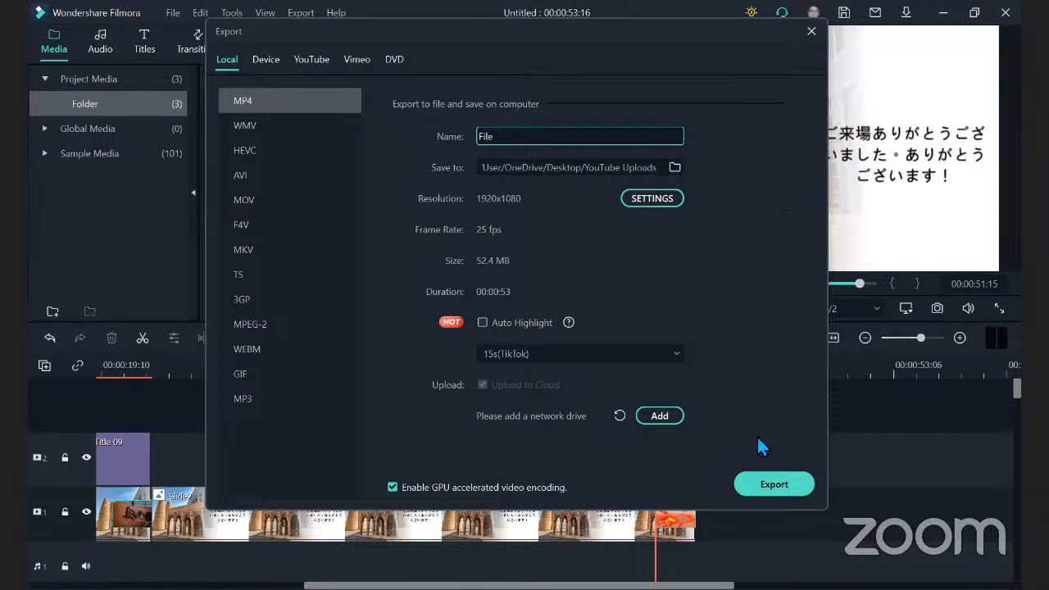
click(764, 487)
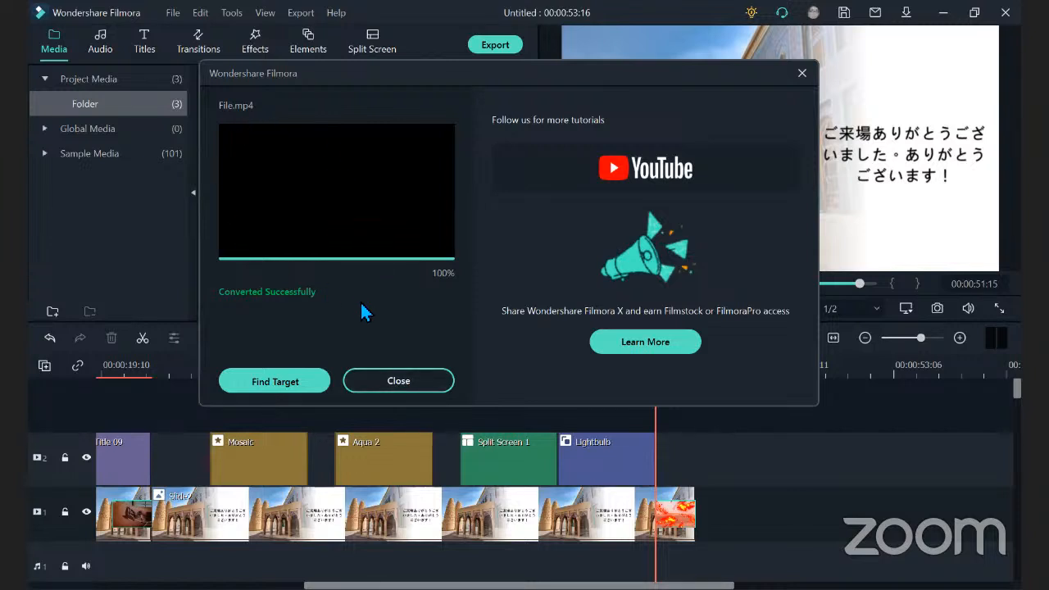
Locate the exported File in its folder, view it in Media Player, and close the player and the folder window.
click(292, 386)
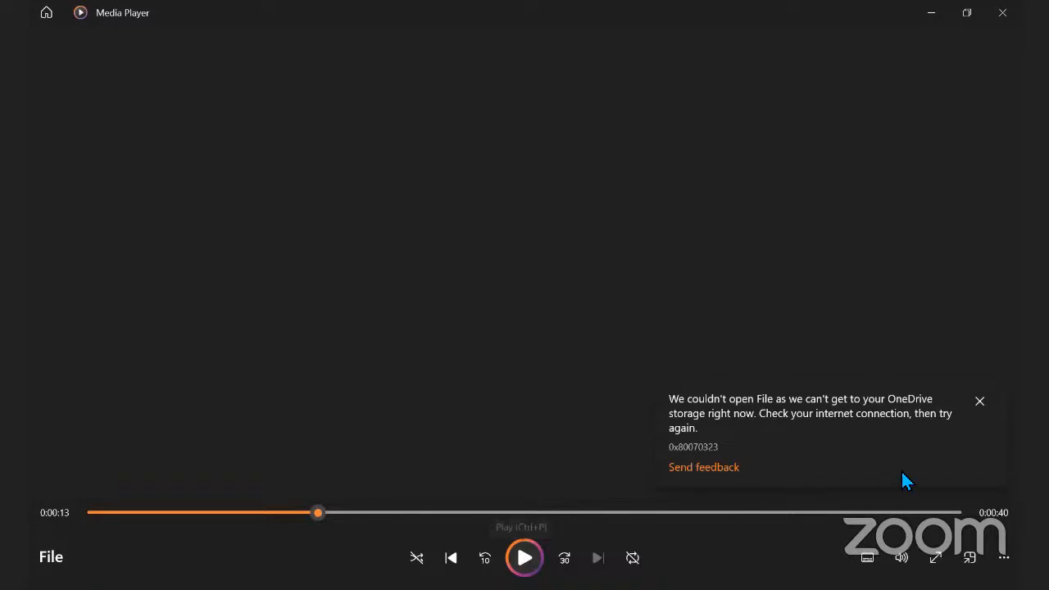
click(979, 402)
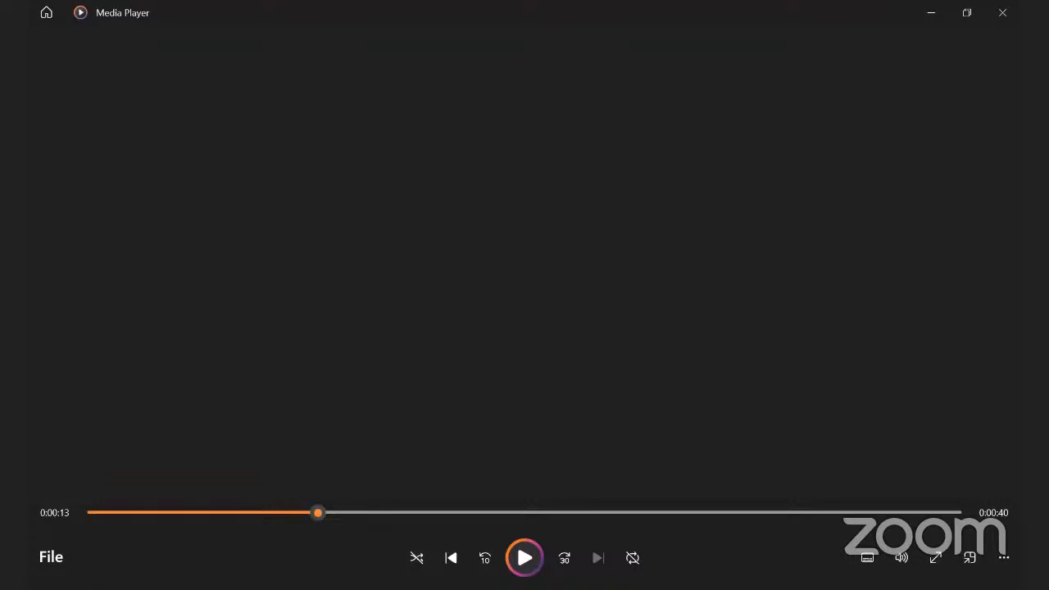
click(1010, 18)
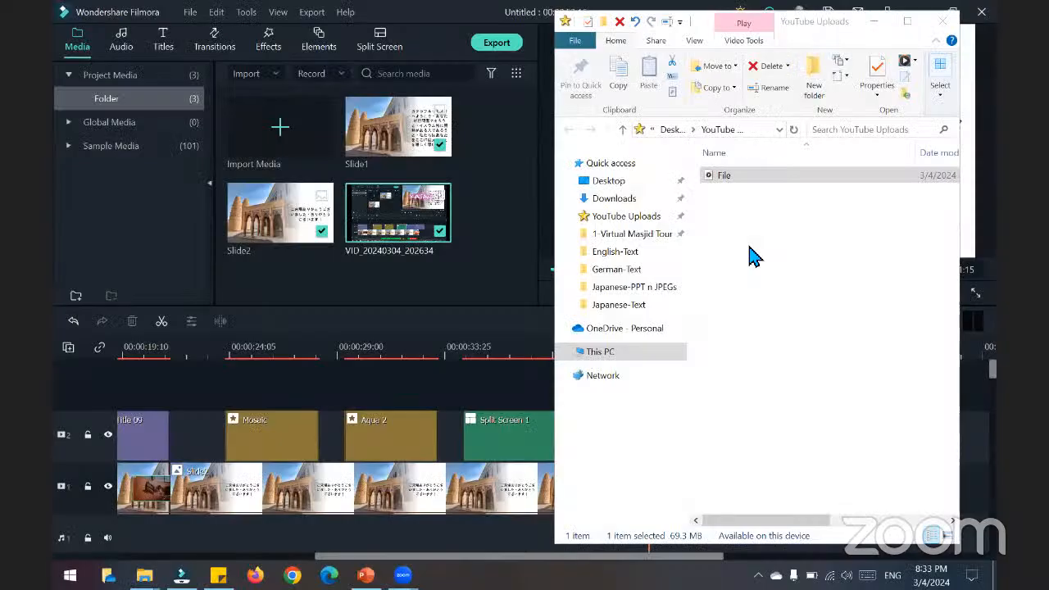
click(943, 32)
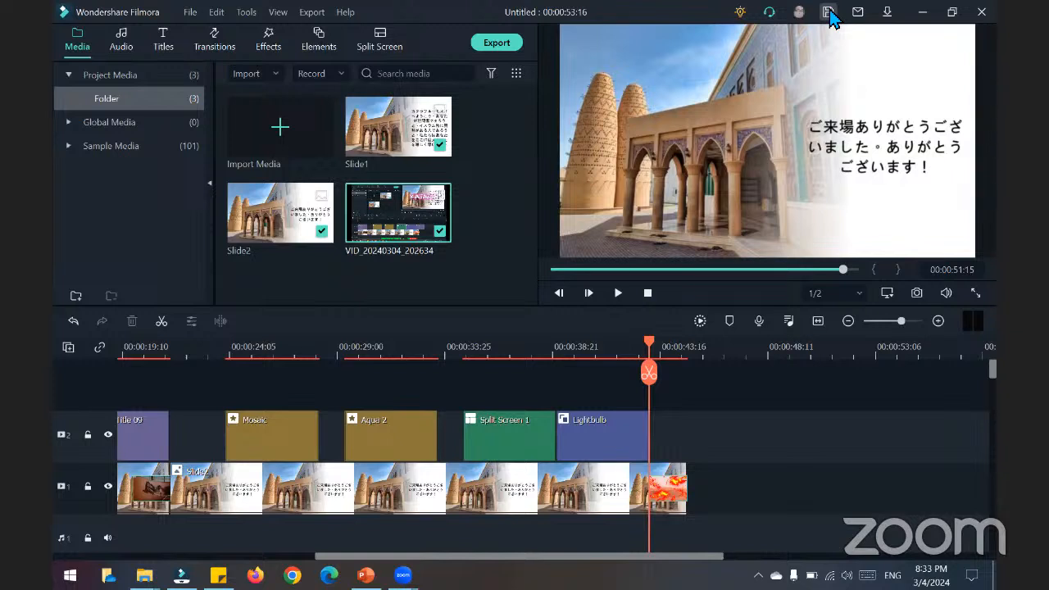
Save the project as File in the Japanese-Projects folder.
click(829, 17)
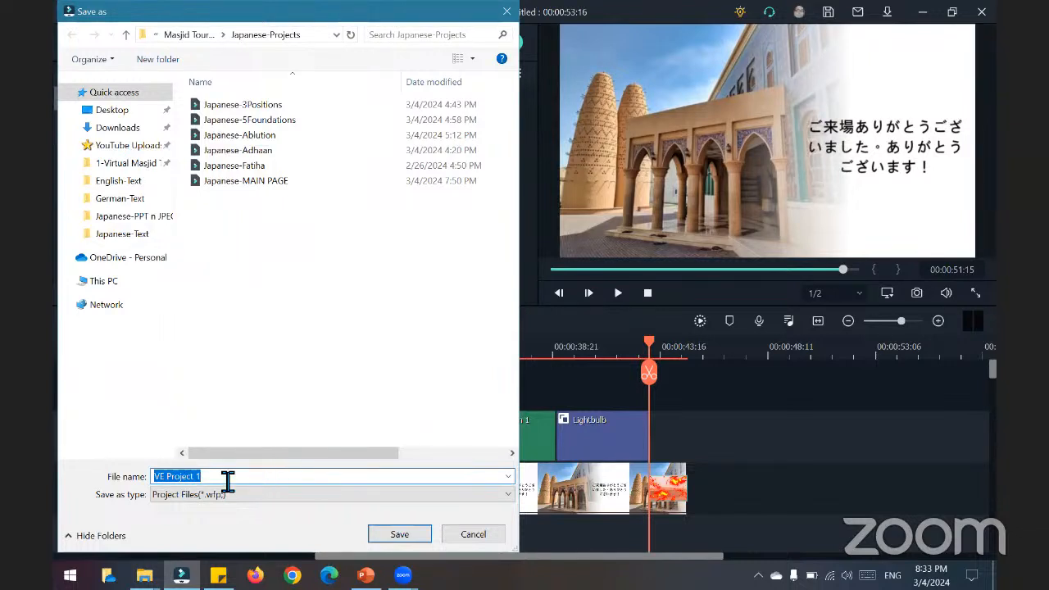
text(File)
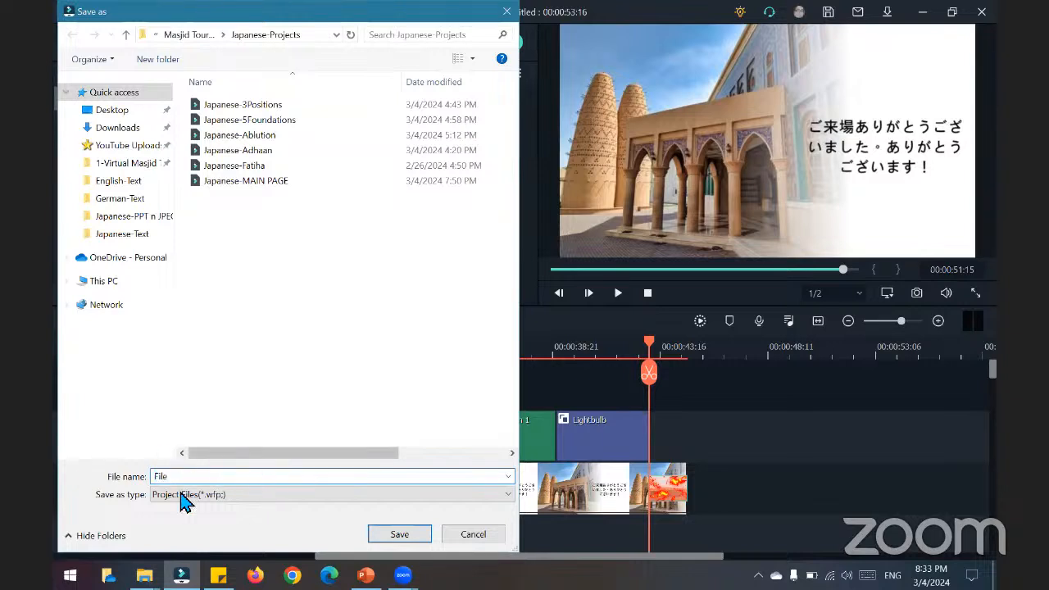
click(400, 535)
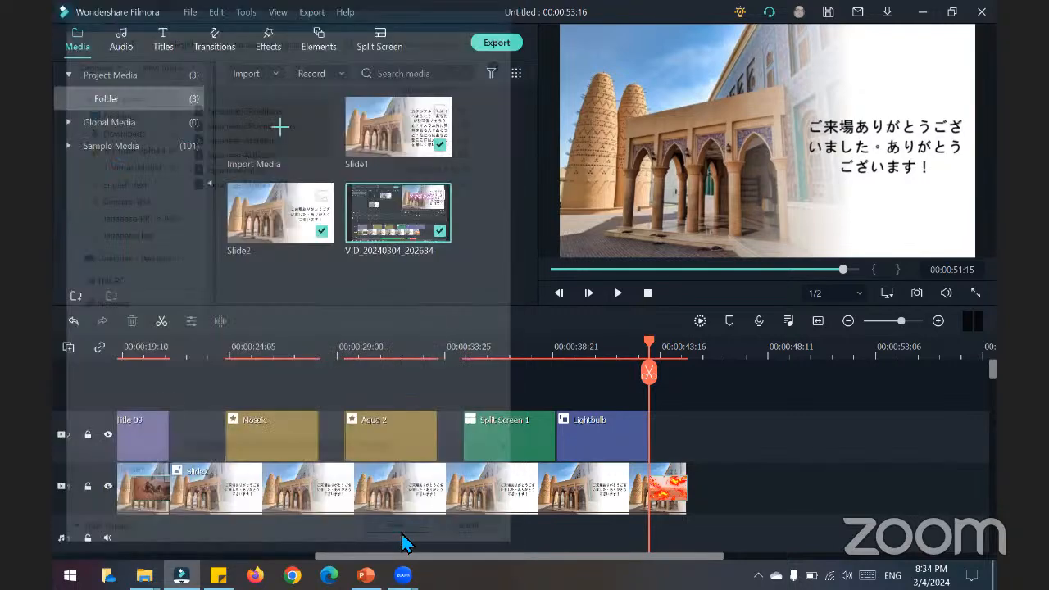